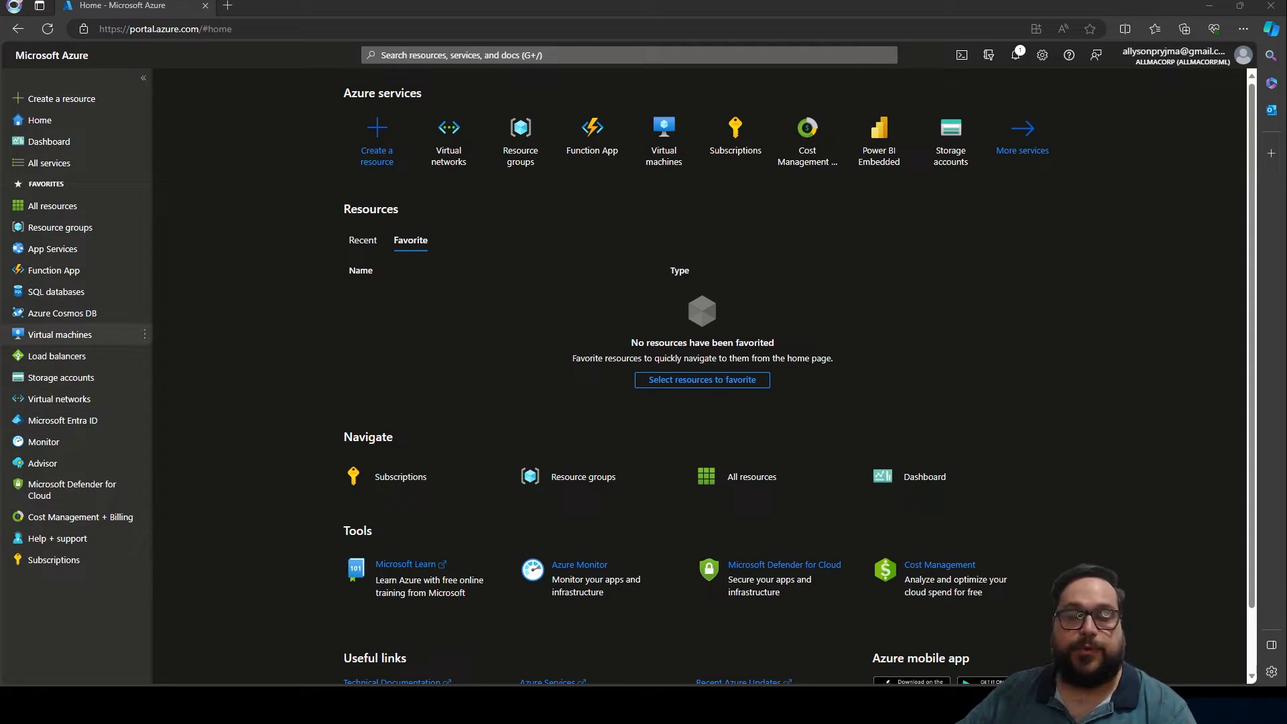
# Step: Find the Virtual machines service by searching for "virtual" and start creating an Azure virtual machine
pyautogui.click(482, 53)
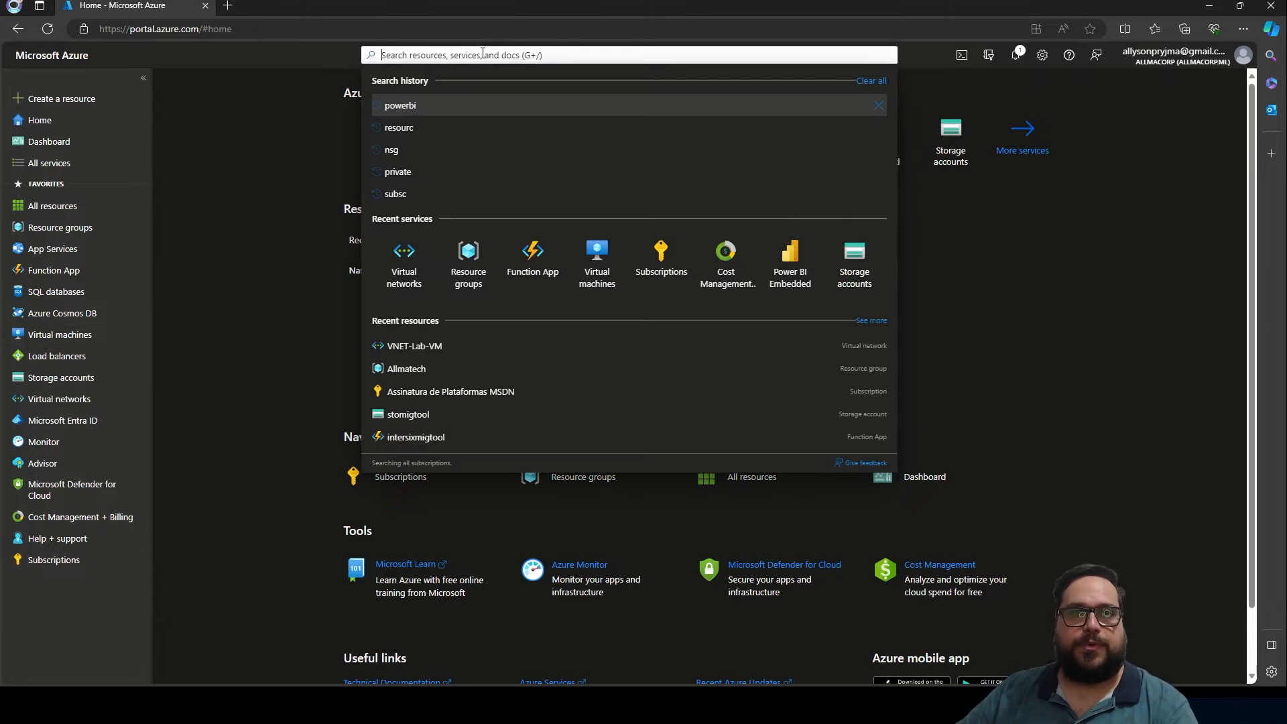
pyautogui.write('virtual')
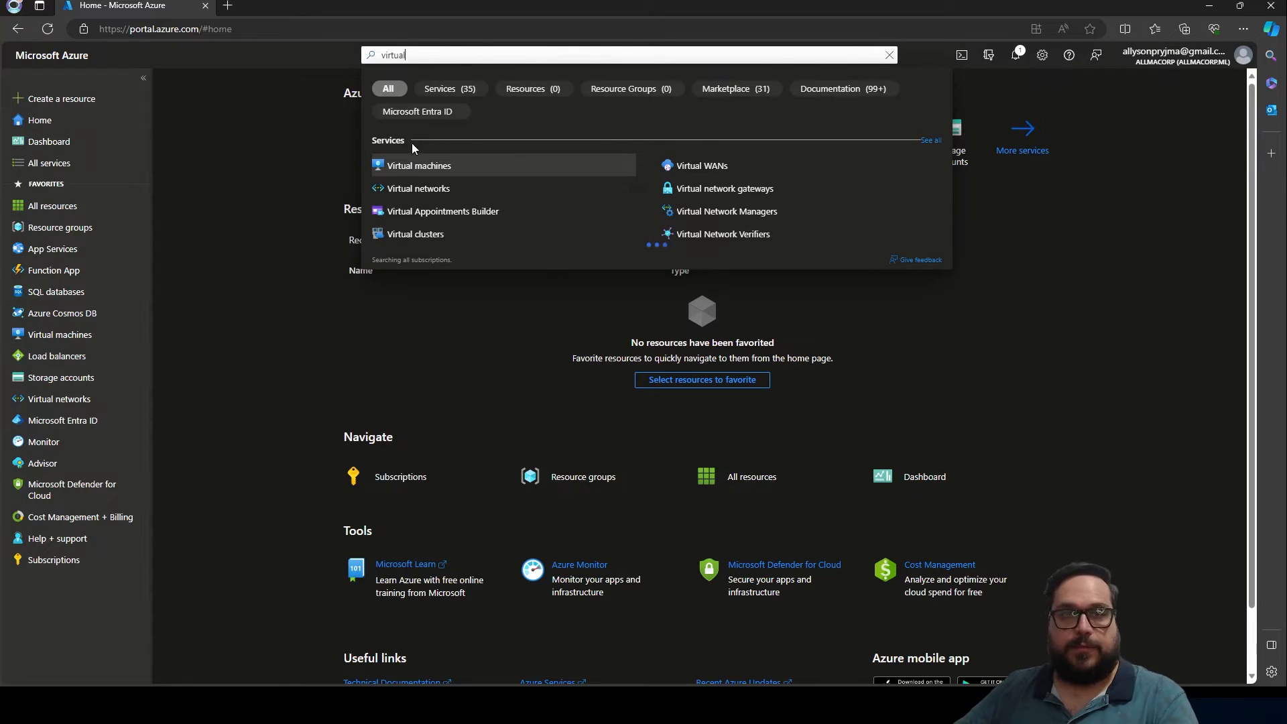
pyautogui.click(419, 167)
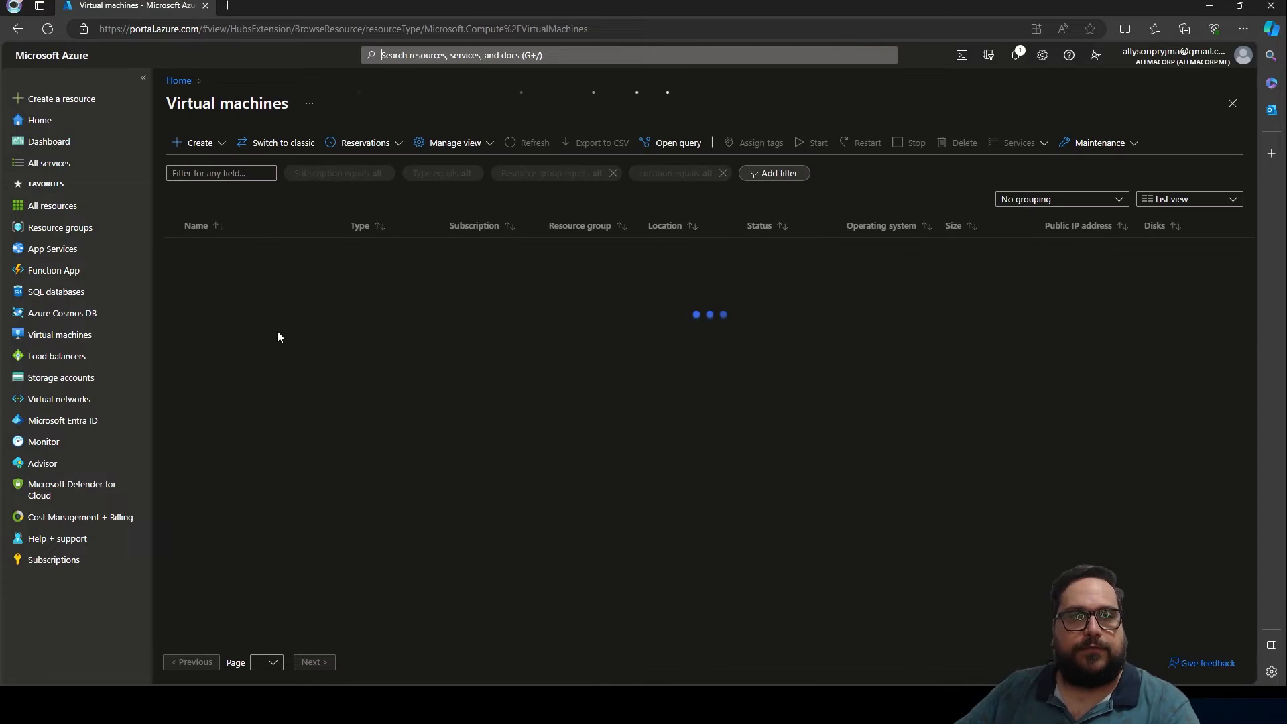
pyautogui.click(206, 145)
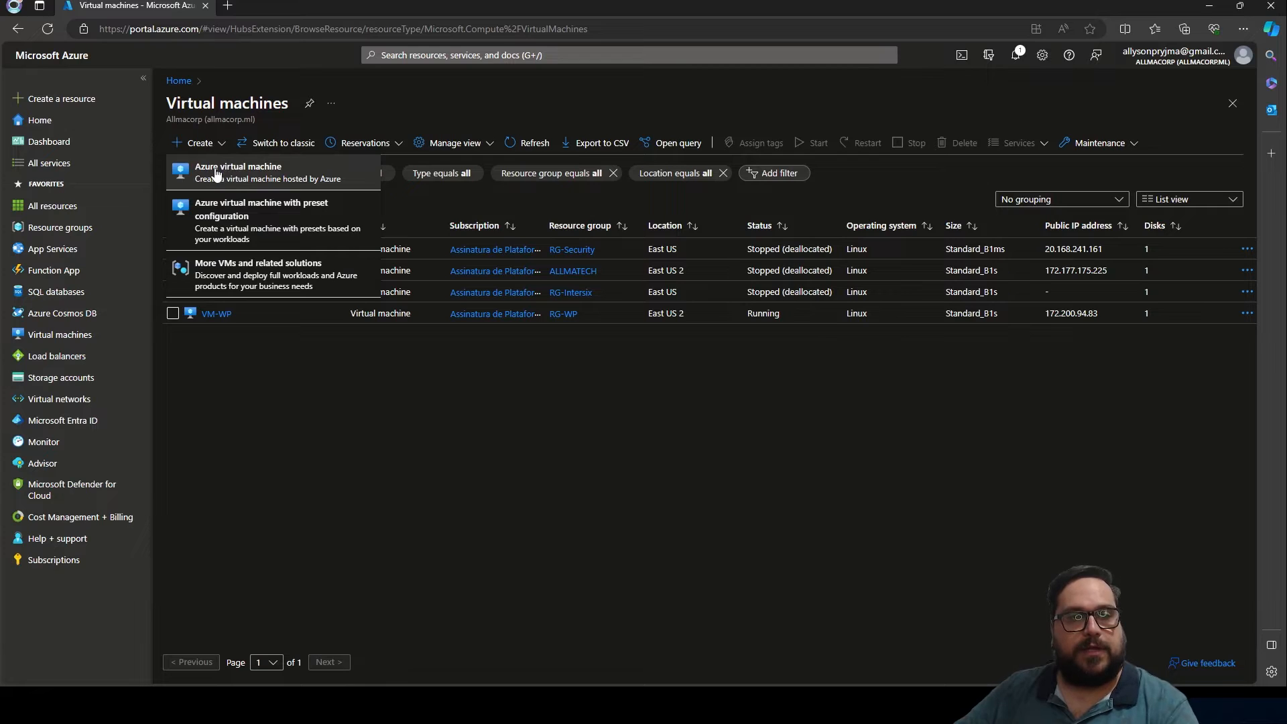
pyautogui.click(258, 178)
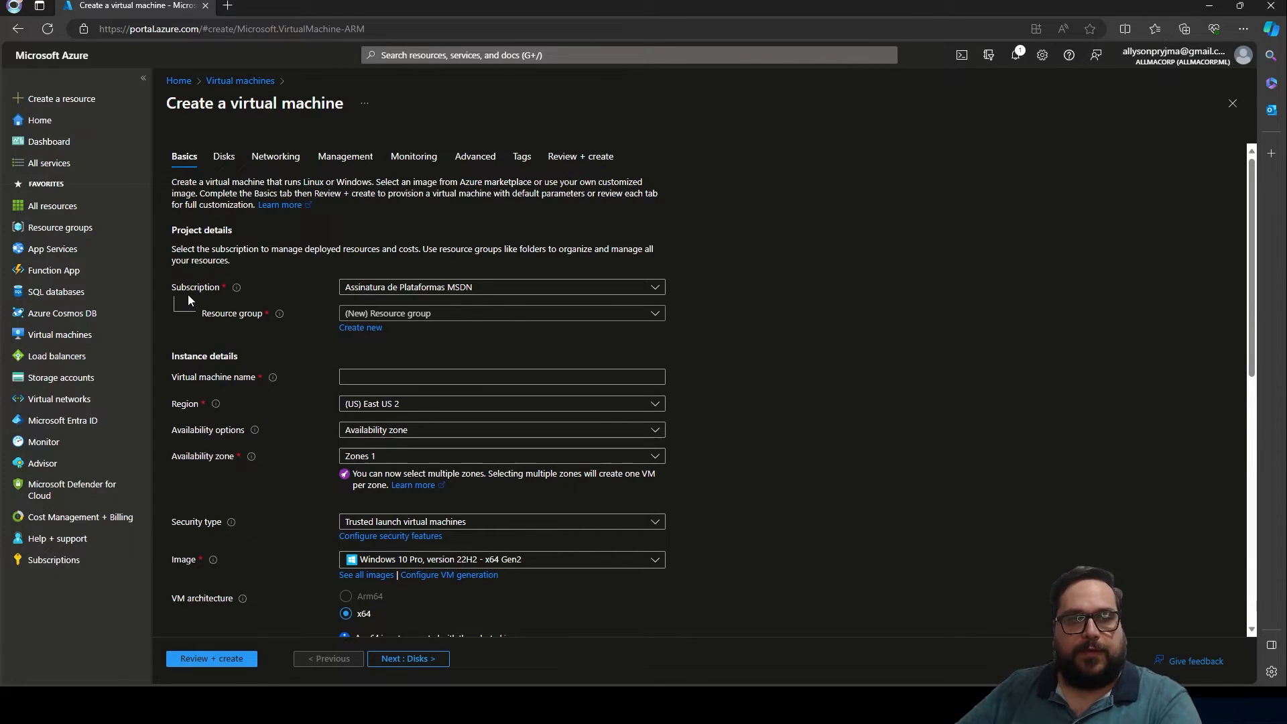
# Step: Assign the new virtual machine to the existing resource group RG-Lab-VM and name it VM-LAB
pyautogui.click(618, 288)
pyautogui.click(621, 359)
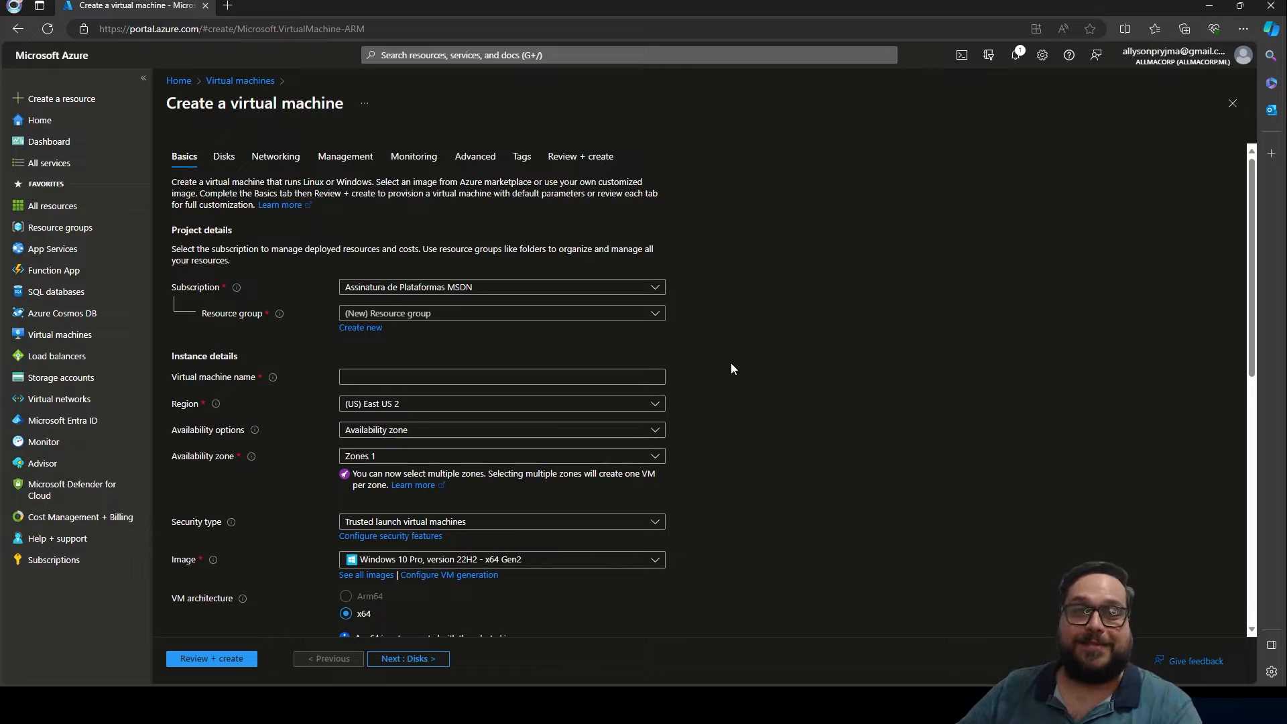
pyautogui.click(437, 315)
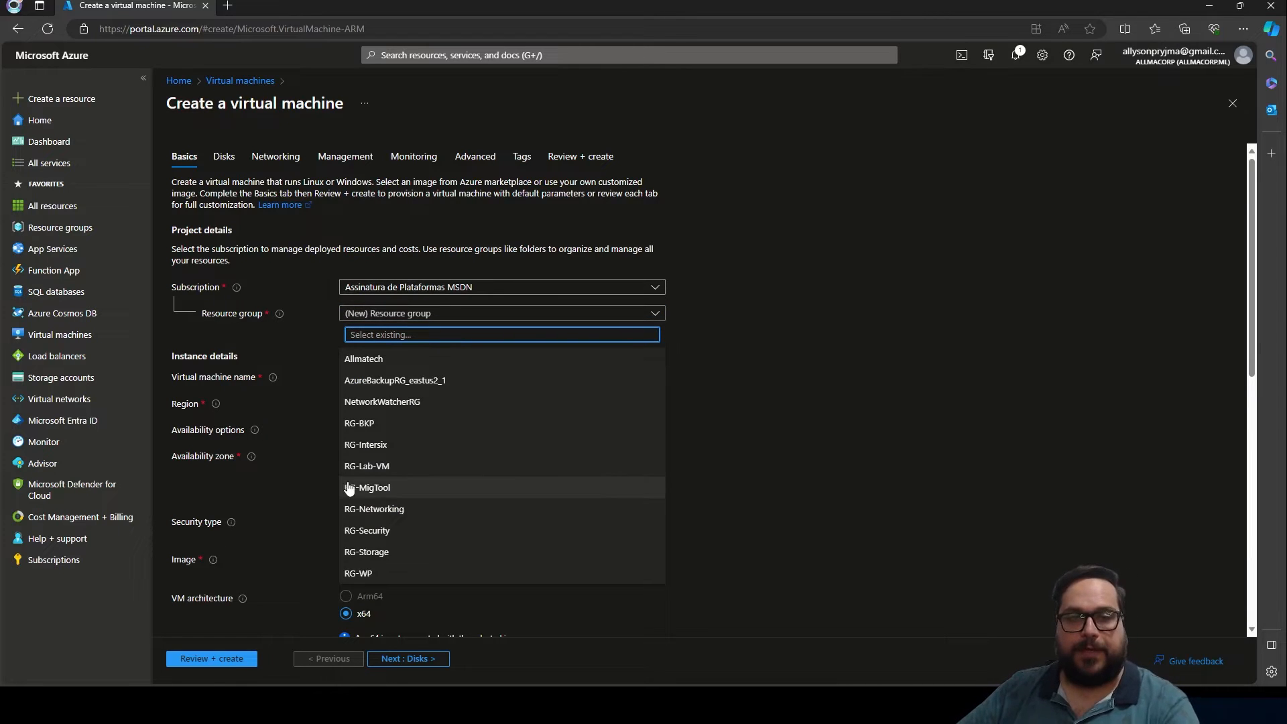
pyautogui.click(375, 467)
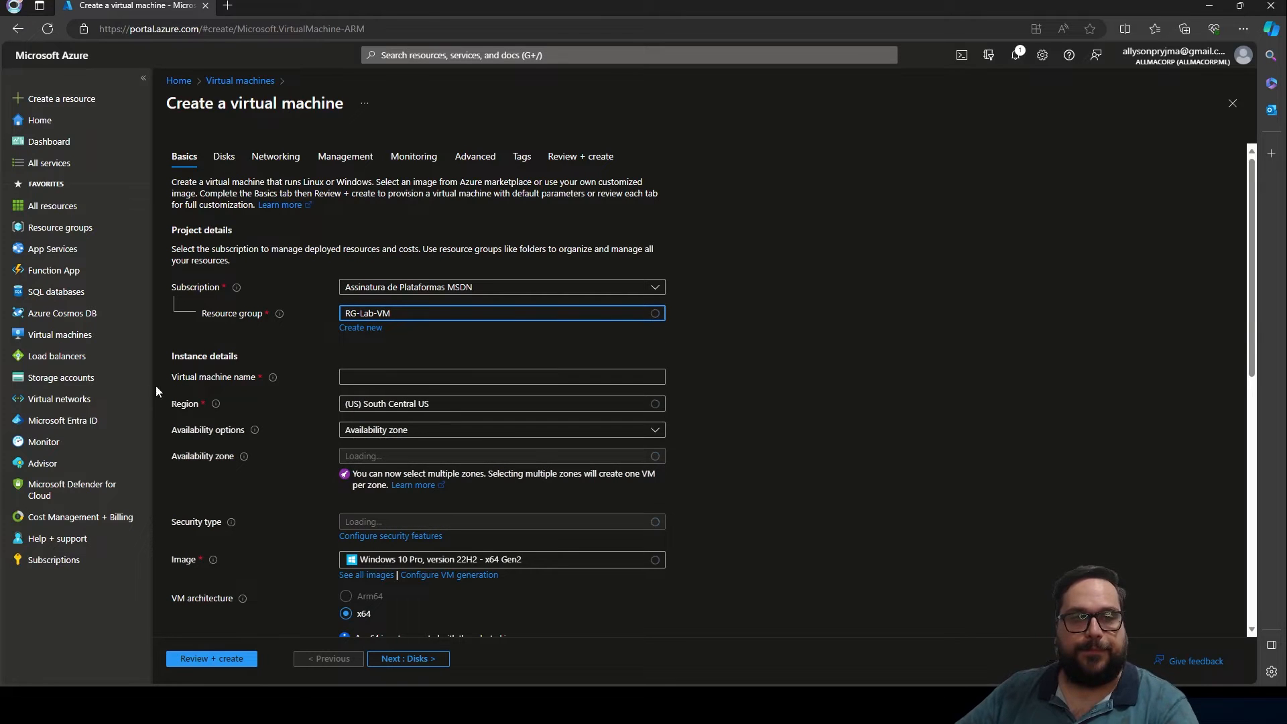
pyautogui.click(362, 382)
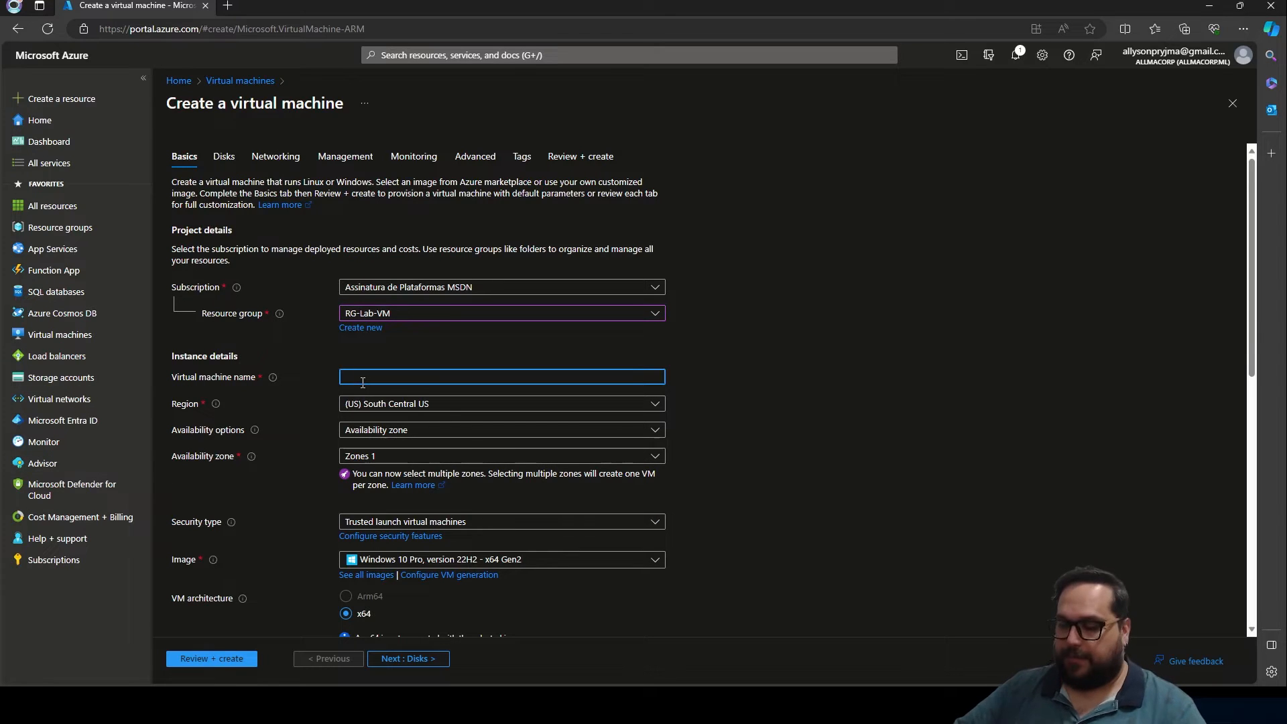
pyautogui.write('VM-LAB')
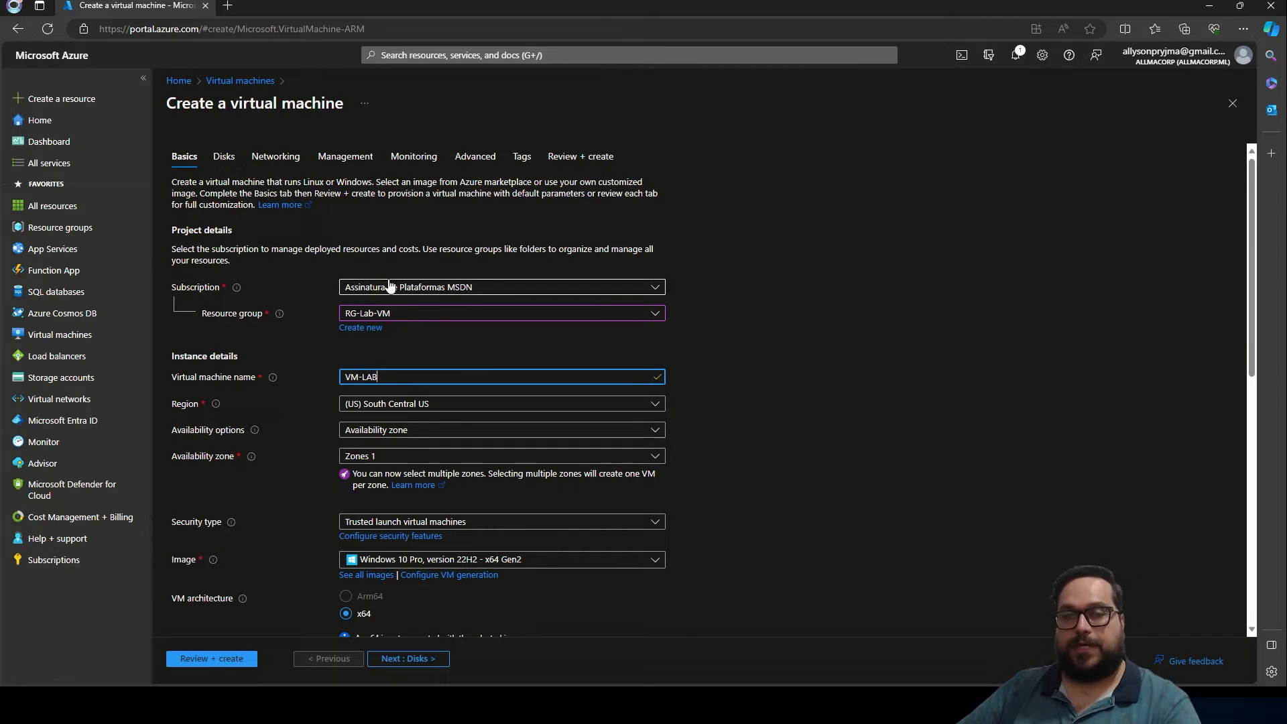
# Step: Keep the region at (US) South Central US and set the availability options to No infrastructure redundancy required
pyautogui.click(655, 403)
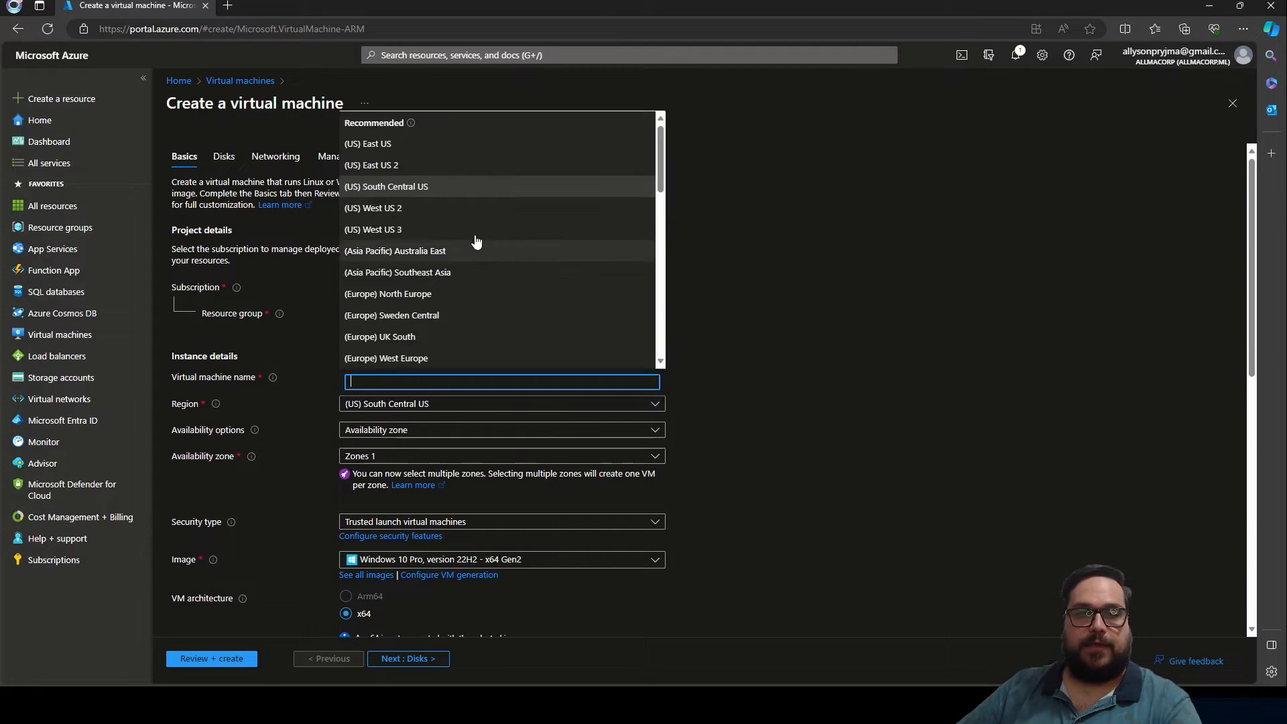
pyautogui.click(693, 401)
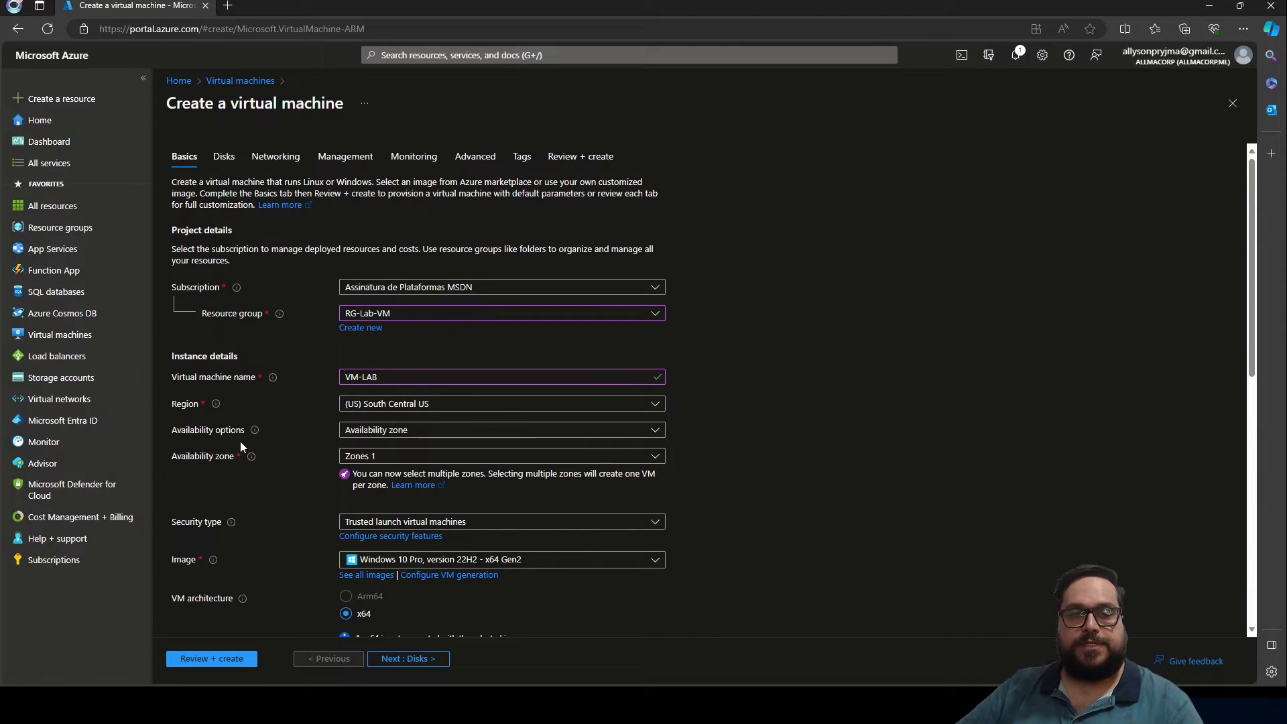
pyautogui.click(423, 432)
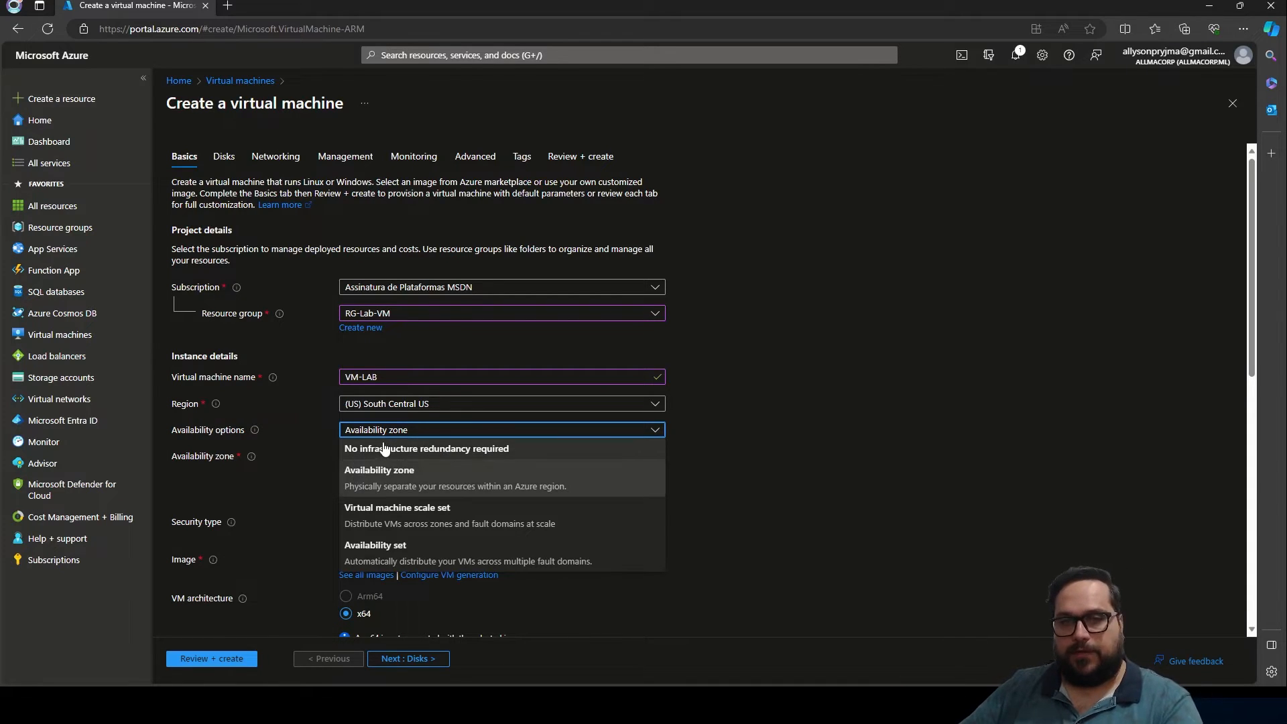
pyautogui.click(452, 448)
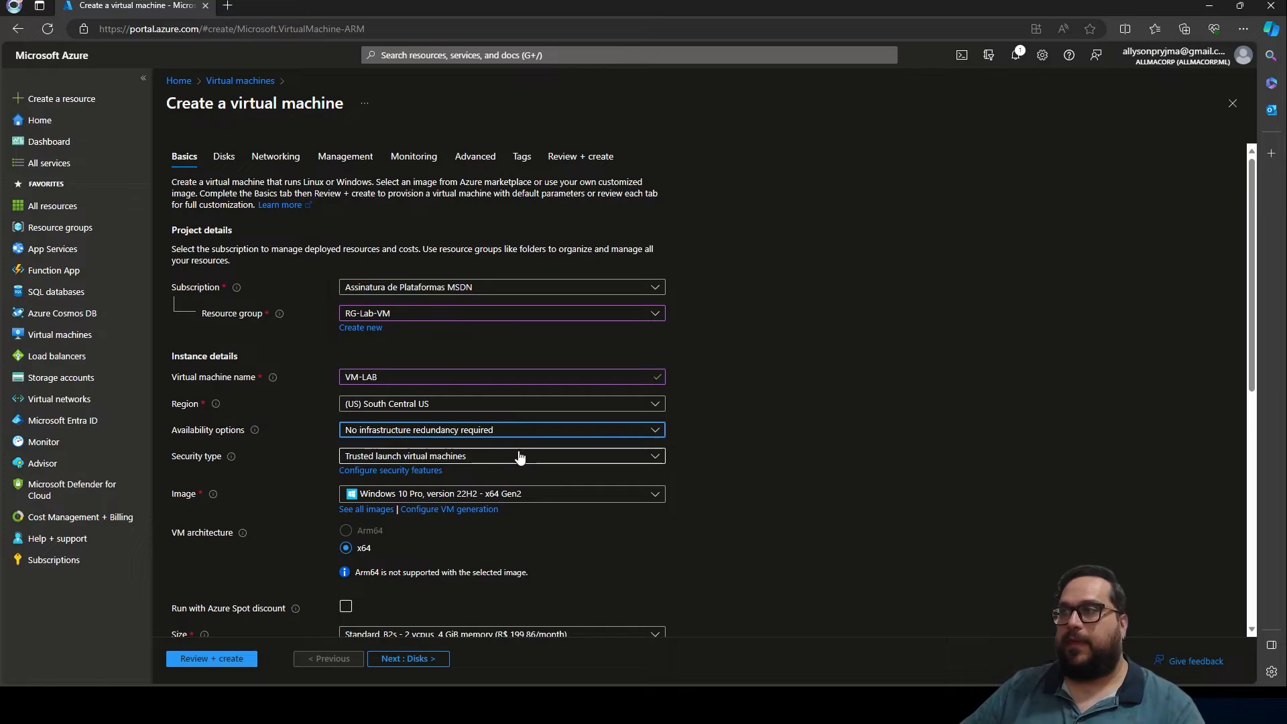
# Step: Look through the suggested operating system images and the full marketplace image catalog, and return to the virtual machine form
pyautogui.scroll(-1, 520, 457)
pyautogui.click(566, 421)
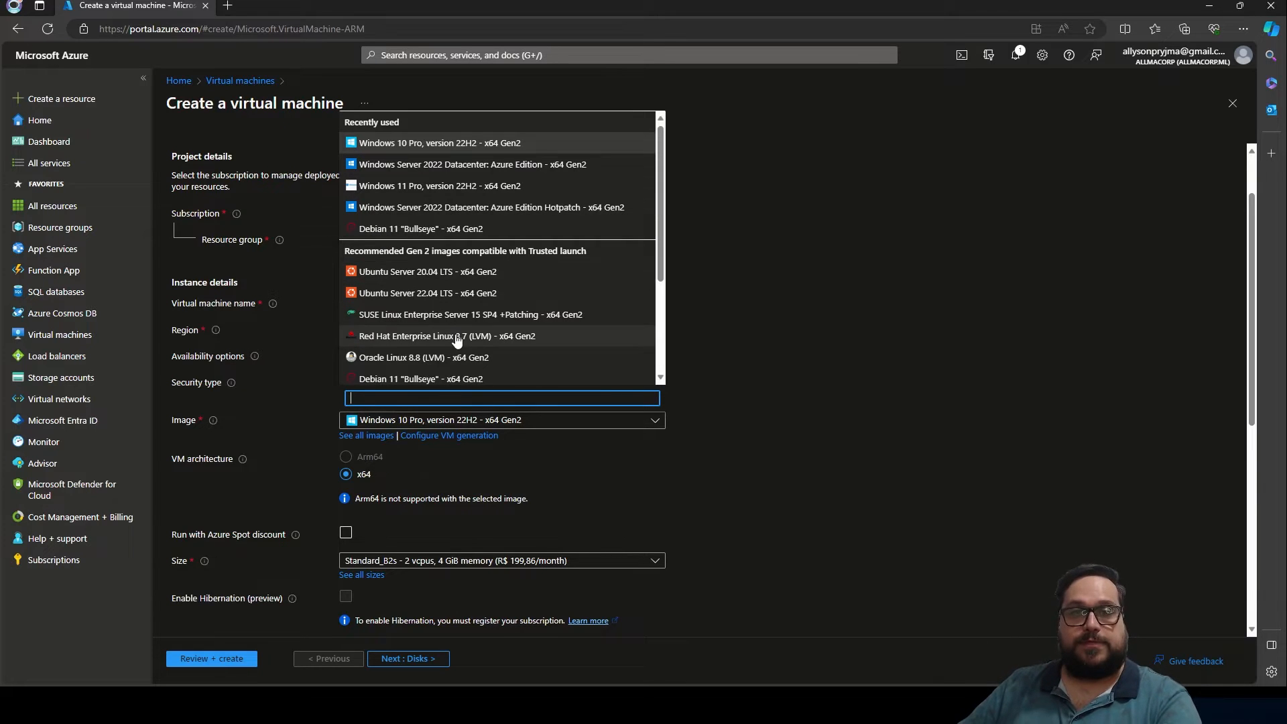
pyautogui.scroll(-1, 487, 273)
pyautogui.scroll(-1, 488, 274)
pyautogui.scroll(3, 590, 268)
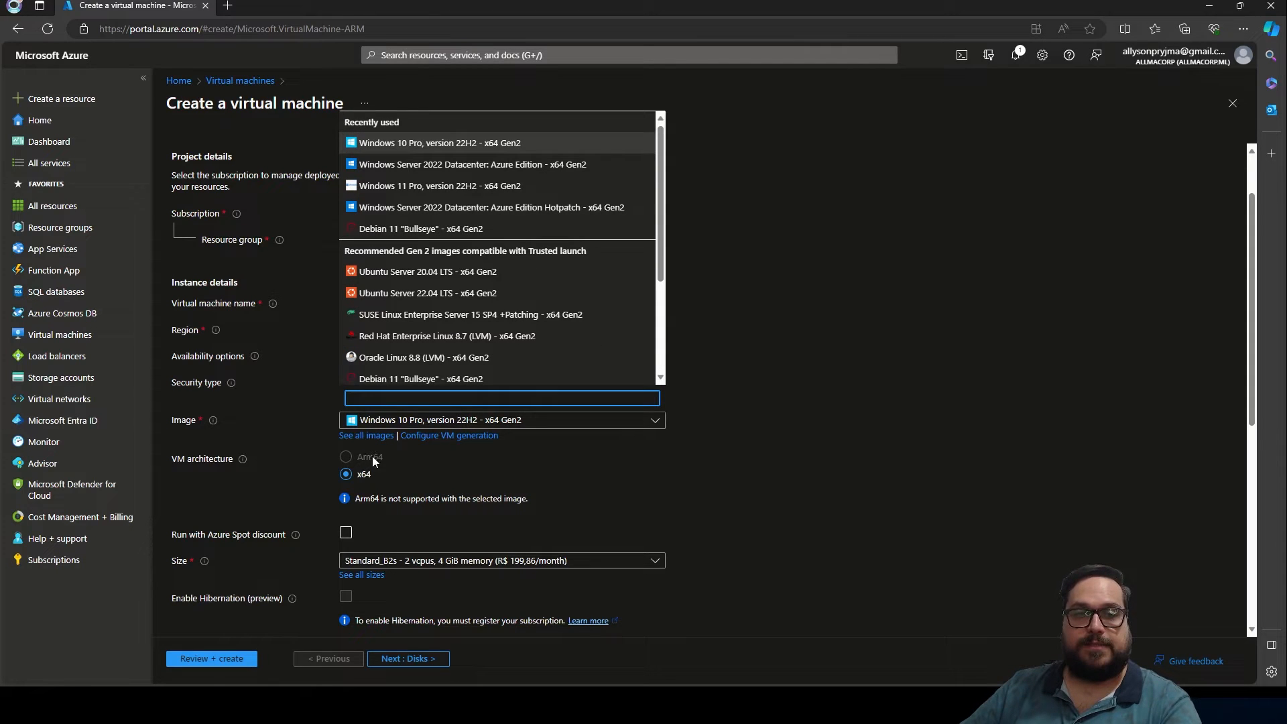
pyautogui.click(370, 437)
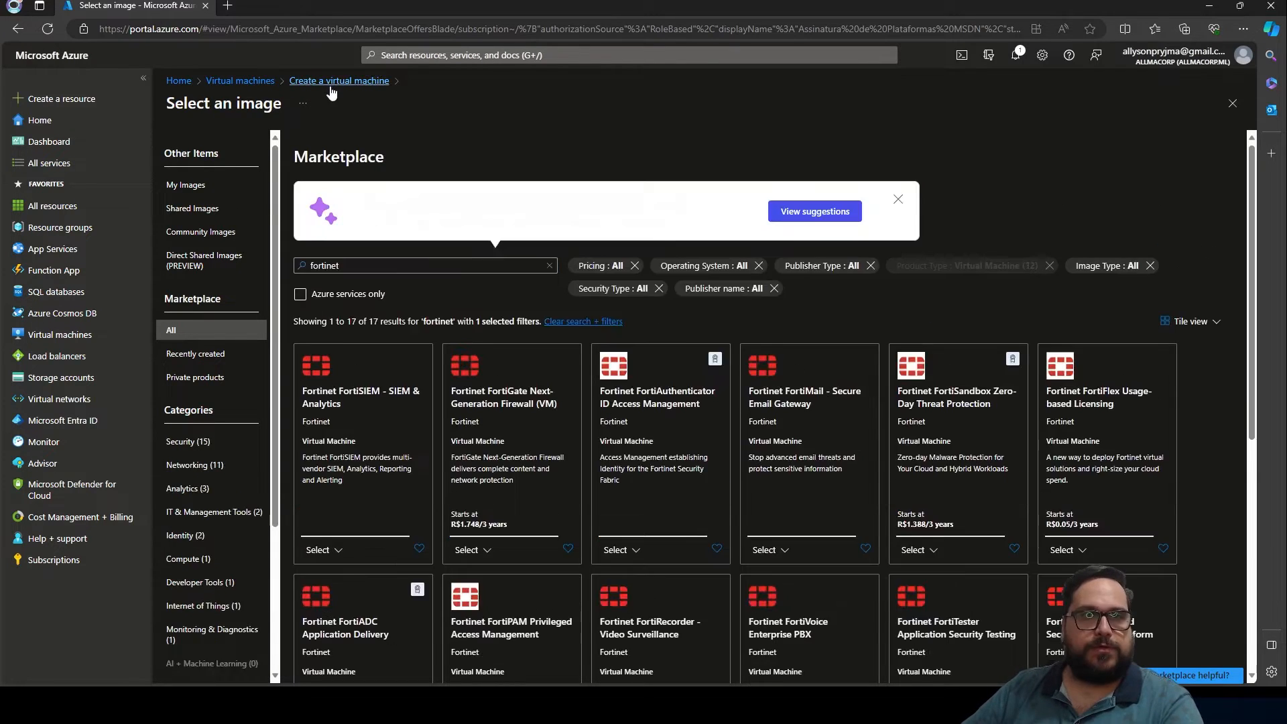
pyautogui.click(355, 80)
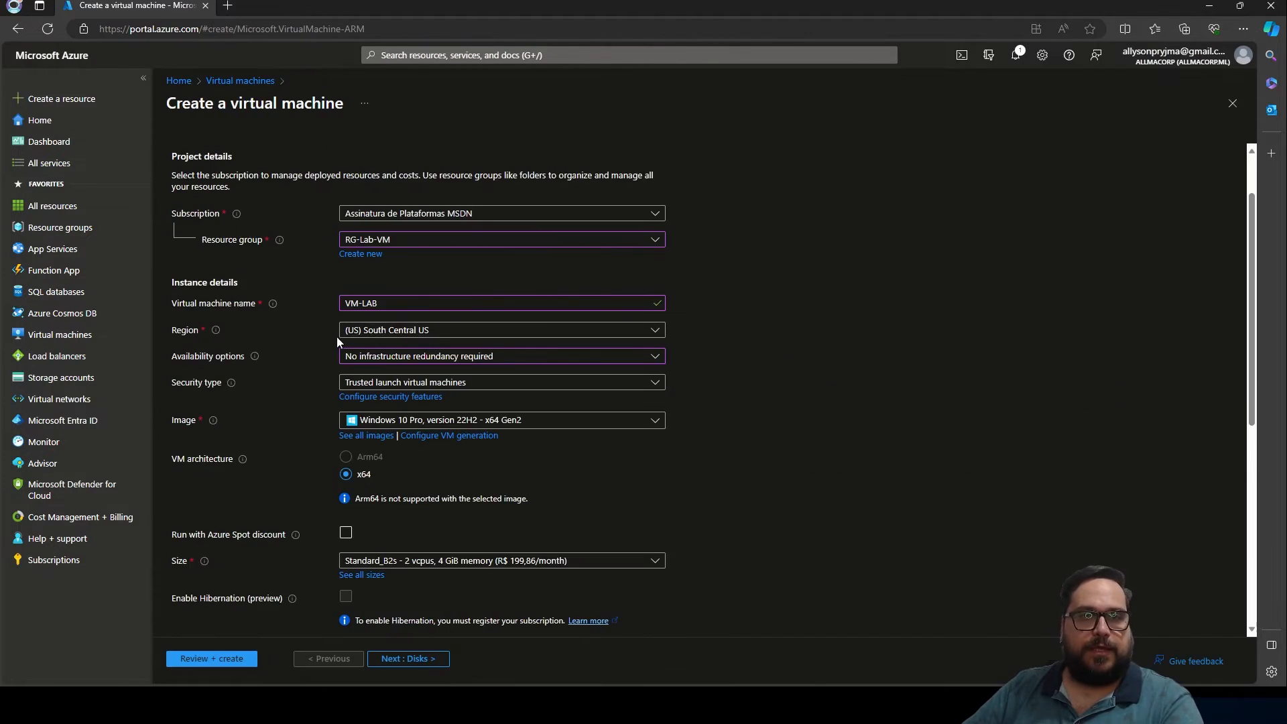
# Step: Set the virtual machine's image to Windows Server 2022 Datacenter: Azure Edition - x64 Gen2
pyautogui.click(527, 420)
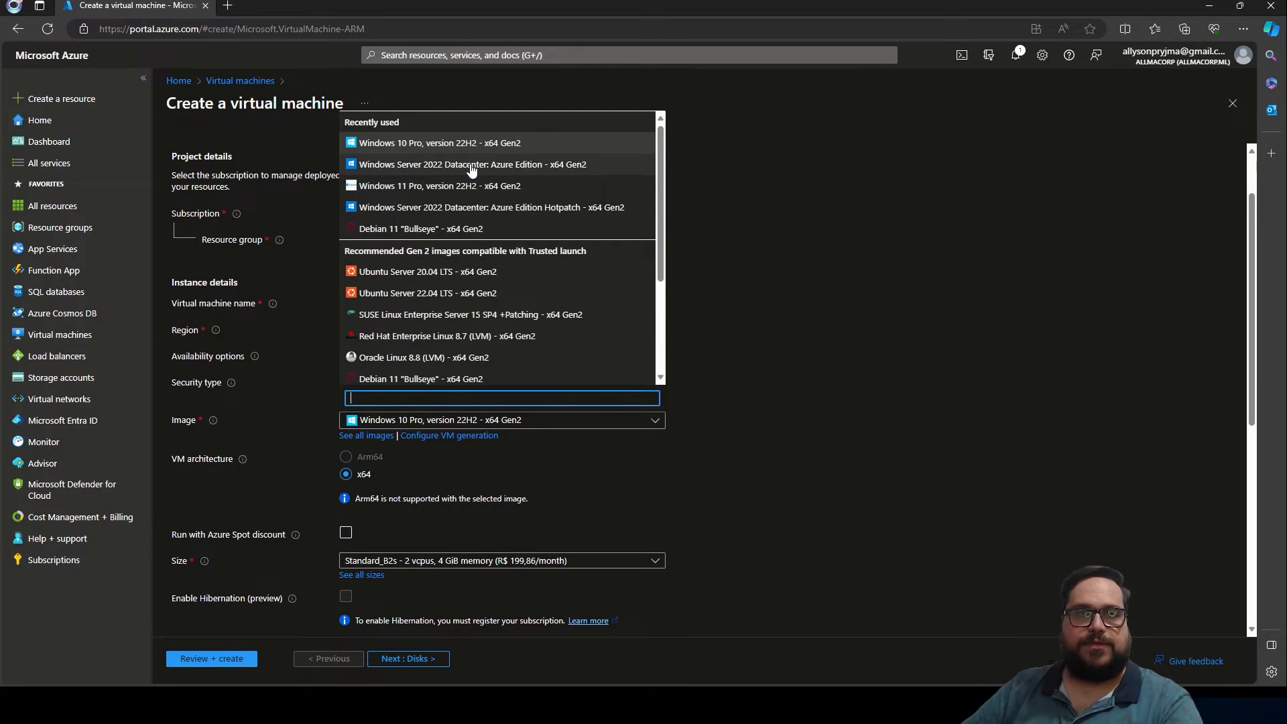
pyautogui.click(538, 168)
pyautogui.scroll(-1, 198, 401)
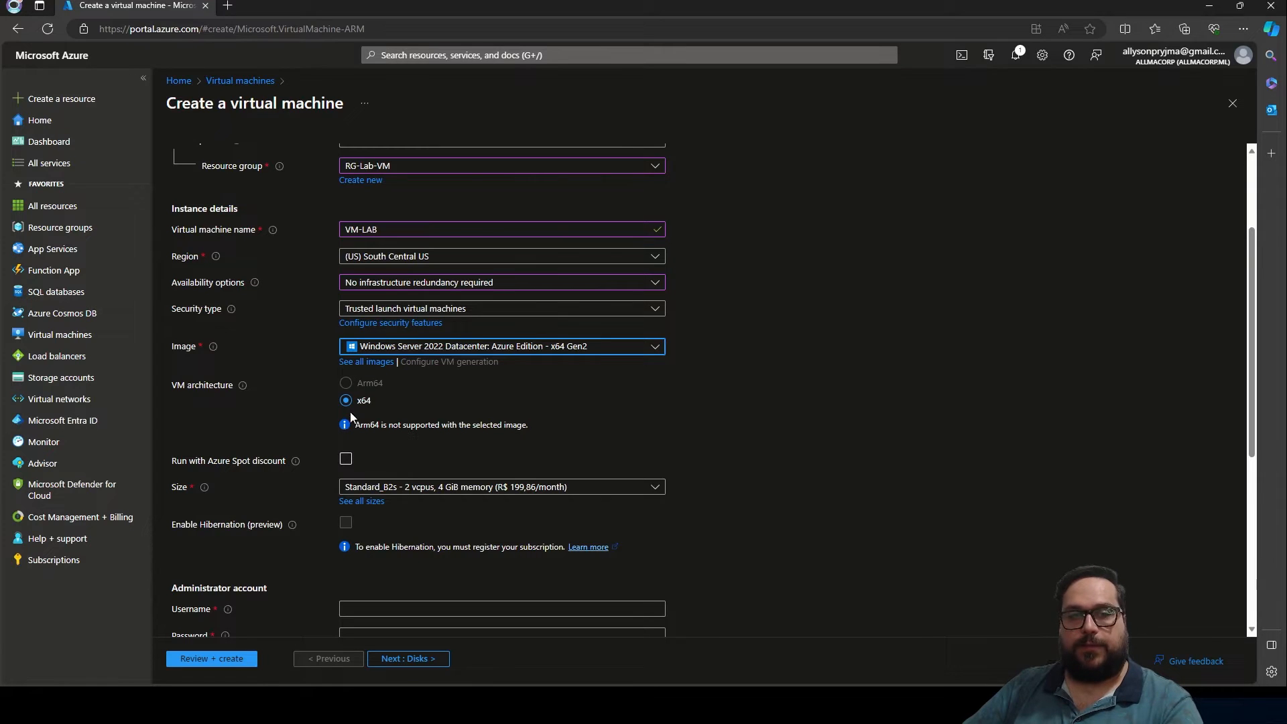
# Step: Review the recently used and recommended virtual machine sizes, keeping Standard_B2s selected
pyautogui.scroll(-1, 273, 383)
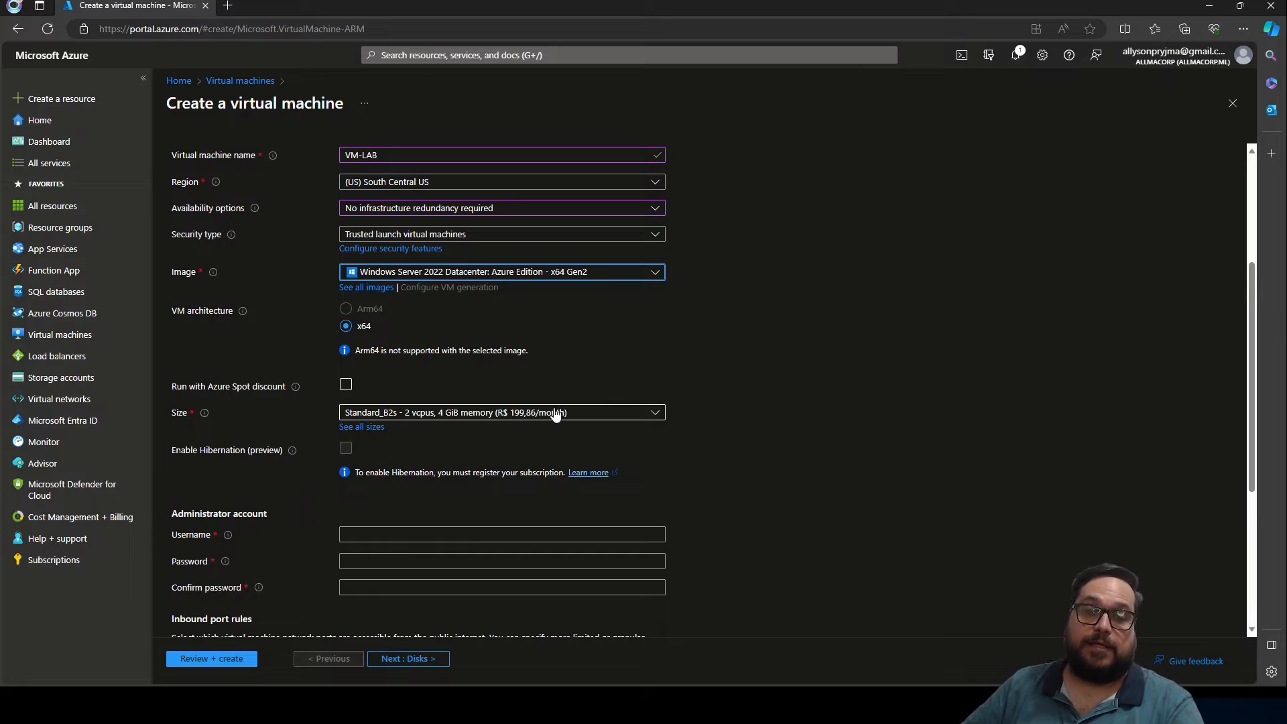
pyautogui.click(463, 412)
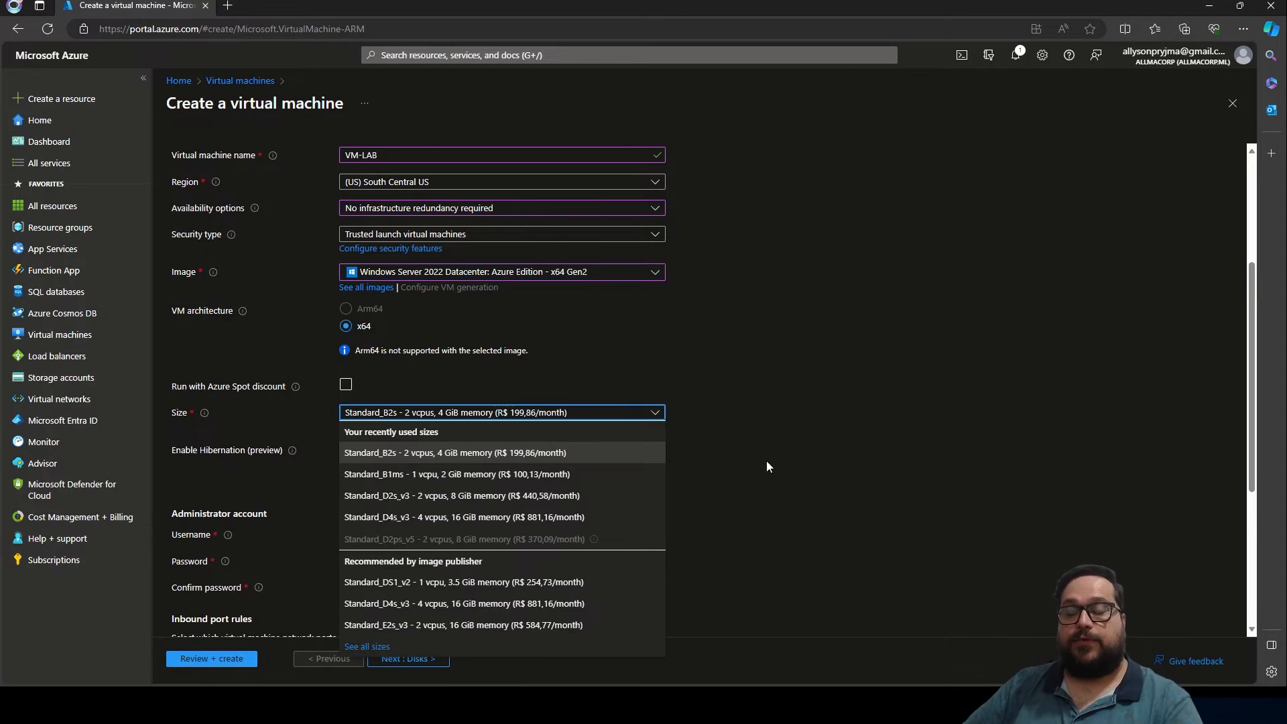
pyautogui.click(766, 461)
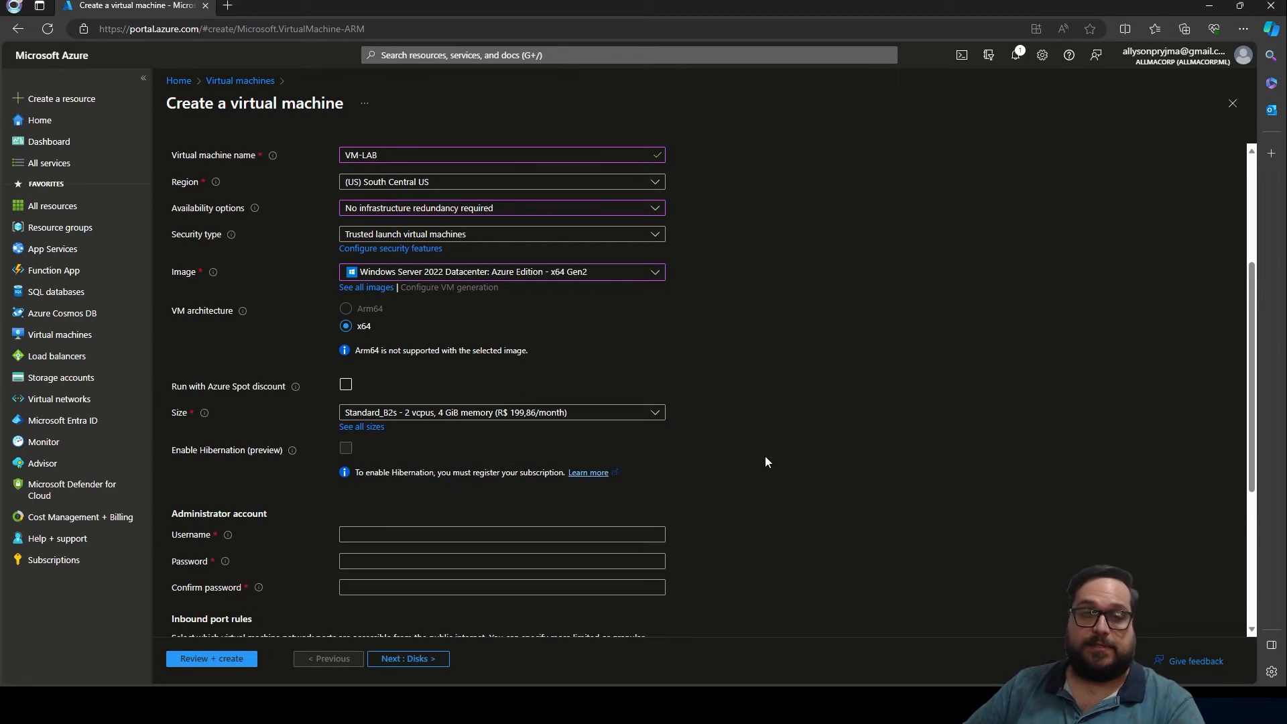
pyautogui.click(436, 412)
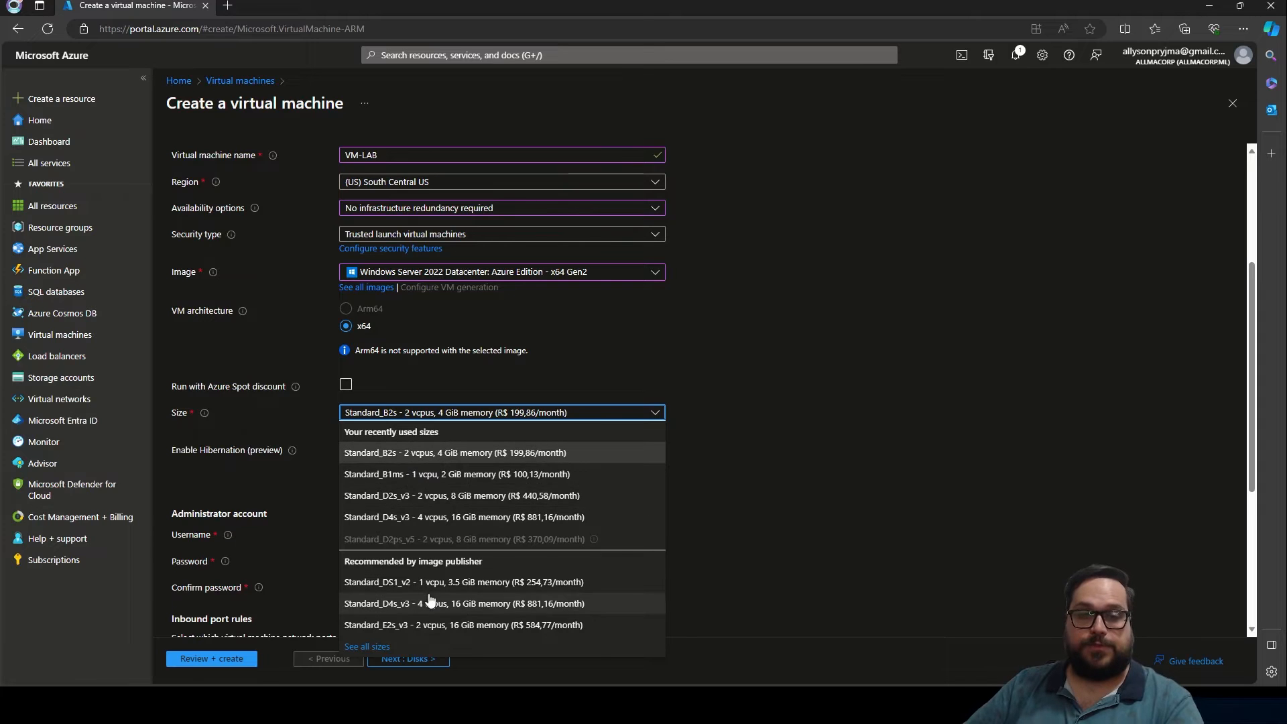
pyautogui.click(677, 456)
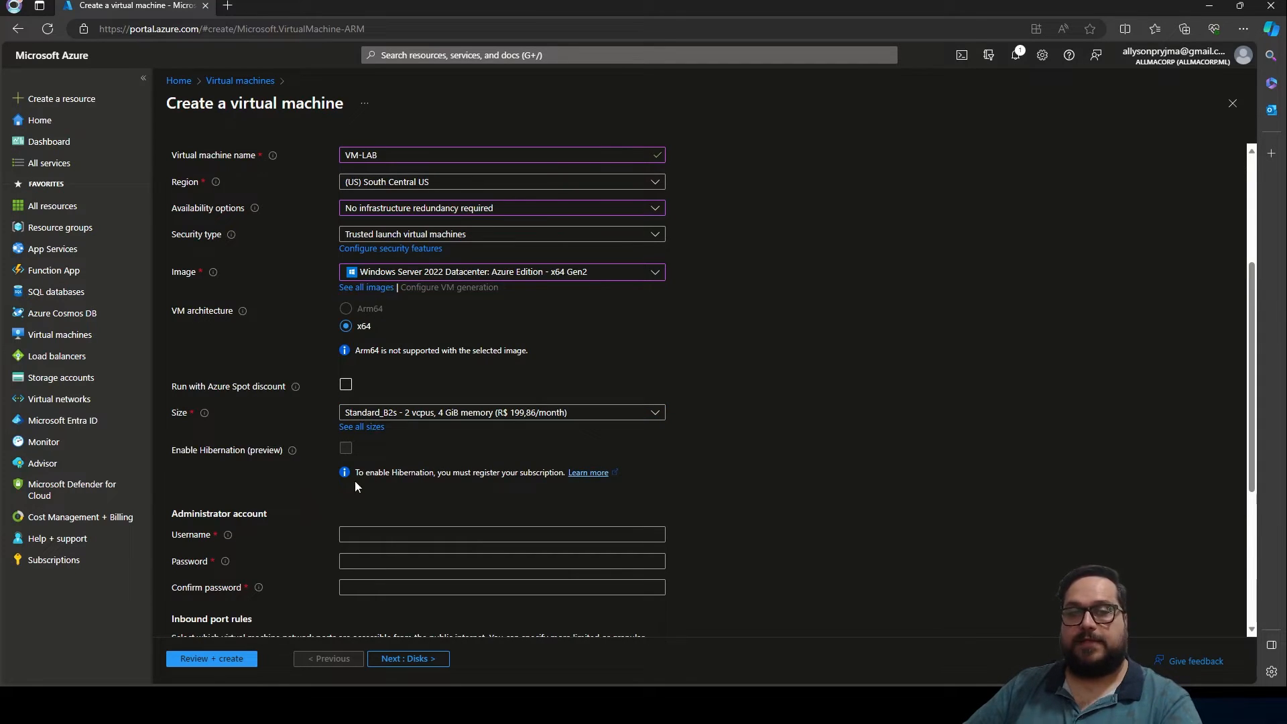
# Step: Examine the full catalog of VM sizes, including the E-Series v5 family, and return to the form without choosing another size
pyautogui.click(361, 428)
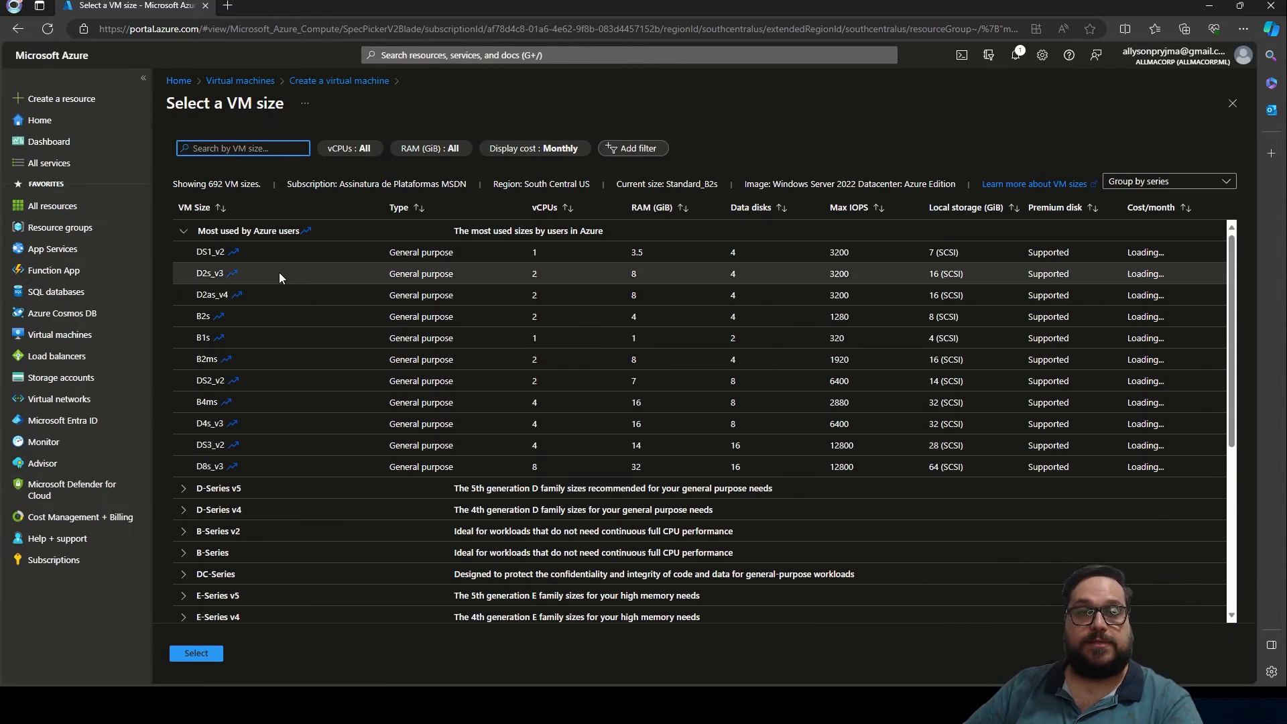
pyautogui.scroll(-5, 260, 380)
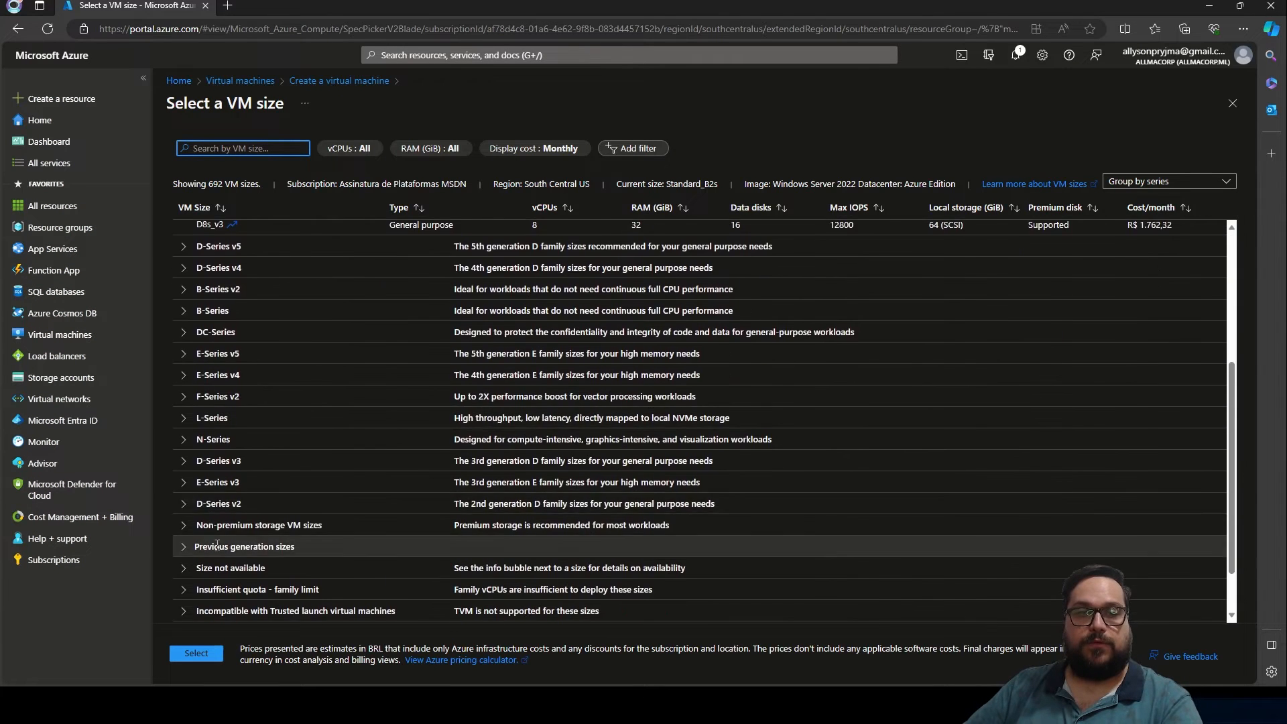
pyautogui.scroll(5, 271, 460)
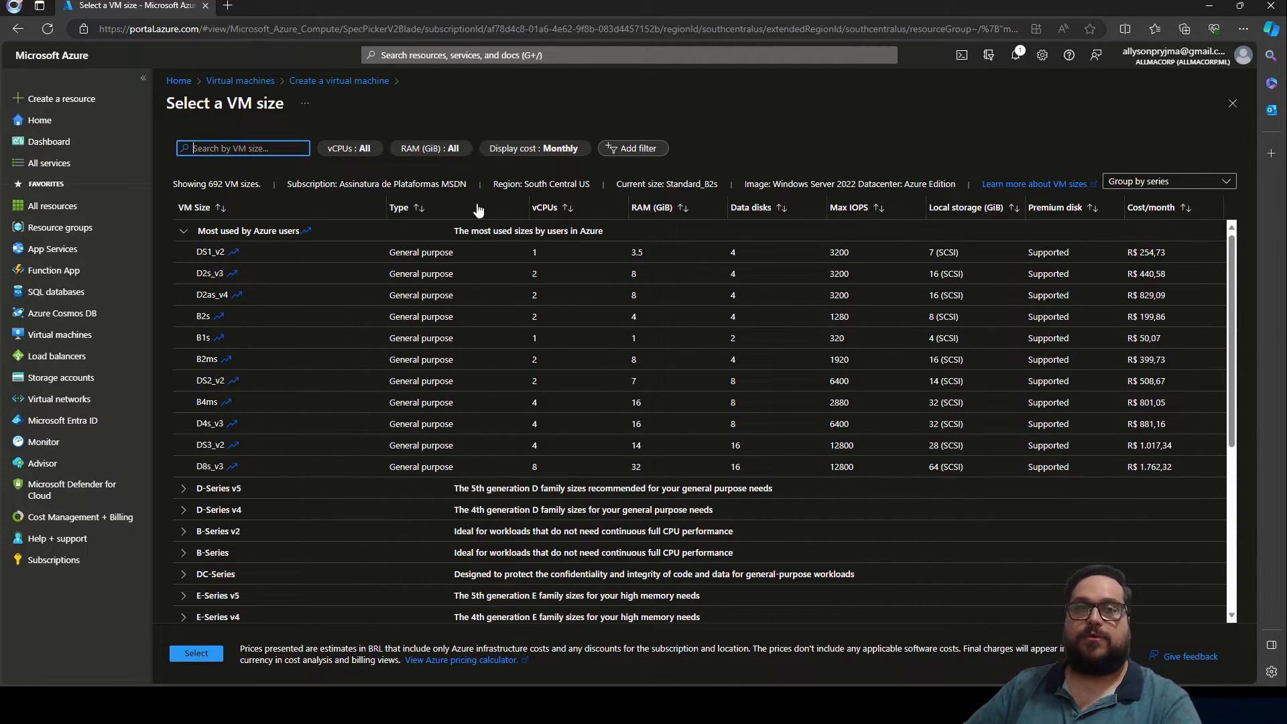
pyautogui.scroll(-2, 240, 285)
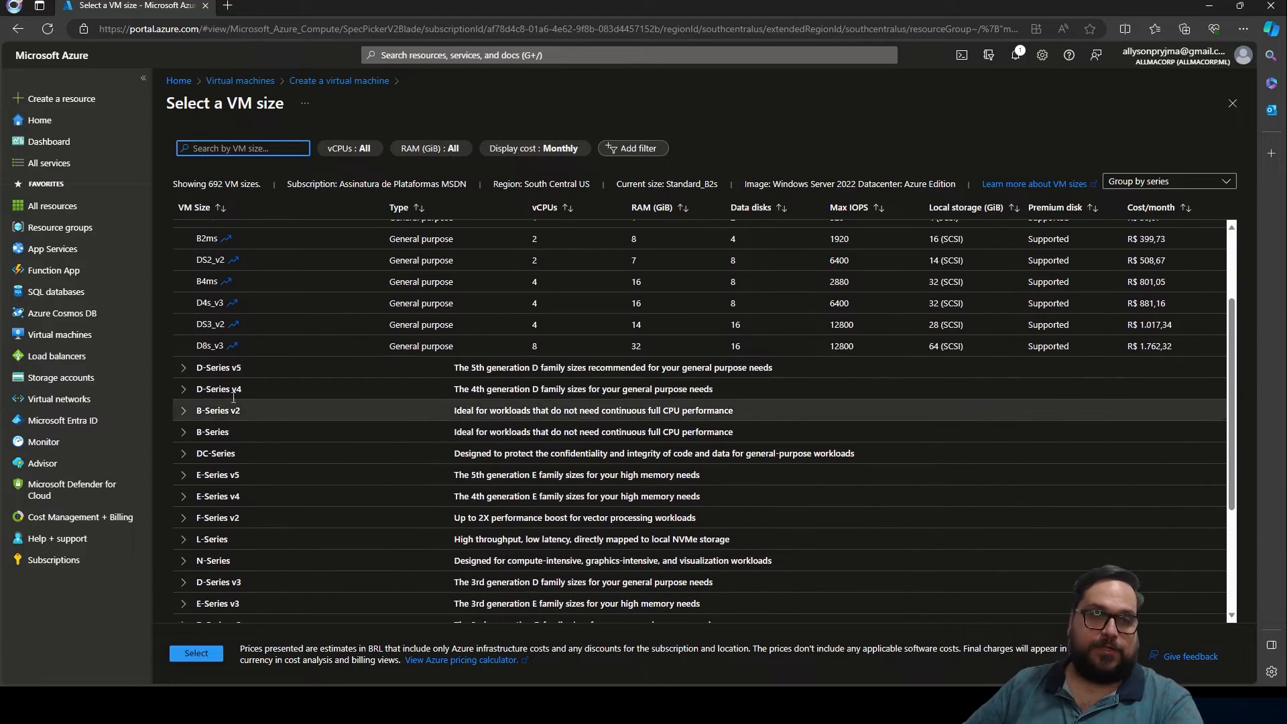
pyautogui.click(183, 476)
pyautogui.scroll(-2, 294, 482)
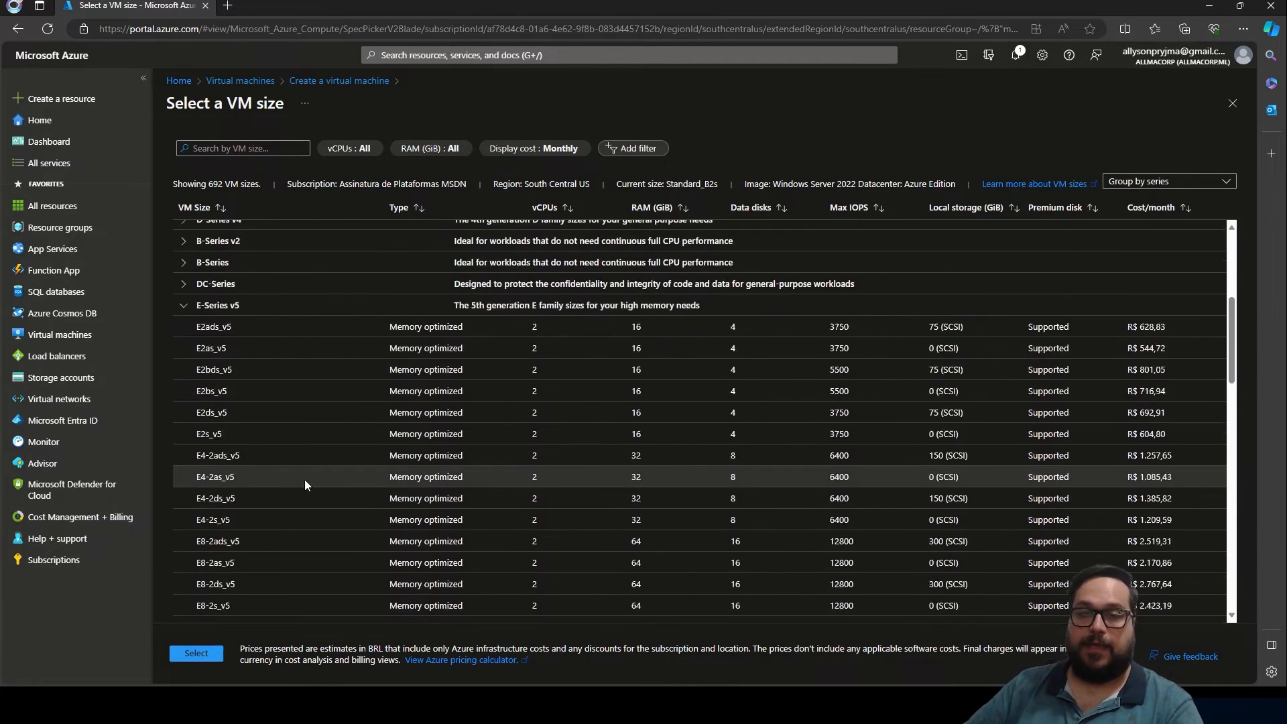
pyautogui.scroll(4, 351, 457)
pyautogui.click(336, 81)
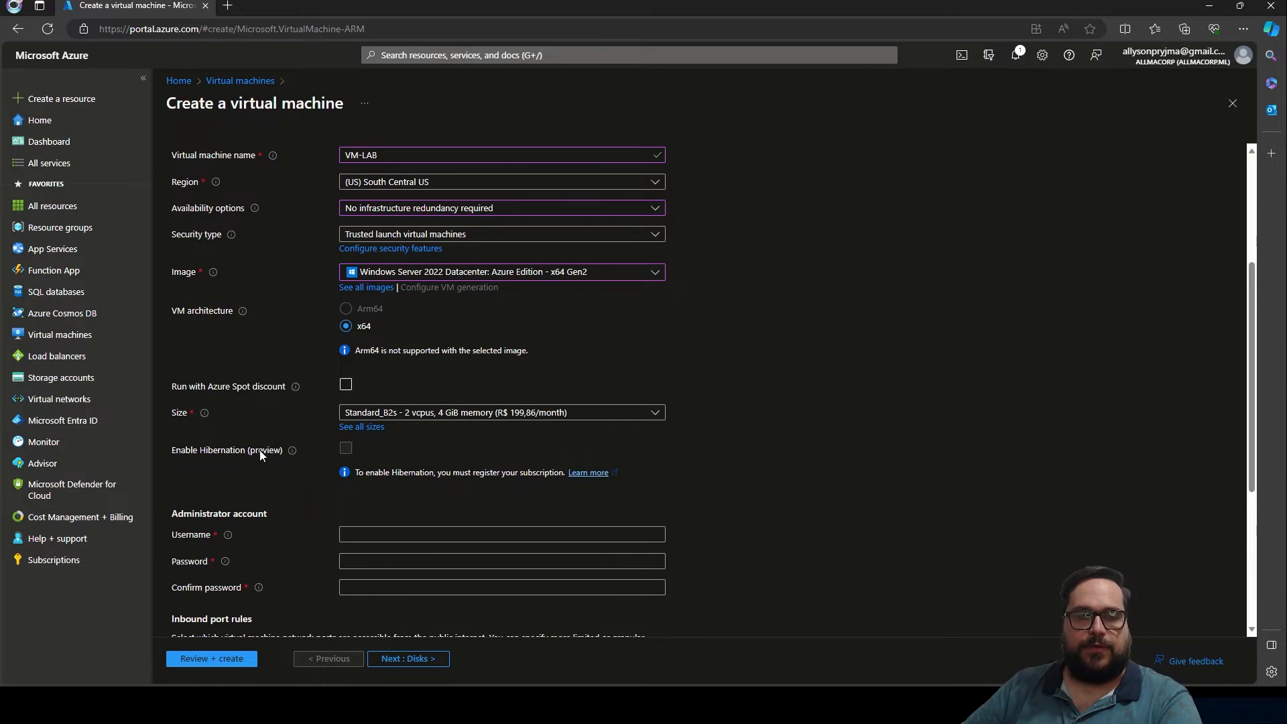
# Step: Fill in the virtual machine's administrator account with the admin username, the password and its confirmation
pyautogui.moveTo(292, 451)
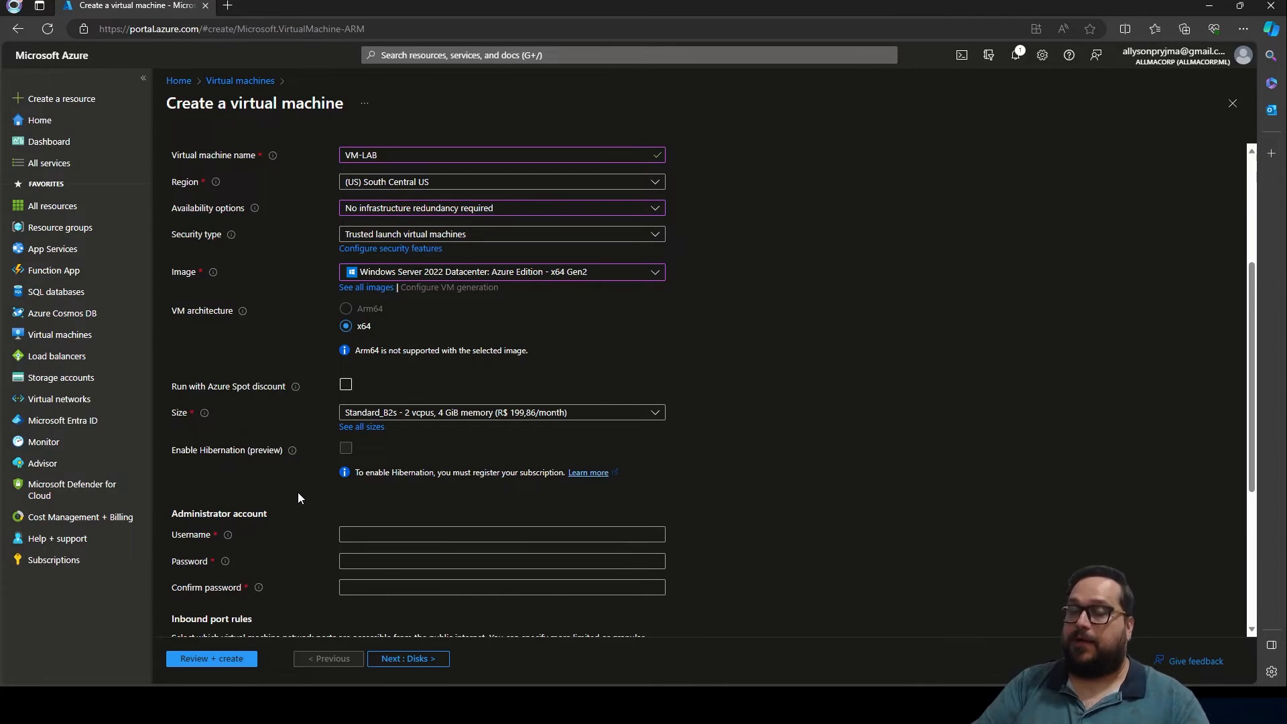
pyautogui.scroll(-2, 298, 498)
pyautogui.click(354, 386)
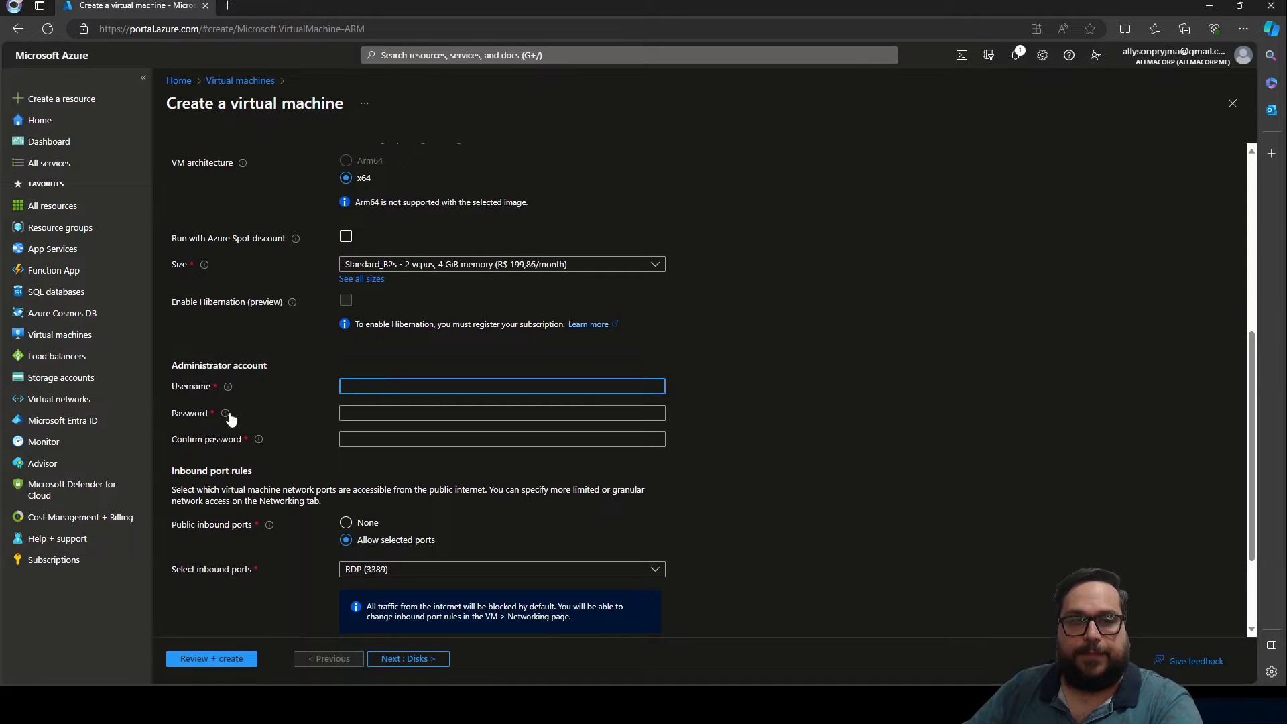
pyautogui.write('admin.allyson')
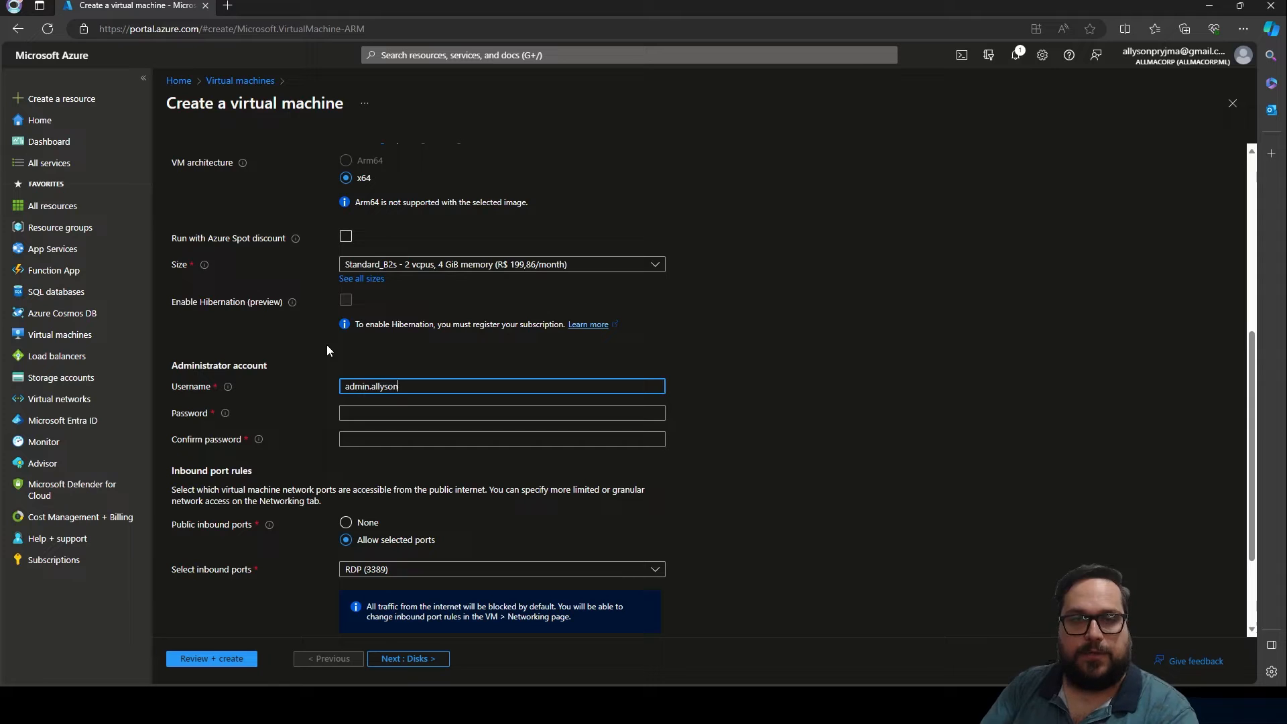
pyautogui.press('Tab')
pyautogui.hotkey('ctrl', 'v')
pyautogui.press('Tab')
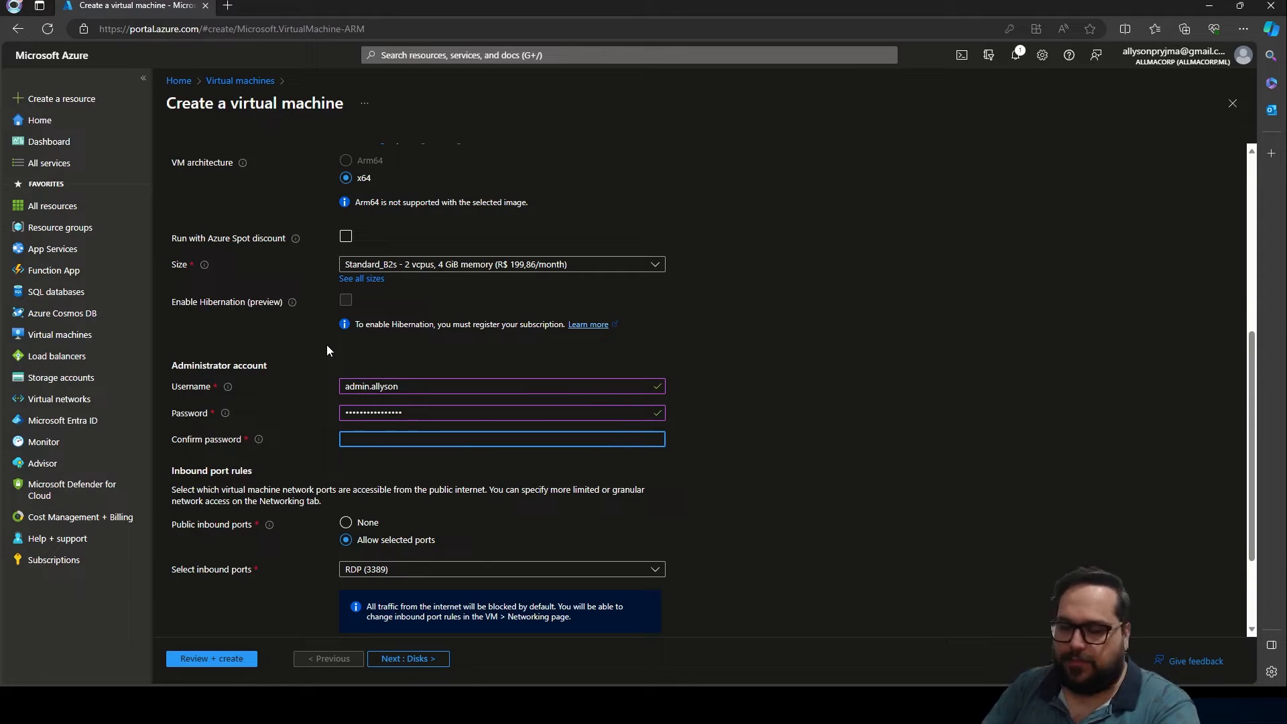
pyautogui.hotkey('ctrl', 'v')
pyautogui.write('•')
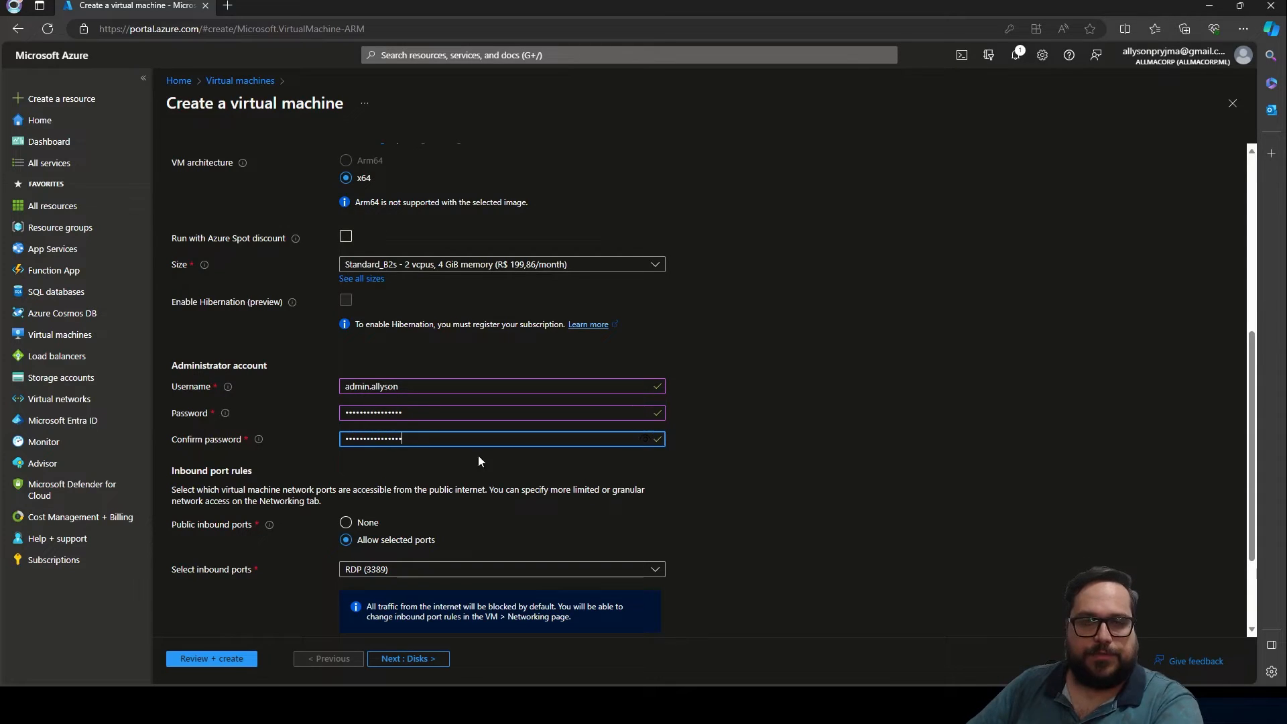
# Step: Try the licensing option to use an existing Windows Server license, and leave it turned off
pyautogui.scroll(-2, 180, 423)
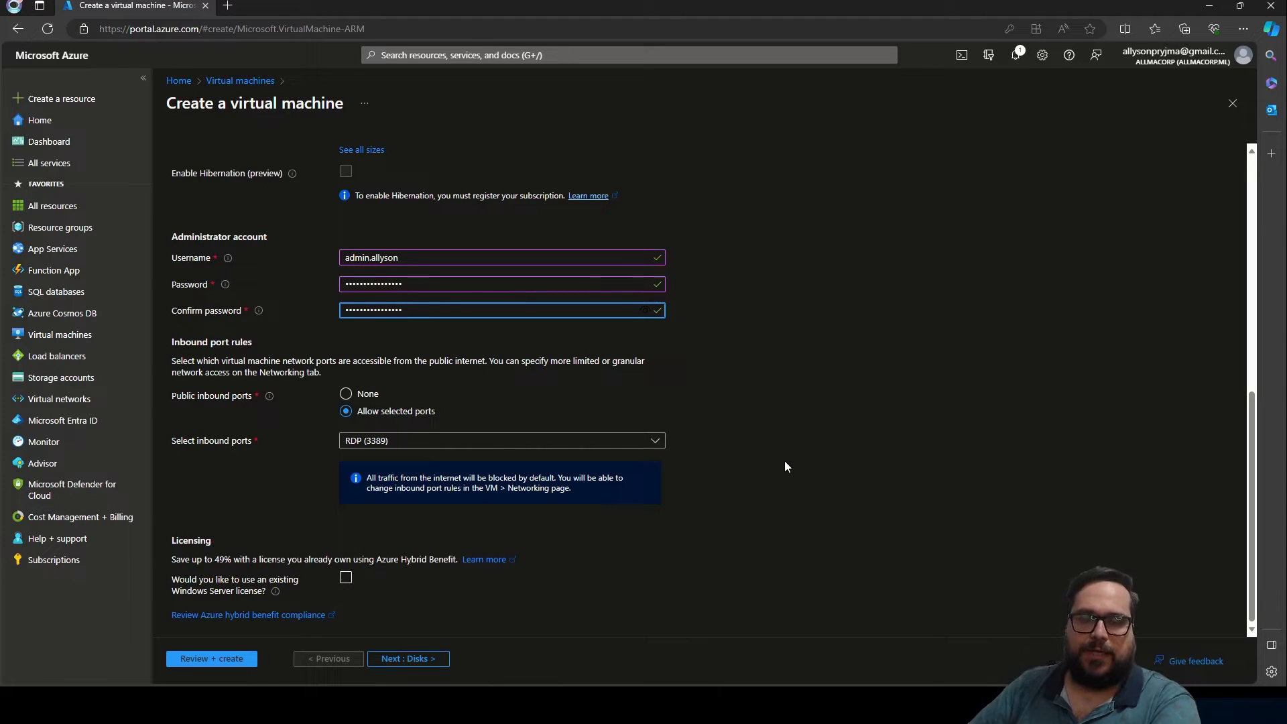
pyautogui.click(496, 596)
pyautogui.click(346, 577)
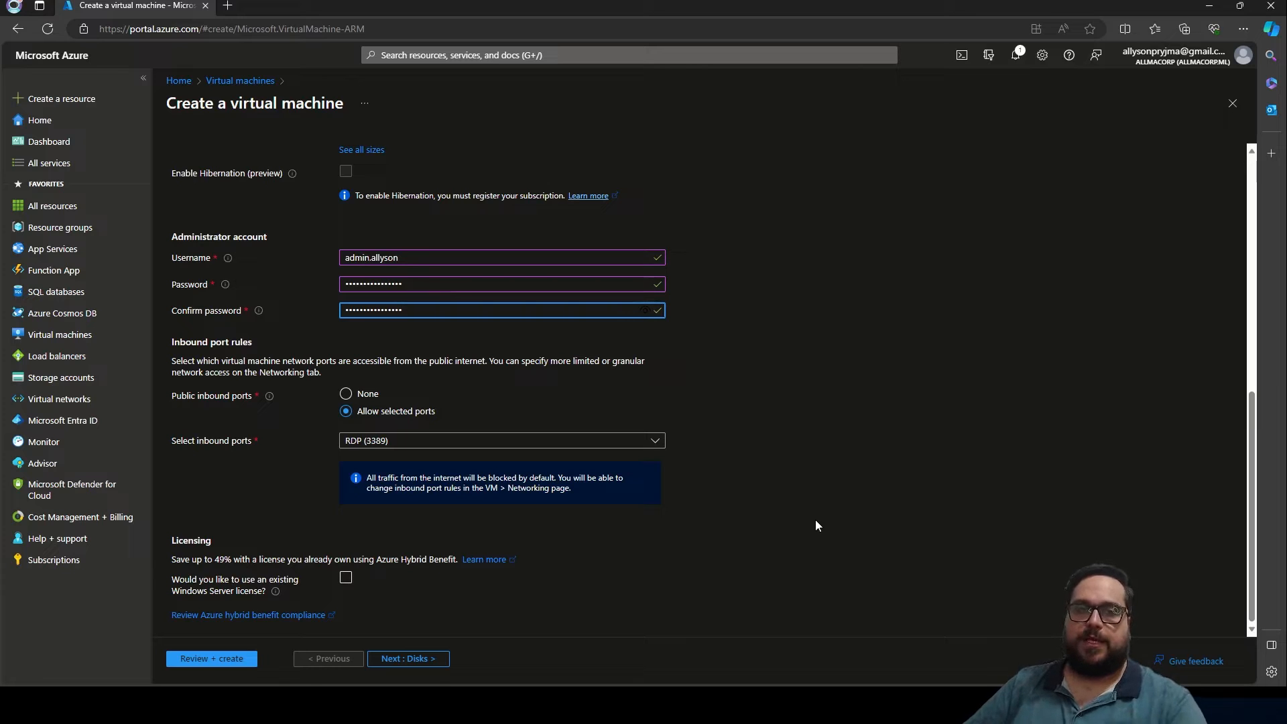
pyautogui.click(346, 578)
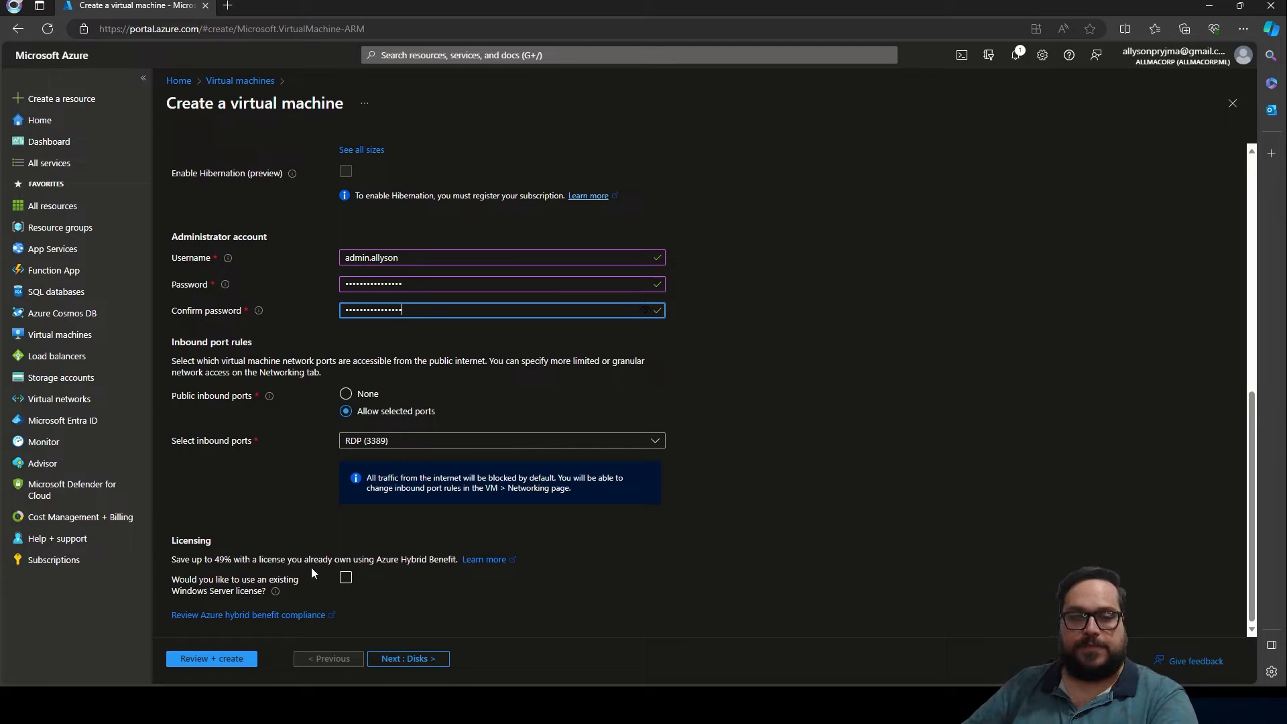
pyautogui.click(347, 580)
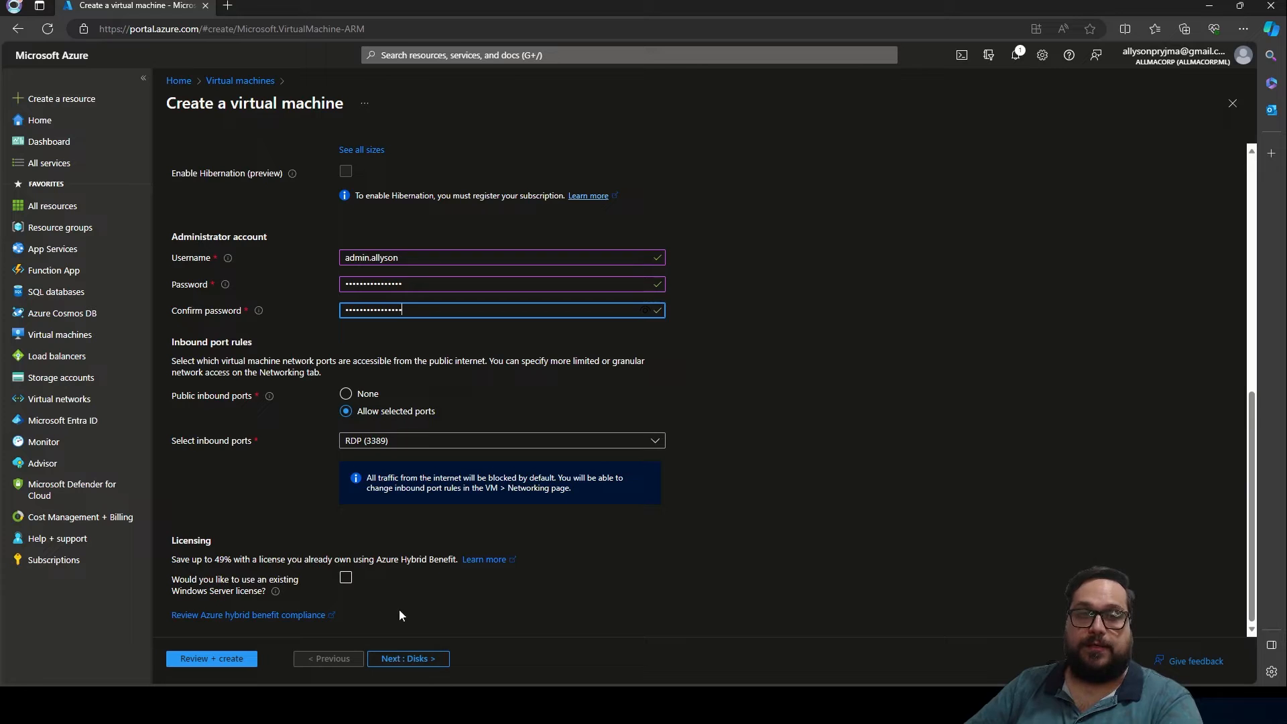
# Step: Proceed to the disk settings, keep the OS disk at Image default (127 GiB), and choose Standard SSD with locally-redundant storage
pyautogui.click(410, 660)
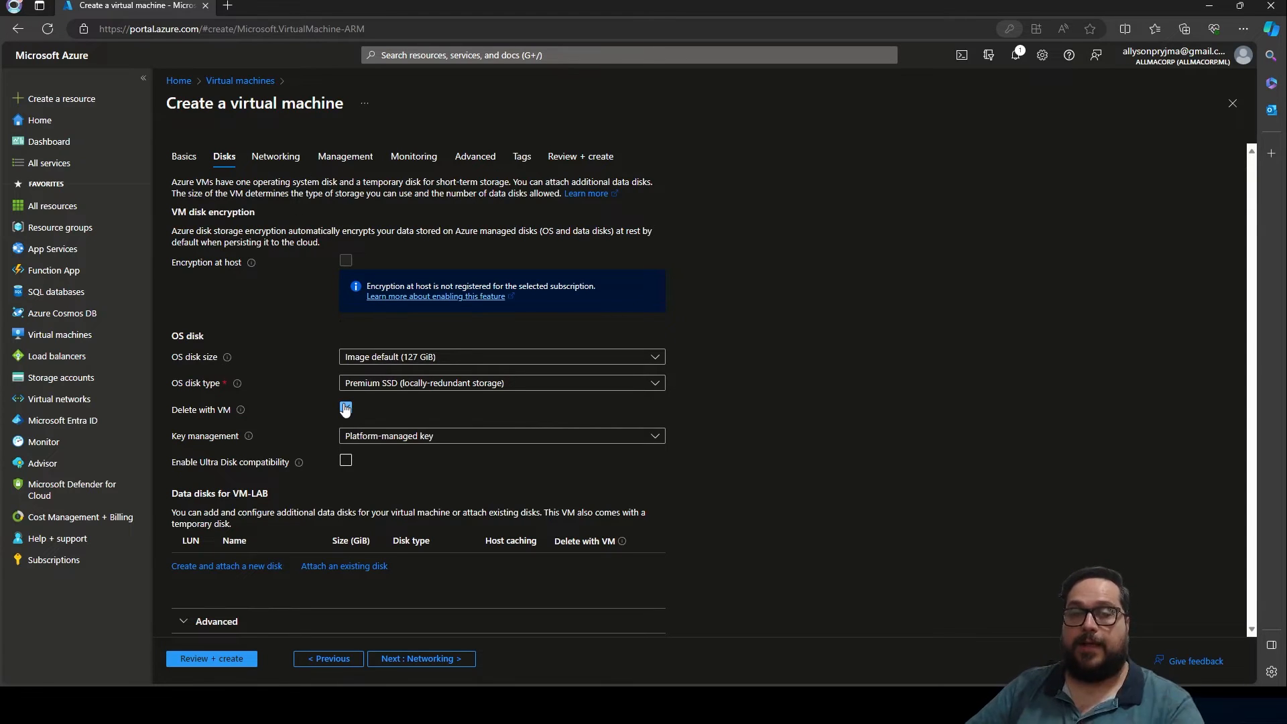
pyautogui.click(498, 364)
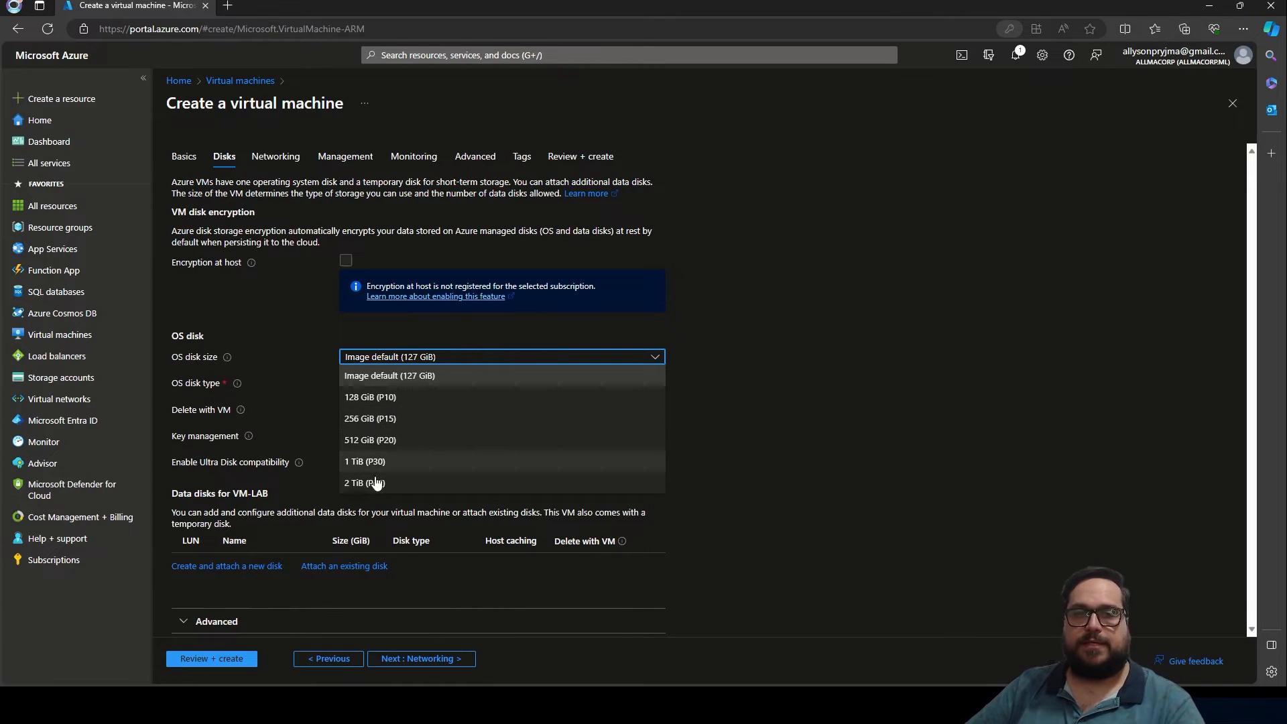
pyautogui.click(404, 376)
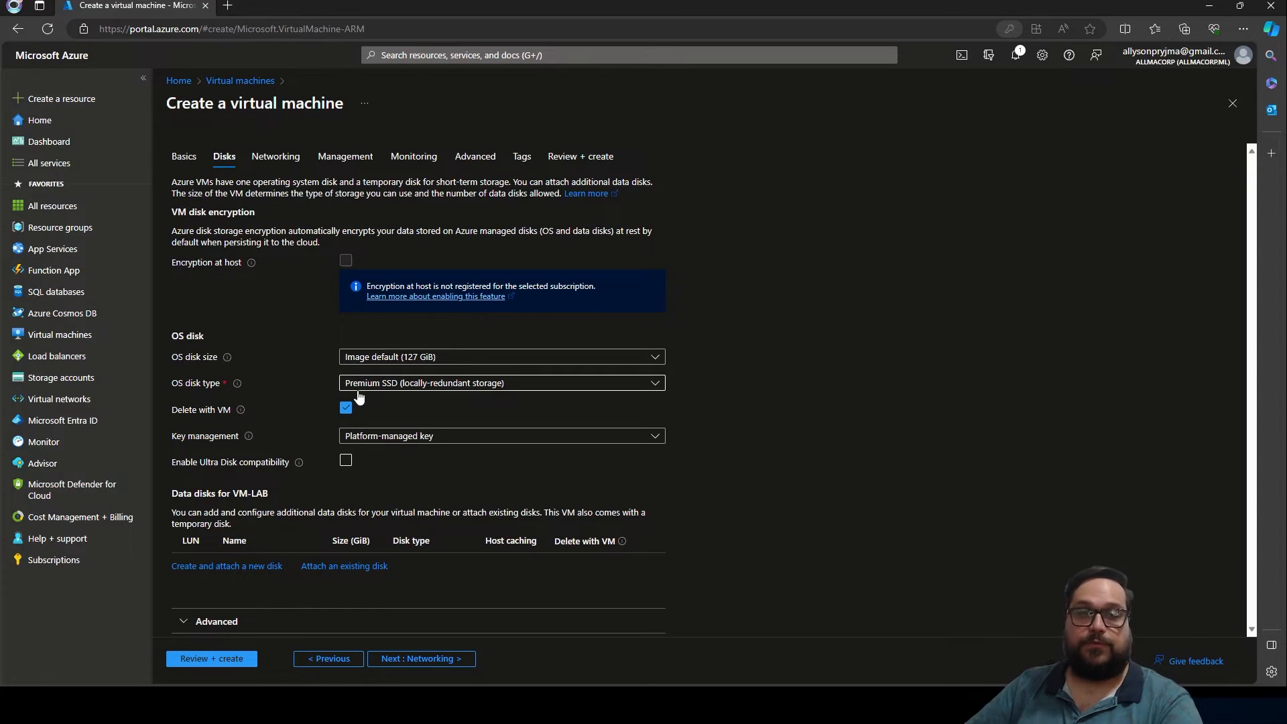
pyautogui.click(524, 386)
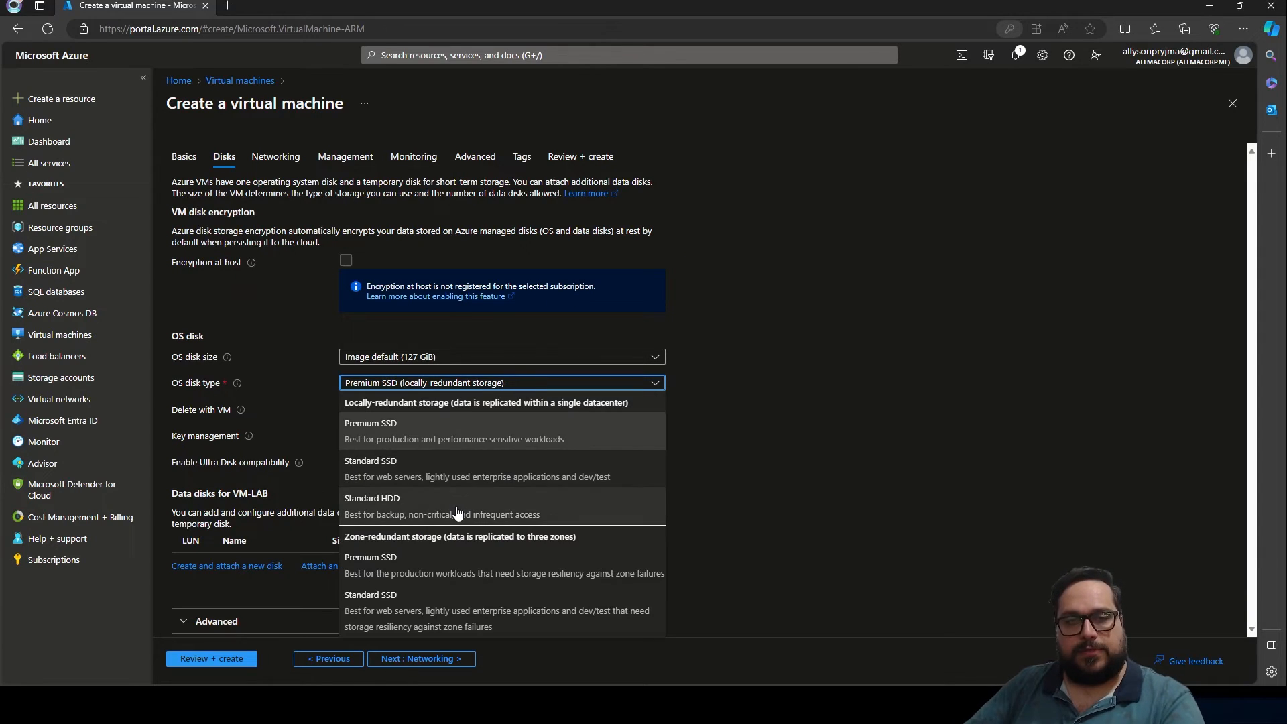
pyautogui.click(366, 470)
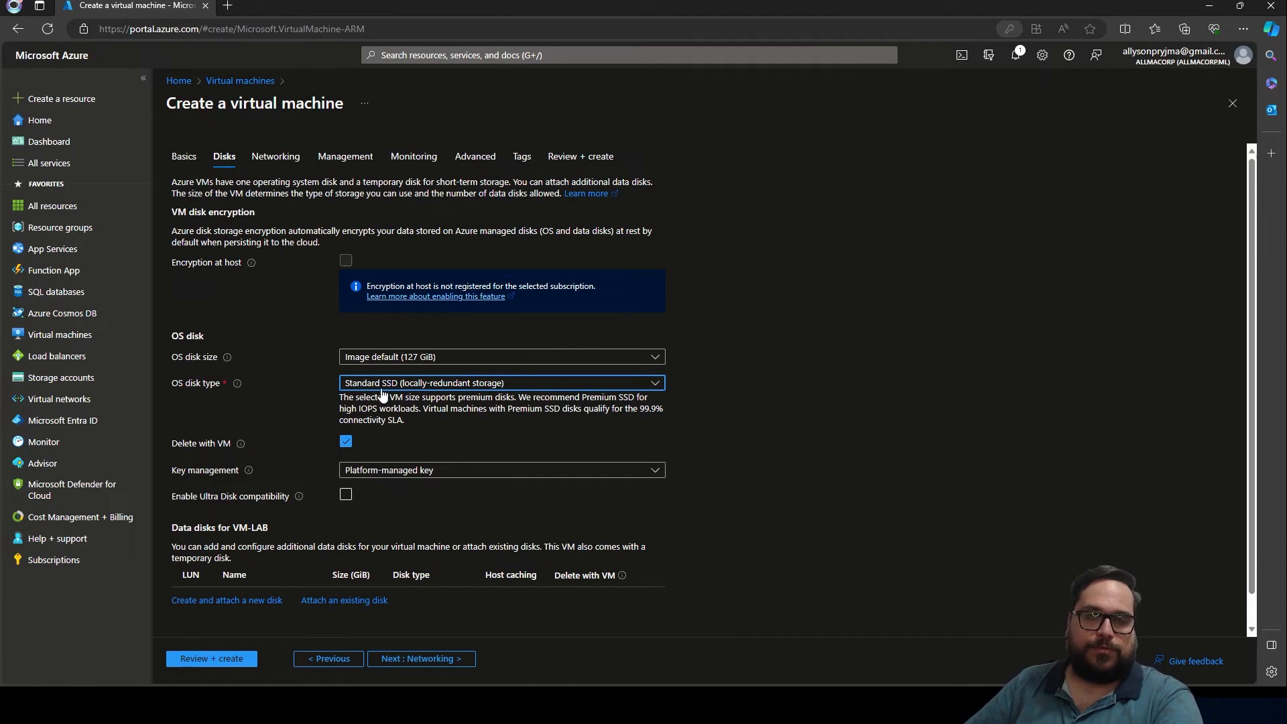
pyautogui.click(521, 382)
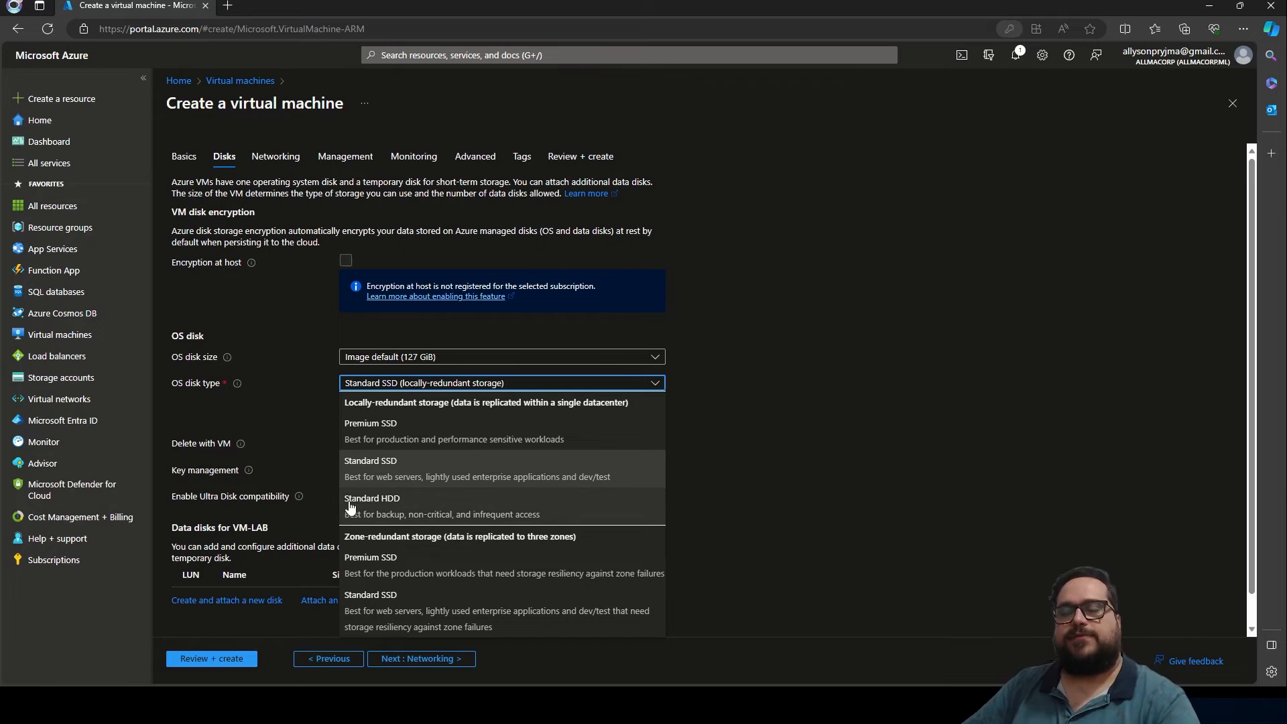
pyautogui.click(392, 477)
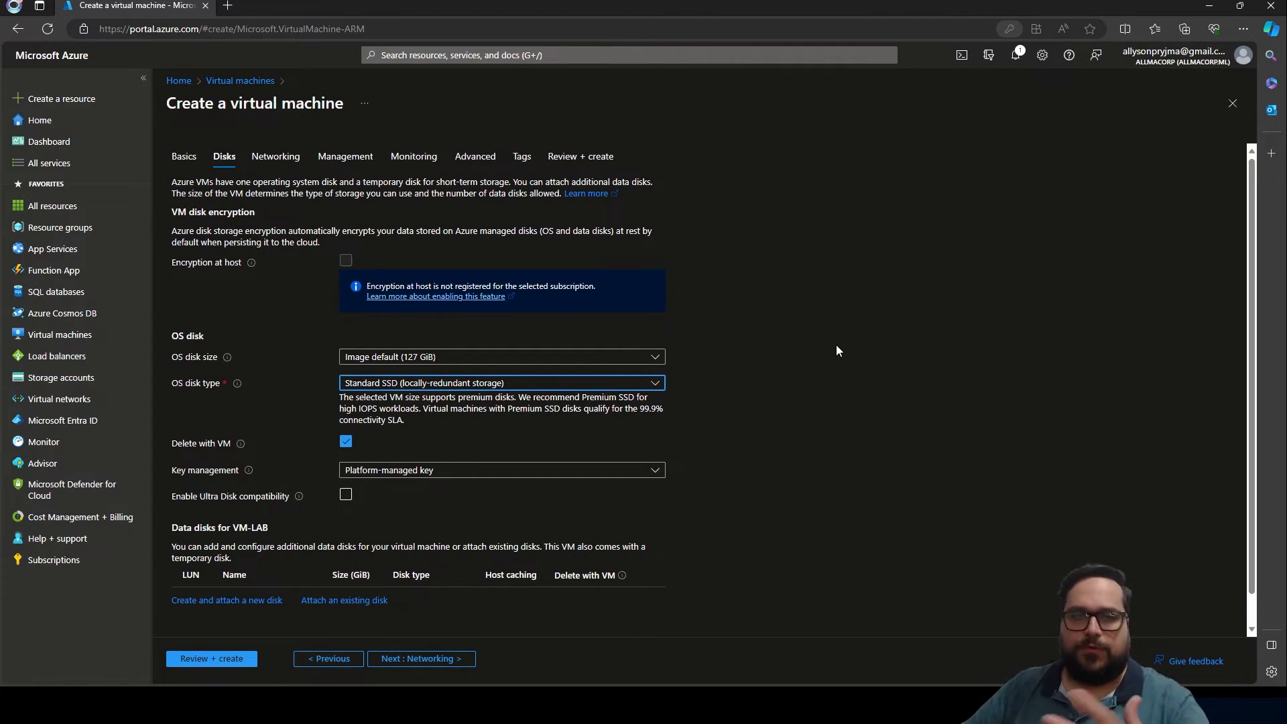
# Step: Review the OS disk's key management options and try enabling Ultra Disk compatibility, turning it off again
pyautogui.scroll(-1, 814, 356)
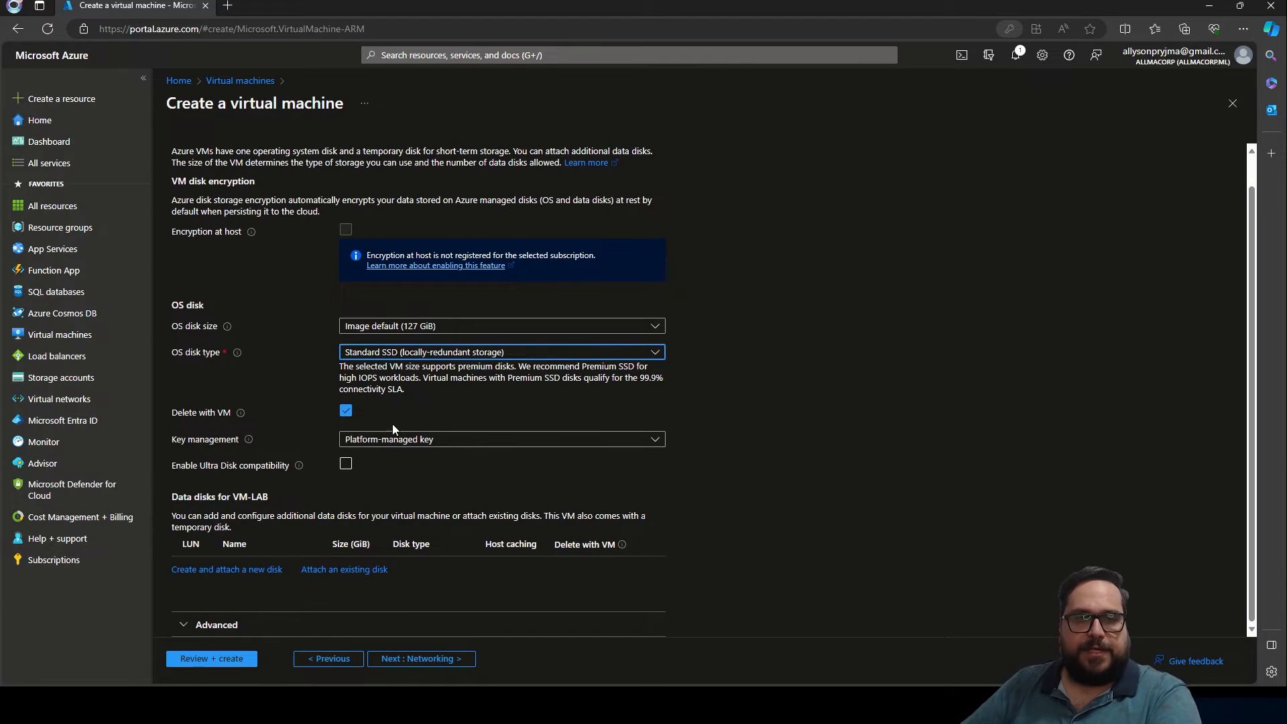
pyautogui.click(414, 443)
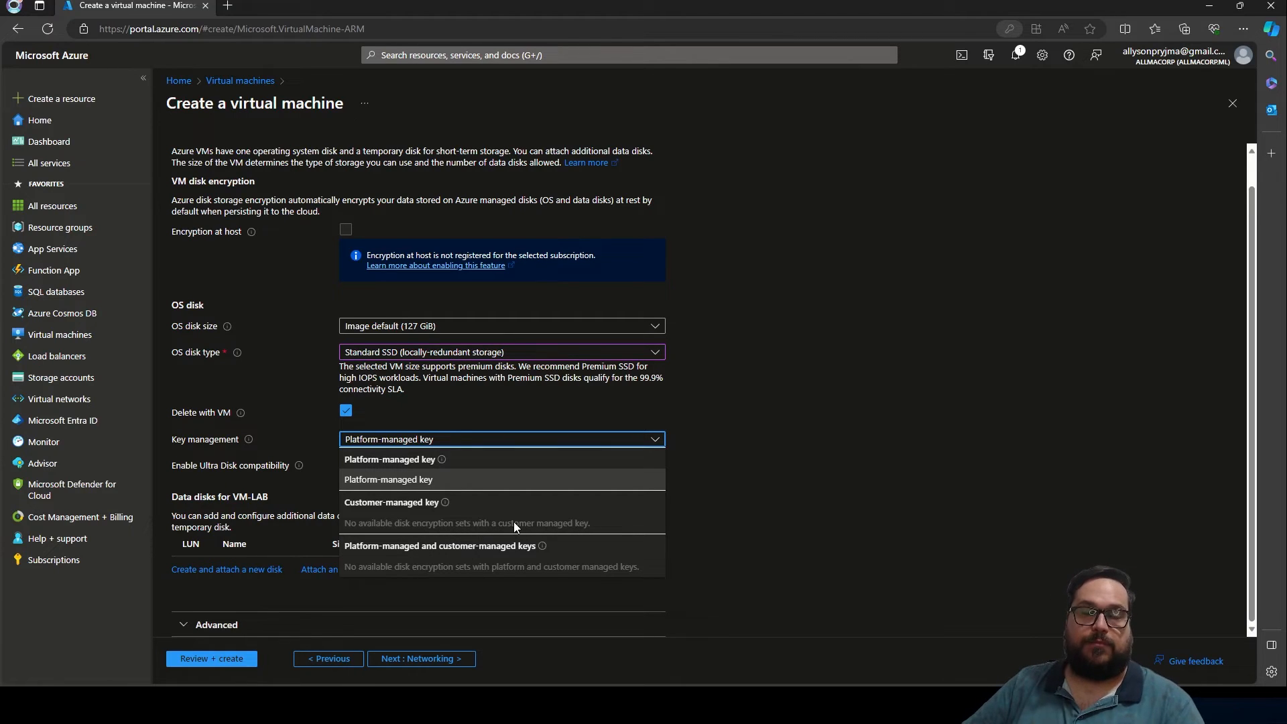
pyautogui.click(738, 505)
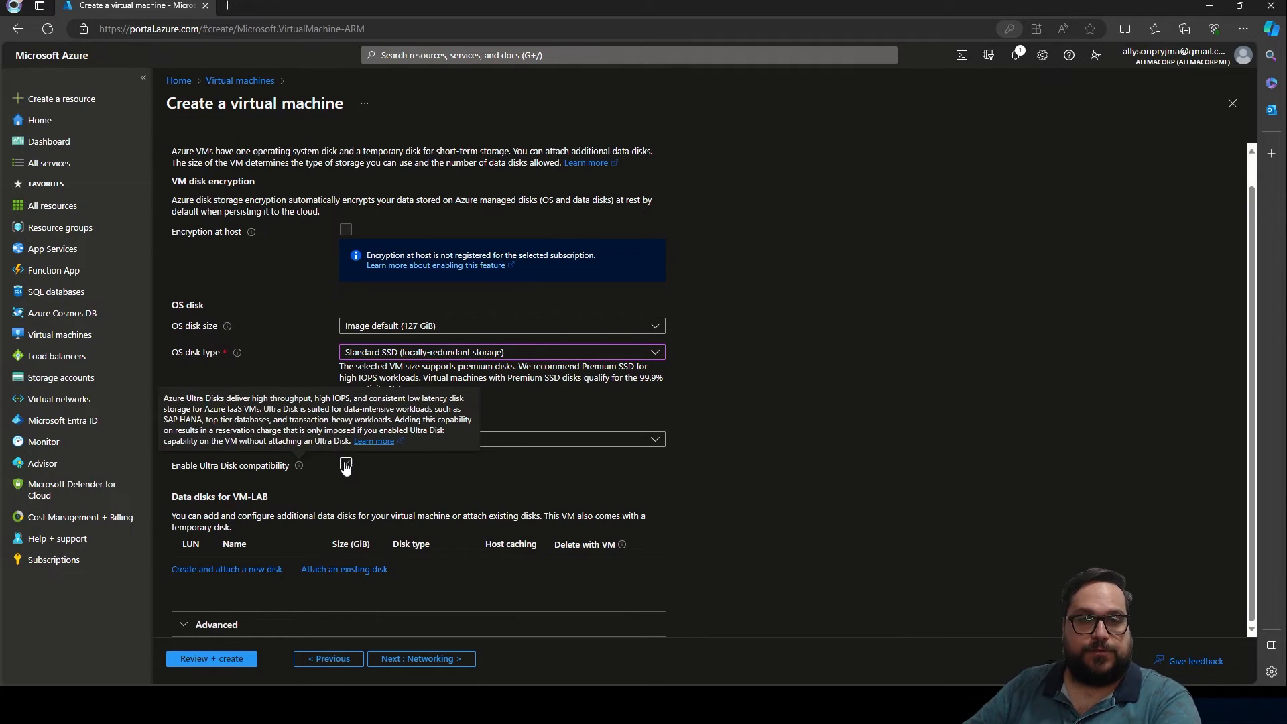
pyautogui.click(346, 463)
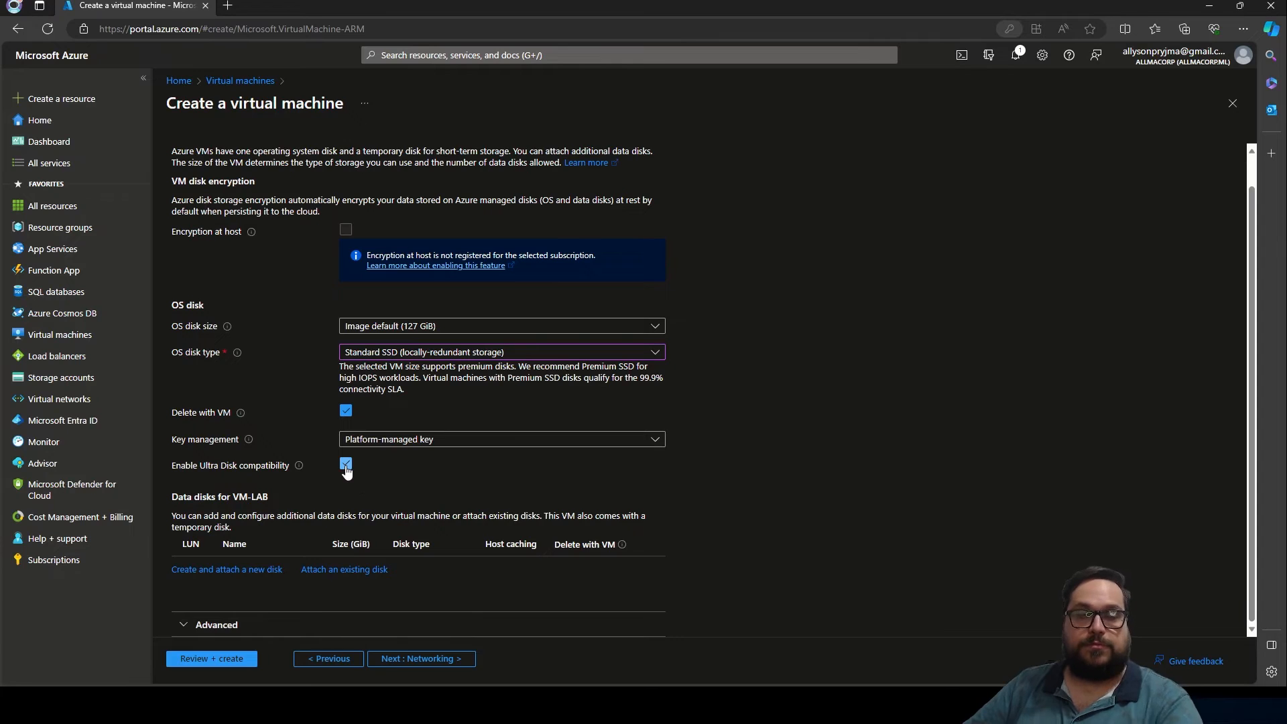
pyautogui.click(346, 467)
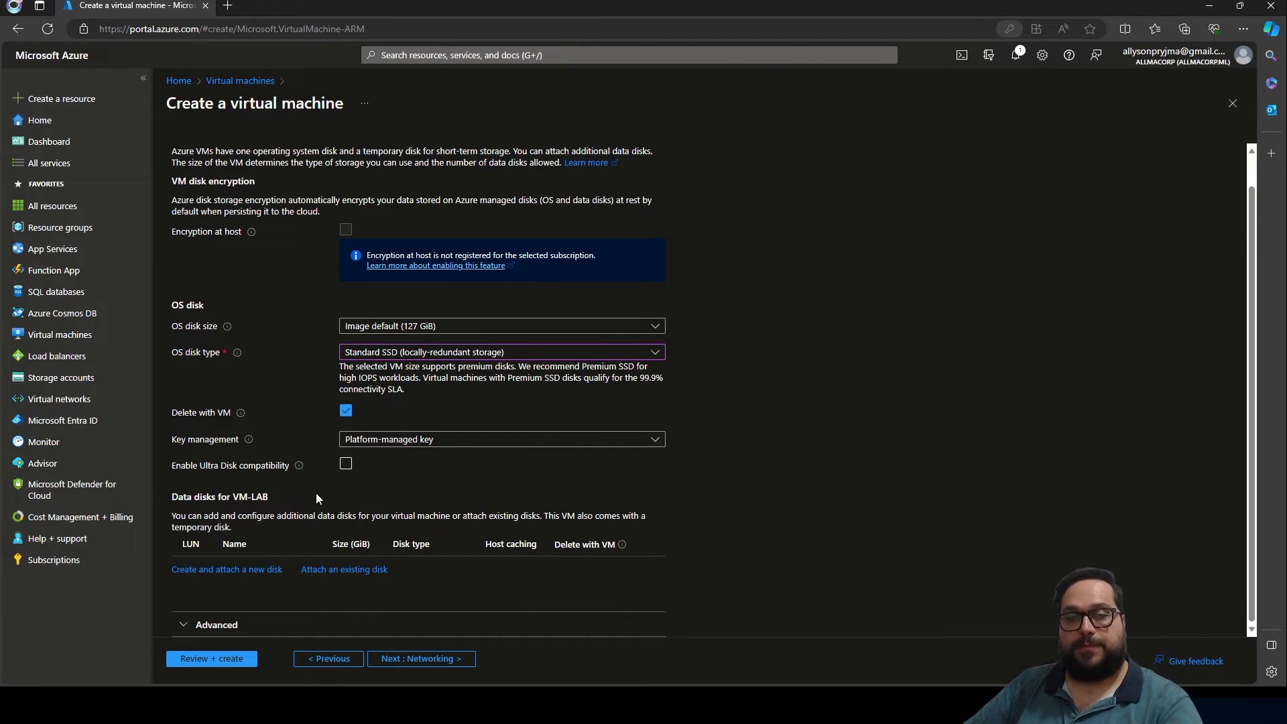
pyautogui.moveTo(226, 328)
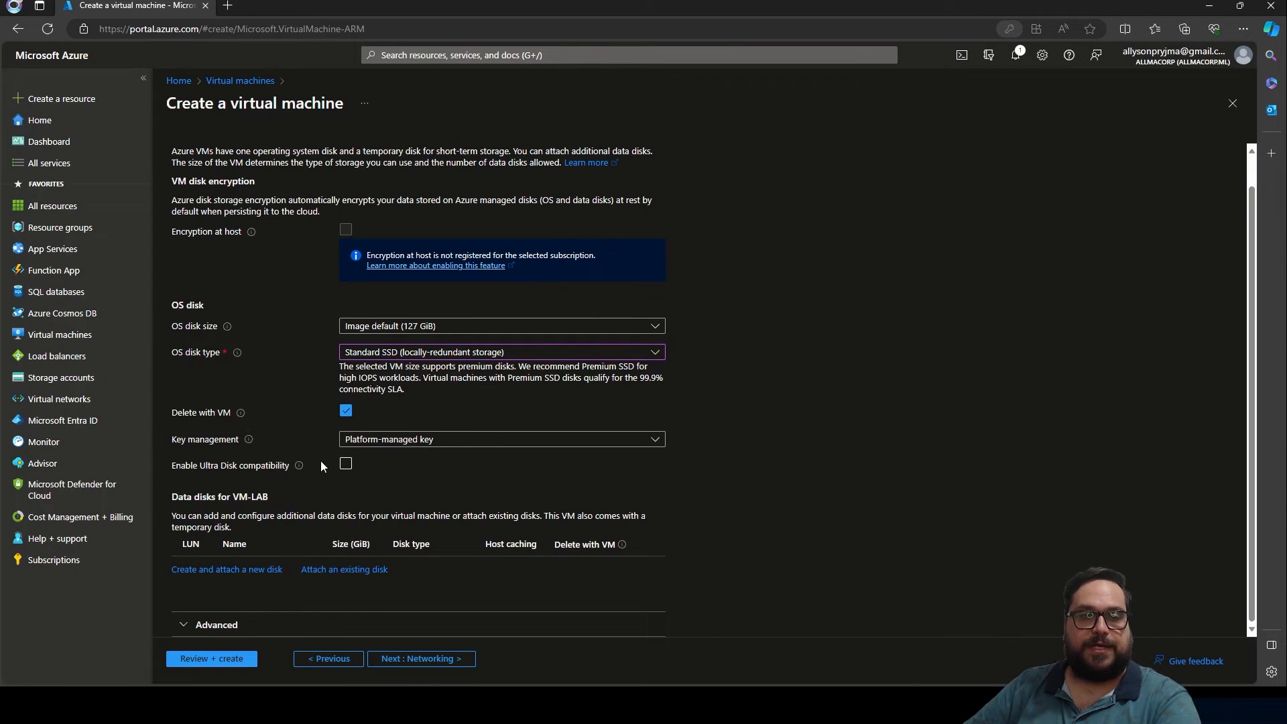
pyautogui.moveTo(300, 465)
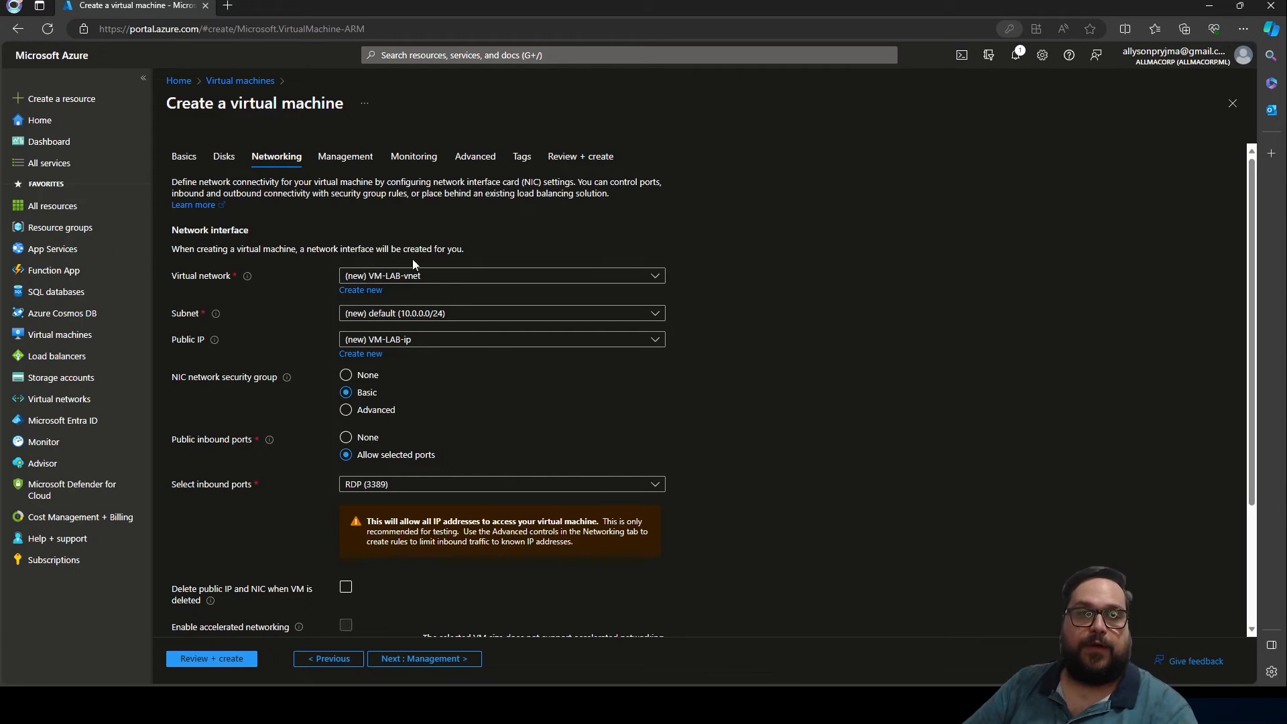
# Step: In the networking settings, connect the virtual machine to virtual network VNET-Lab-VM, keeping subnet SUB-Lab-VM (10.200.0.0/24)
pyautogui.click(486, 274)
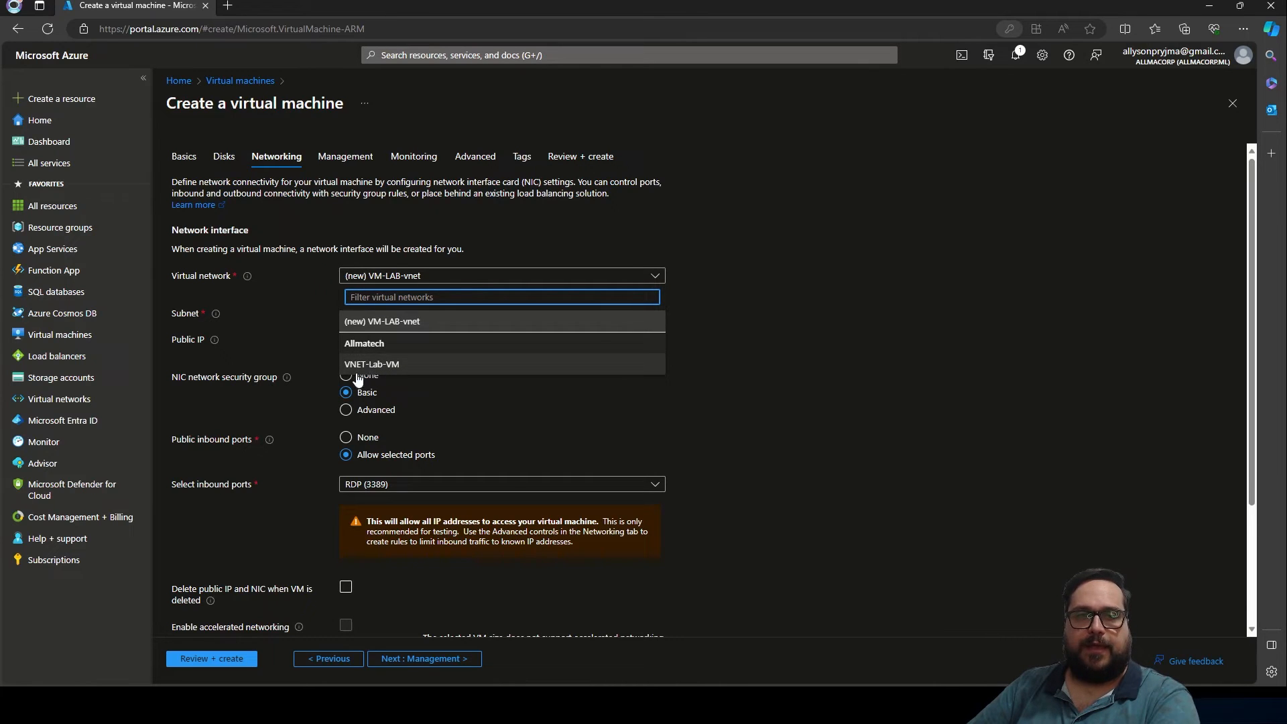
pyautogui.click(385, 366)
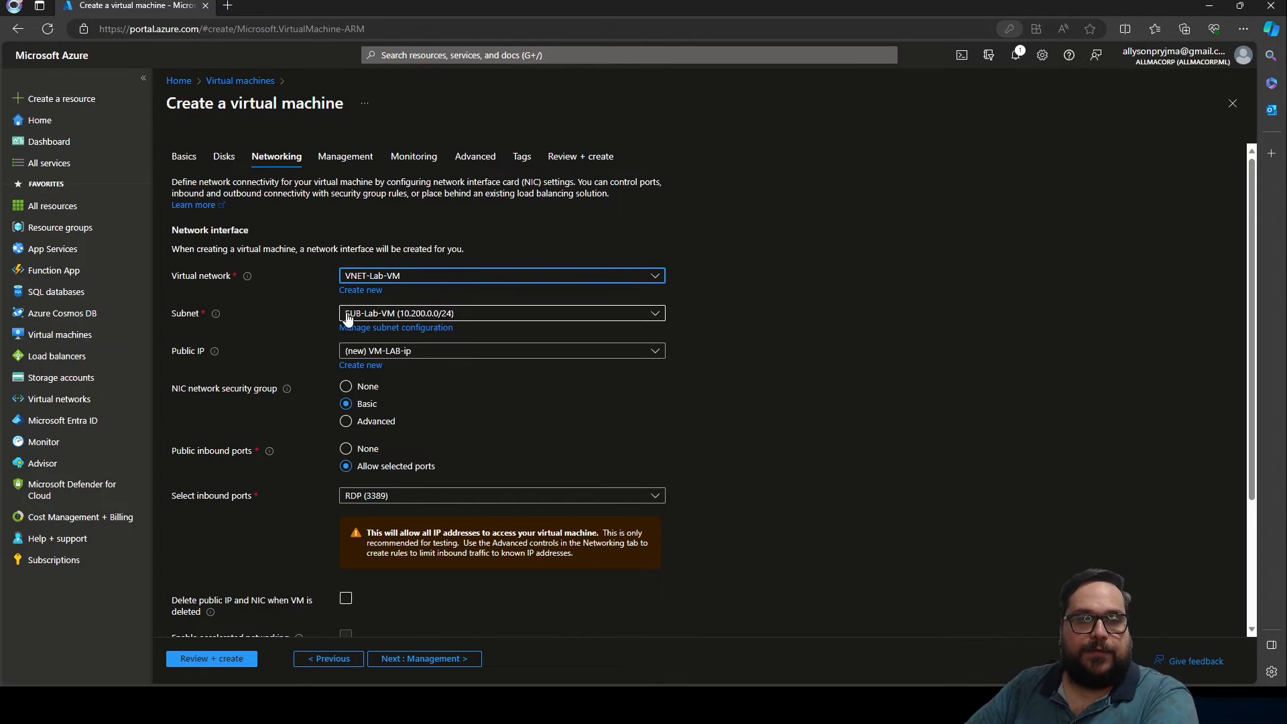
pyautogui.click(475, 315)
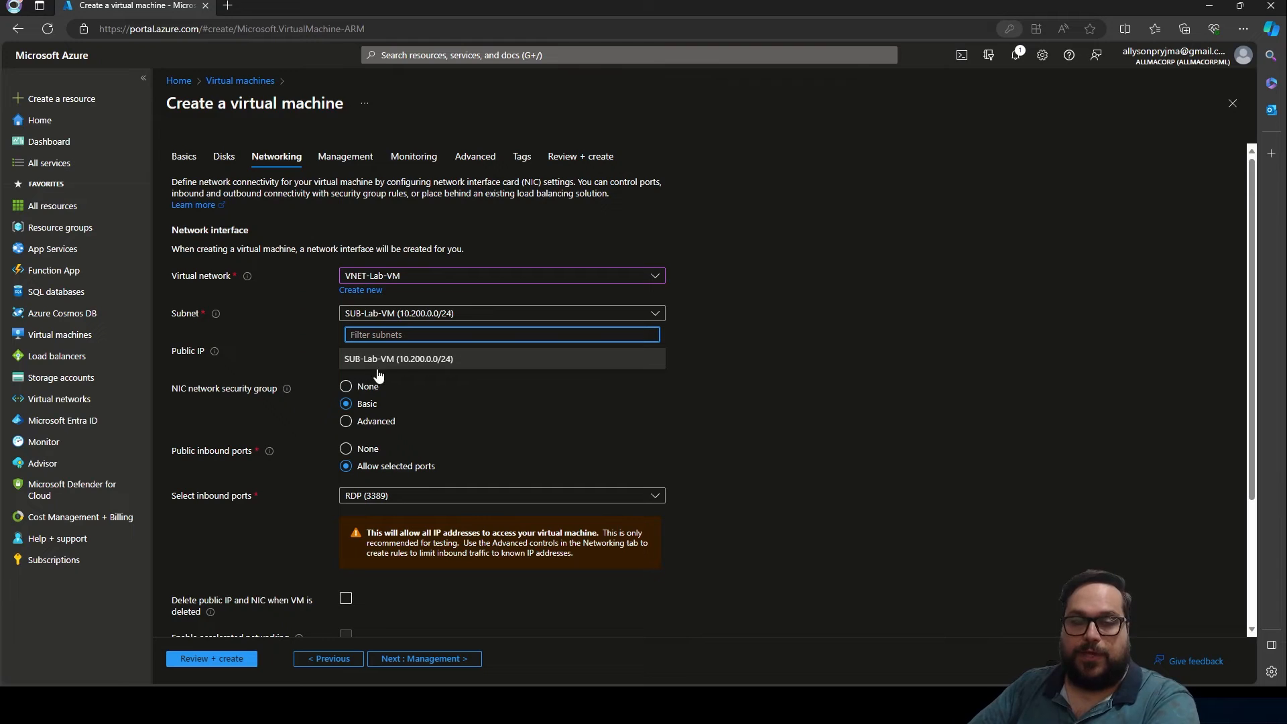
pyautogui.click(719, 396)
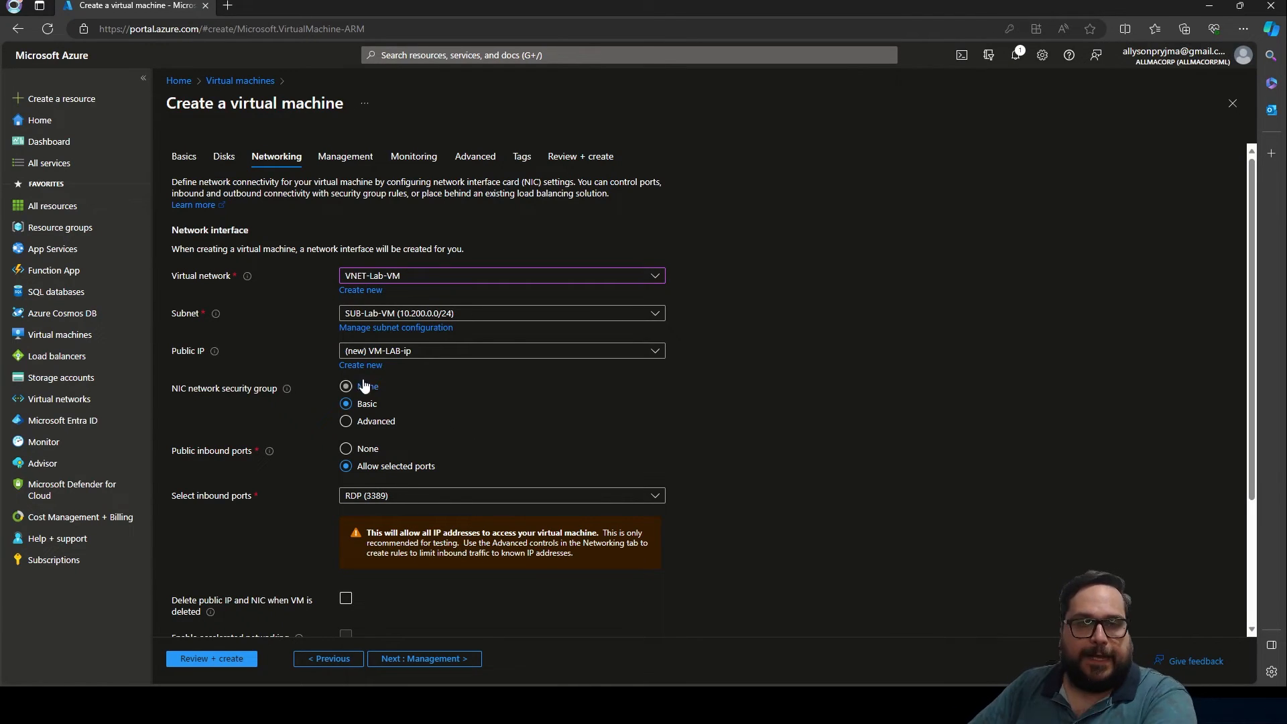
# Step: Create a new public IP address named PIP-LAB-Vm for the virtual machine's network interface
pyautogui.click(361, 366)
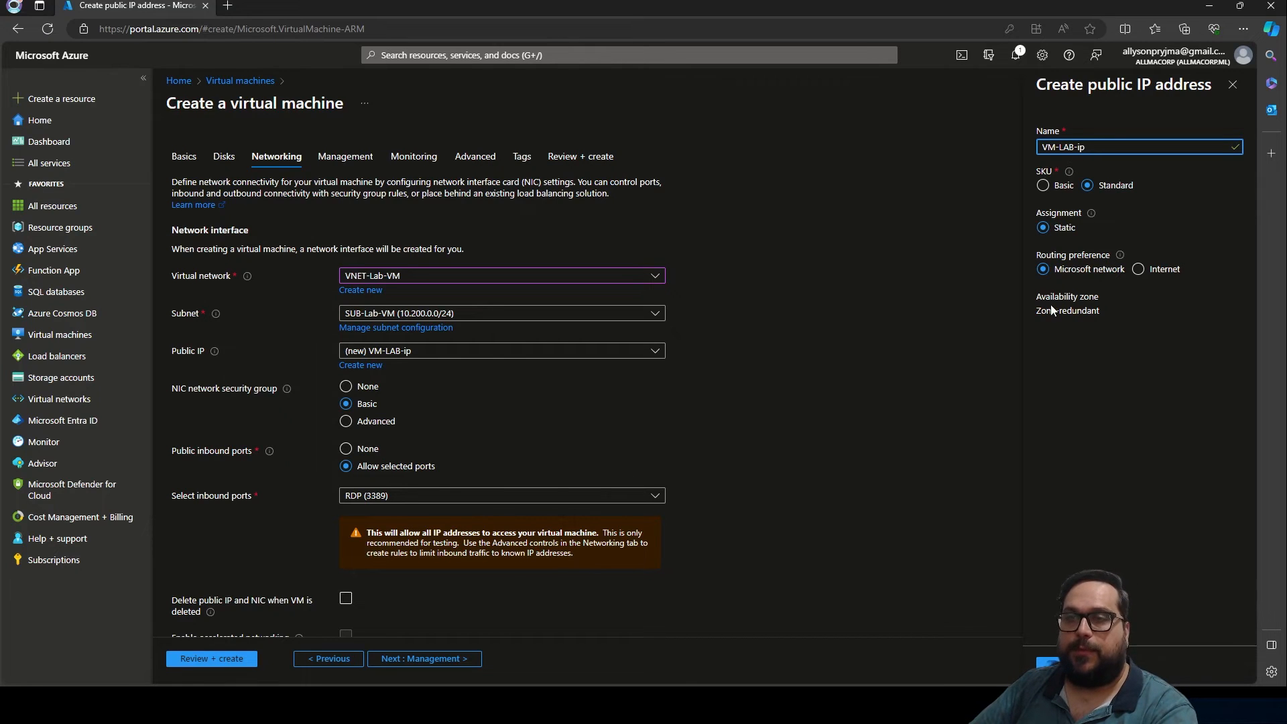
pyautogui.hotkey('ctrl', 'a')
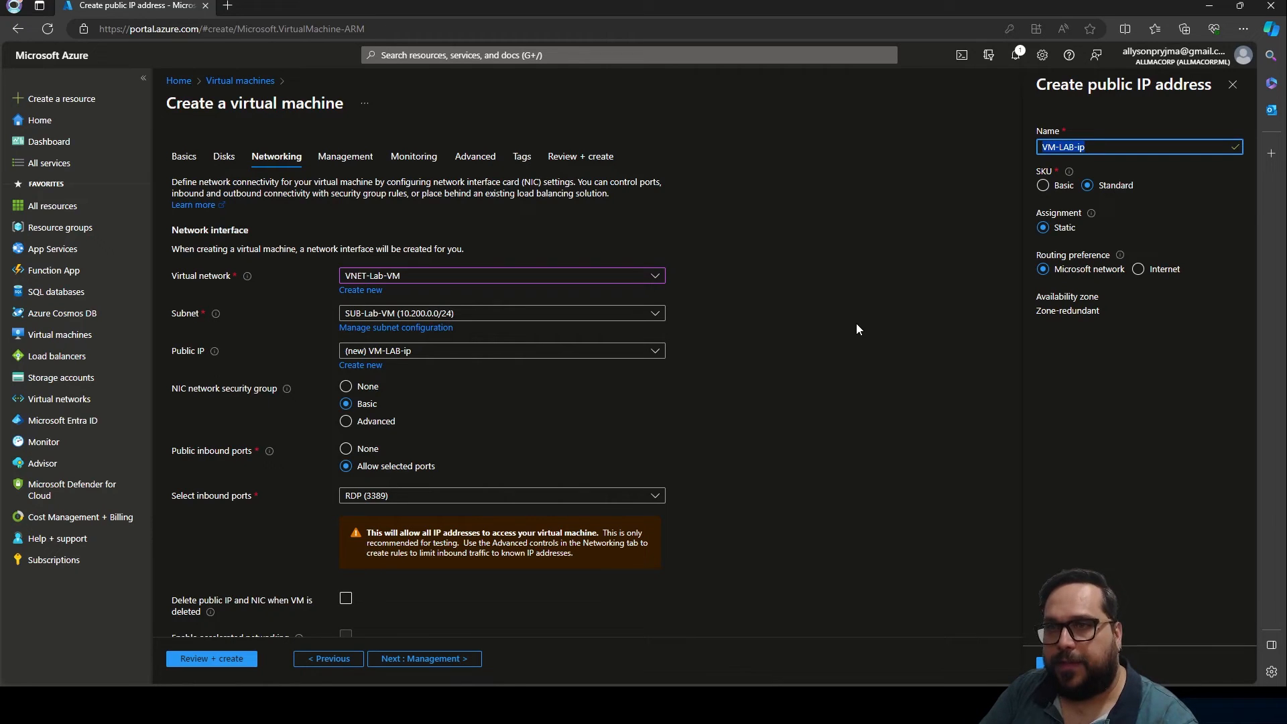
pyautogui.write('VM-LAB')
pyautogui.press('Home')
pyautogui.press('Delete')
pyautogui.press('Delete')
pyautogui.write('PIP')
pyautogui.click(1081, 149)
pyautogui.write('-Vm')
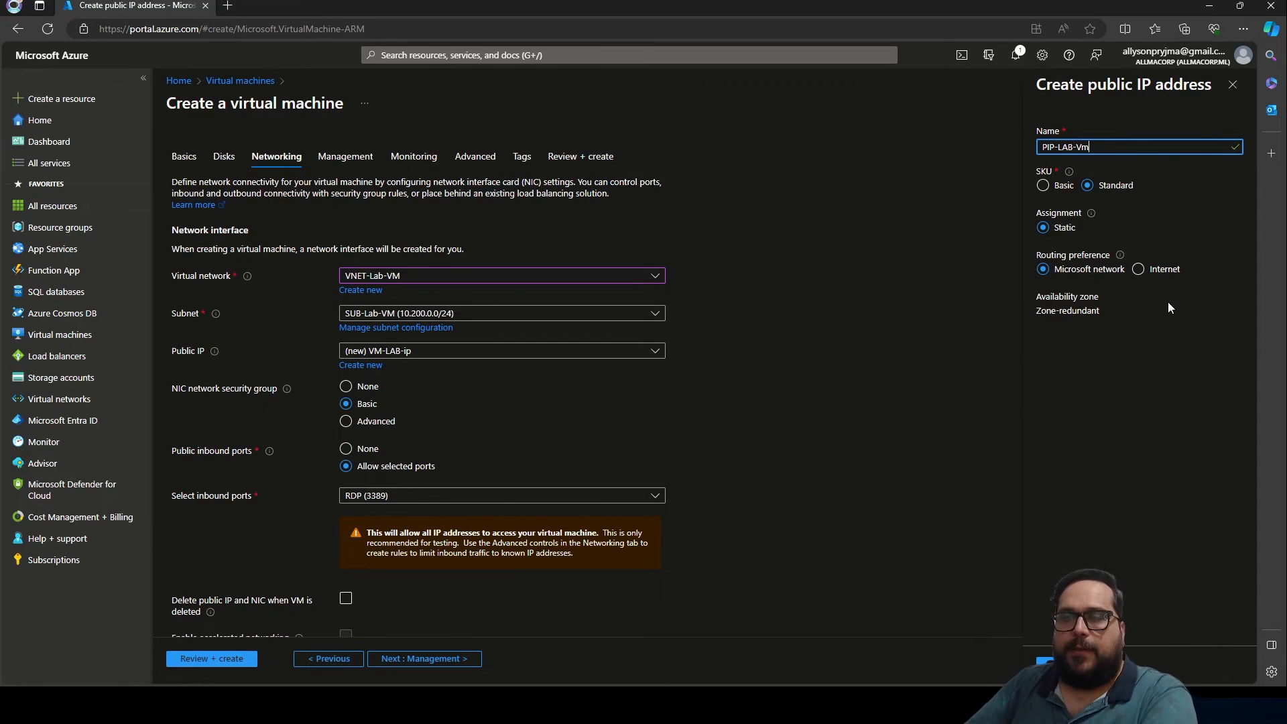
pyautogui.click(1052, 662)
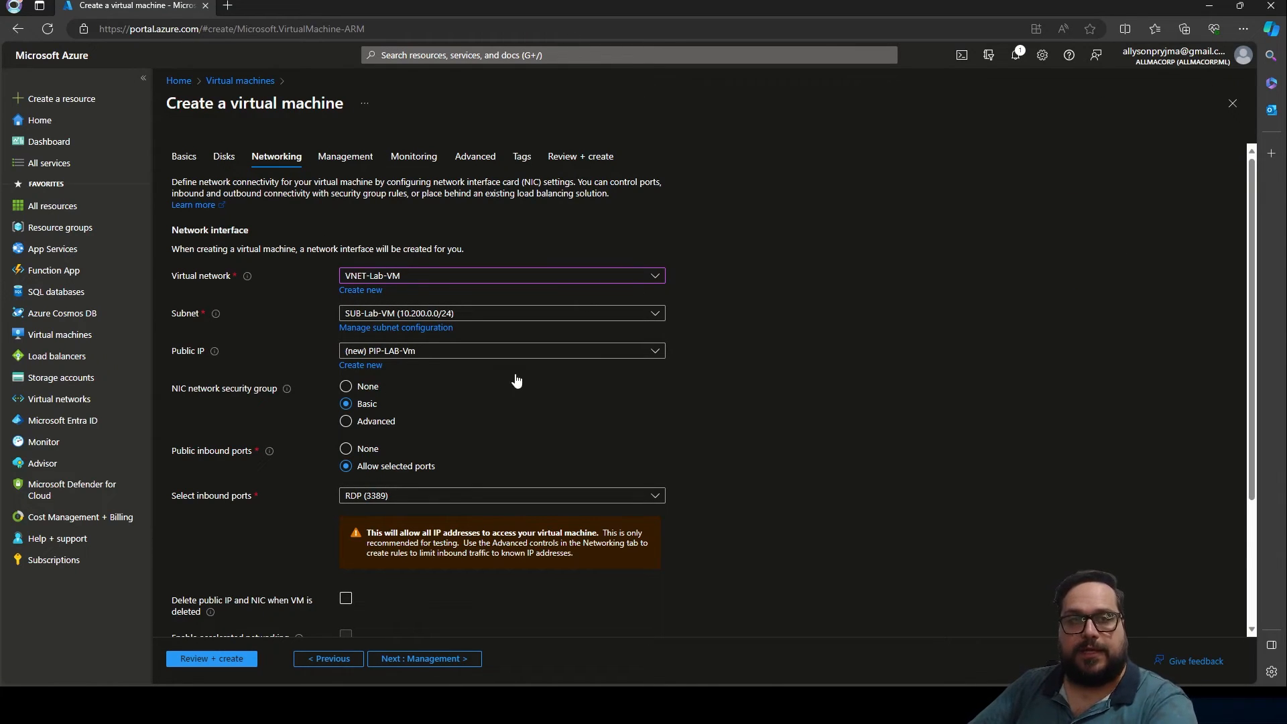
# Step: Try setting the NIC network security group to None, and return it to Basic
pyautogui.scroll(-3, 402, 396)
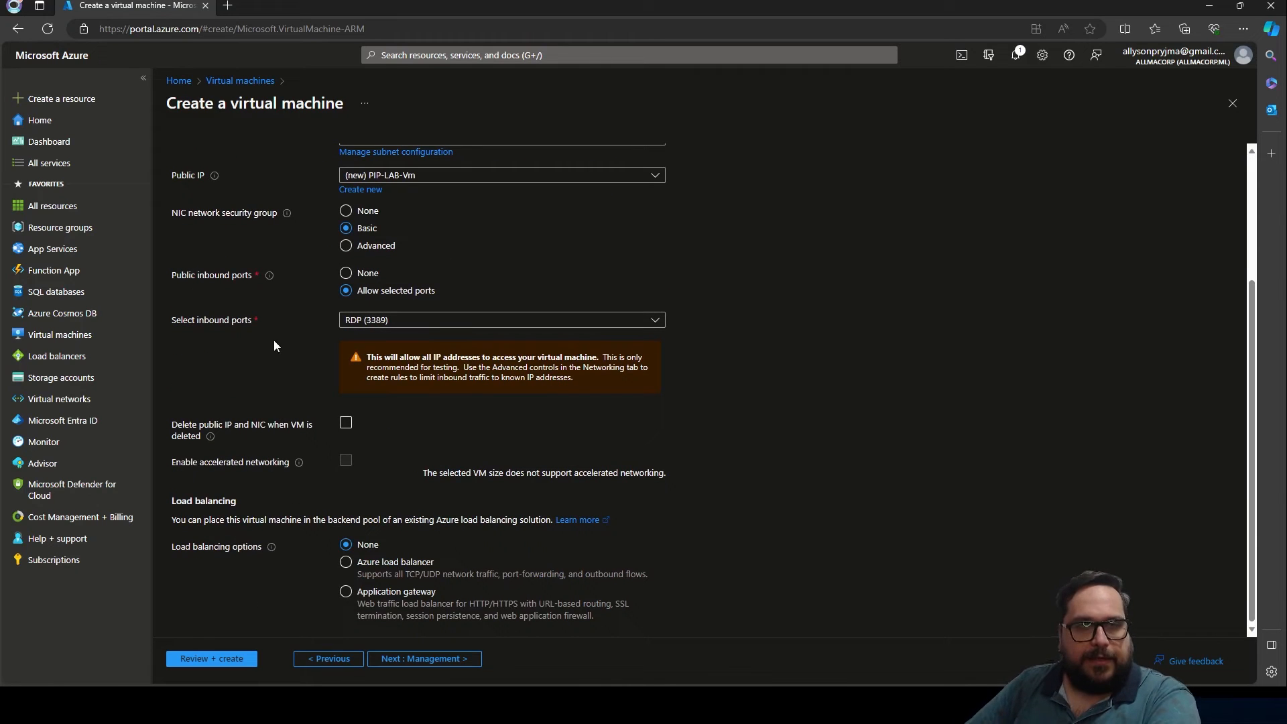
pyautogui.scroll(1, 307, 232)
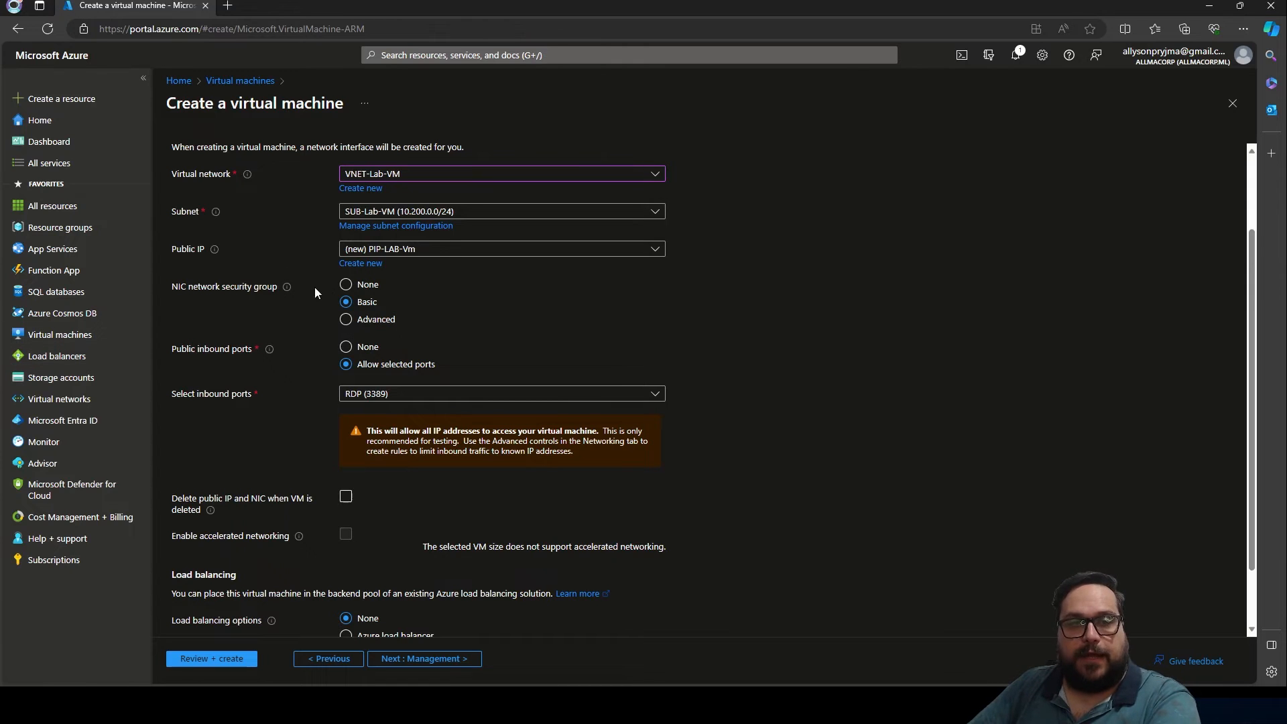
pyautogui.click(345, 284)
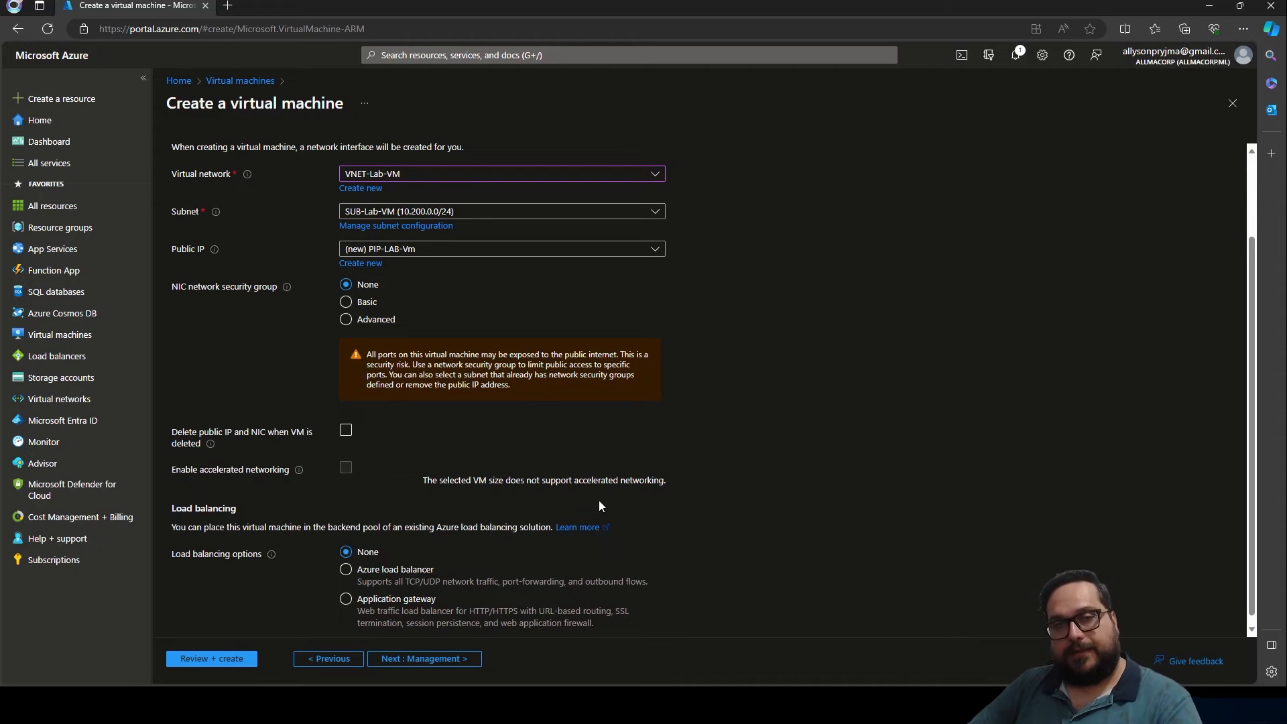
pyautogui.click(346, 302)
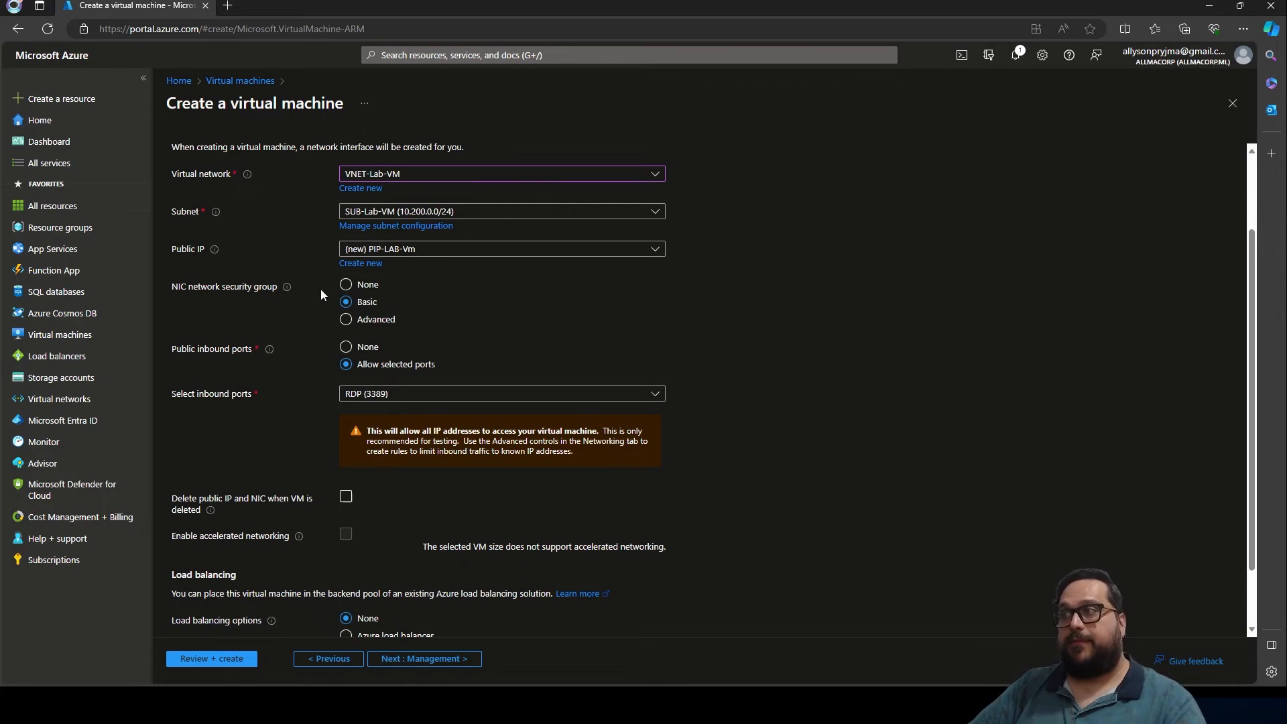
# Step: Set the NIC network security group to Advanced and check which network security groups can be selected
pyautogui.click(346, 320)
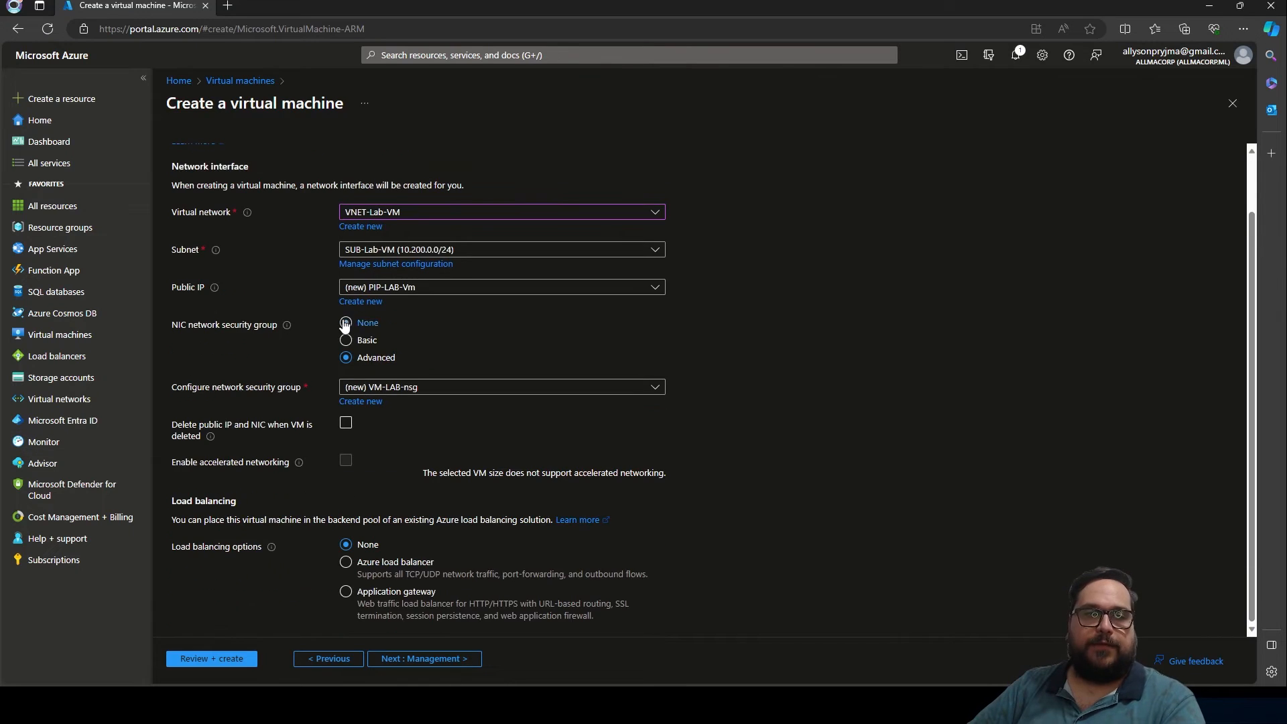
pyautogui.click(402, 388)
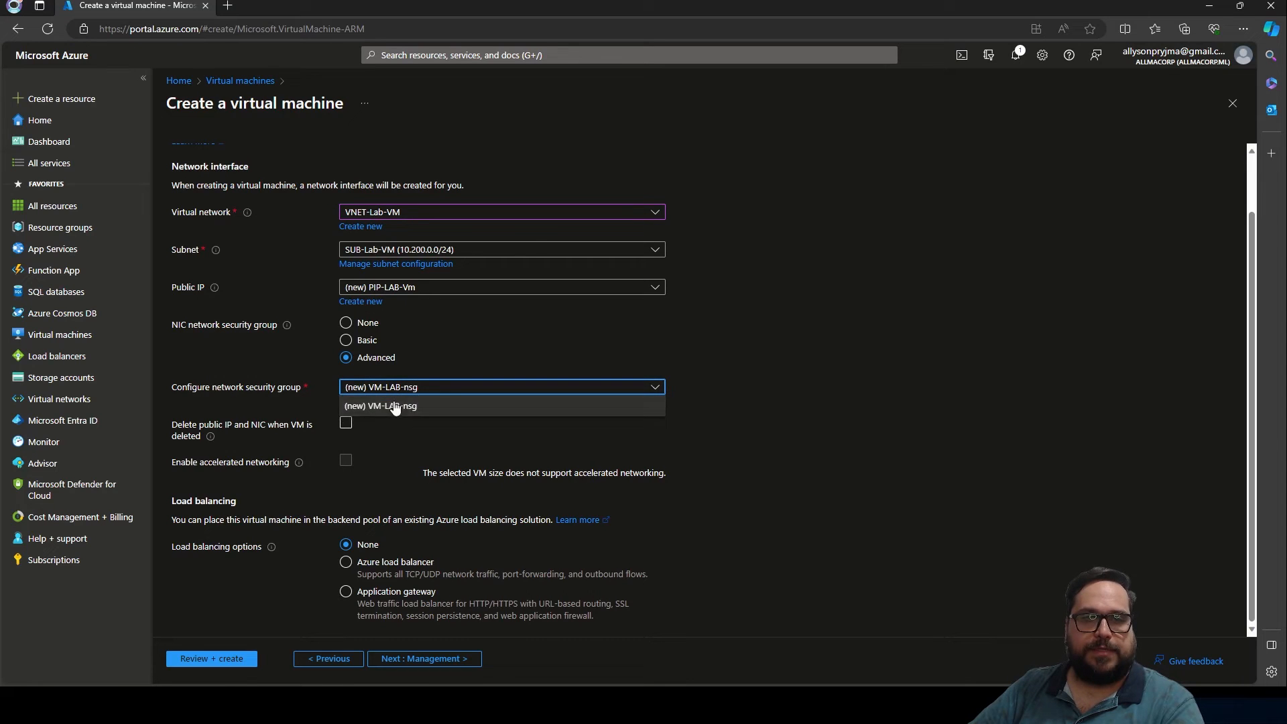
pyautogui.click(448, 402)
pyautogui.click(400, 426)
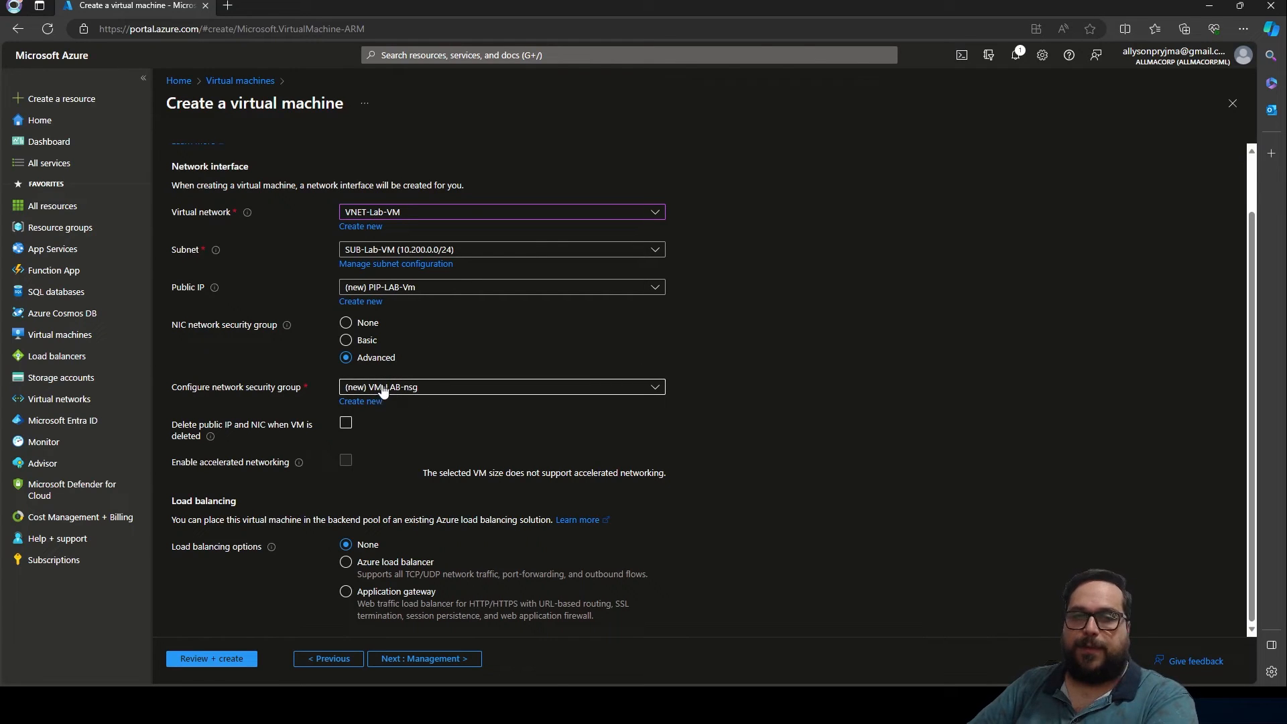
# Step: Create a new network security group named NSG-LAB-VM, keeping the default inbound RDP rule
pyautogui.click(365, 403)
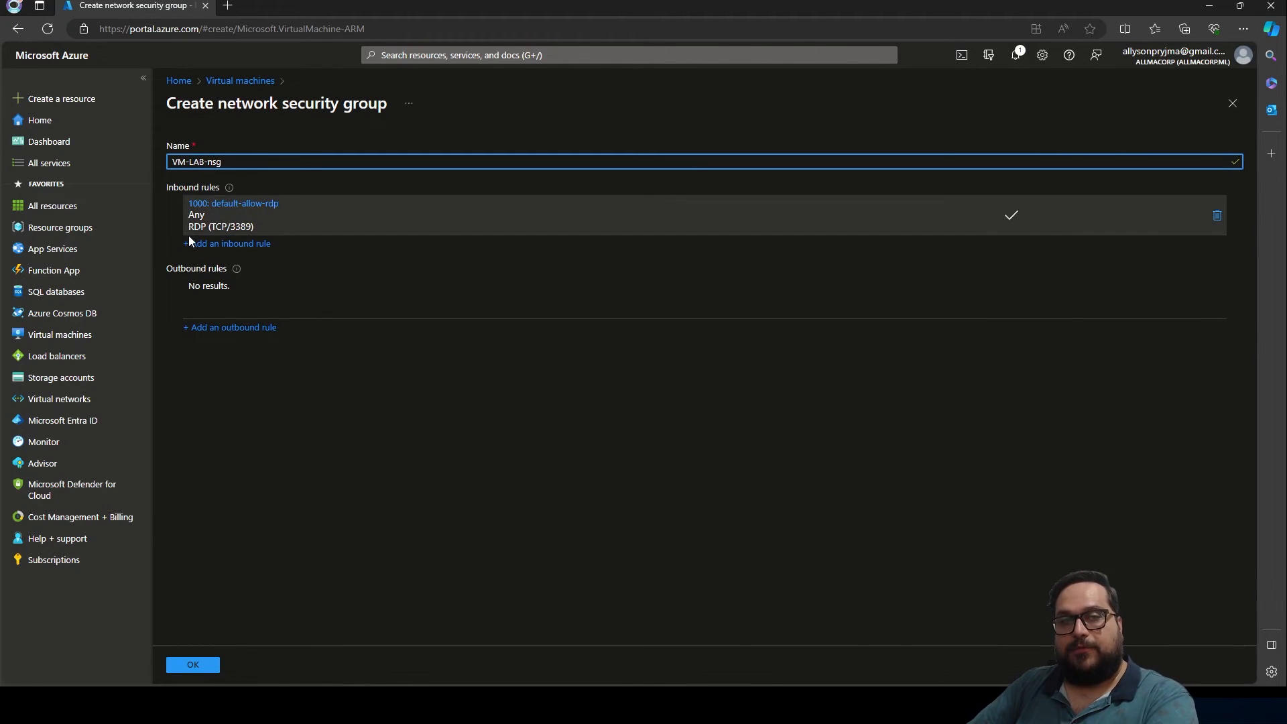
pyautogui.moveTo(204, 161); pyautogui.dragTo(271, 161)
pyautogui.press('BackSpace')
pyautogui.write('NSG')
pyautogui.press('Delete')
pyautogui.press('Delete')
pyautogui.click(294, 161)
pyautogui.write('-VM')
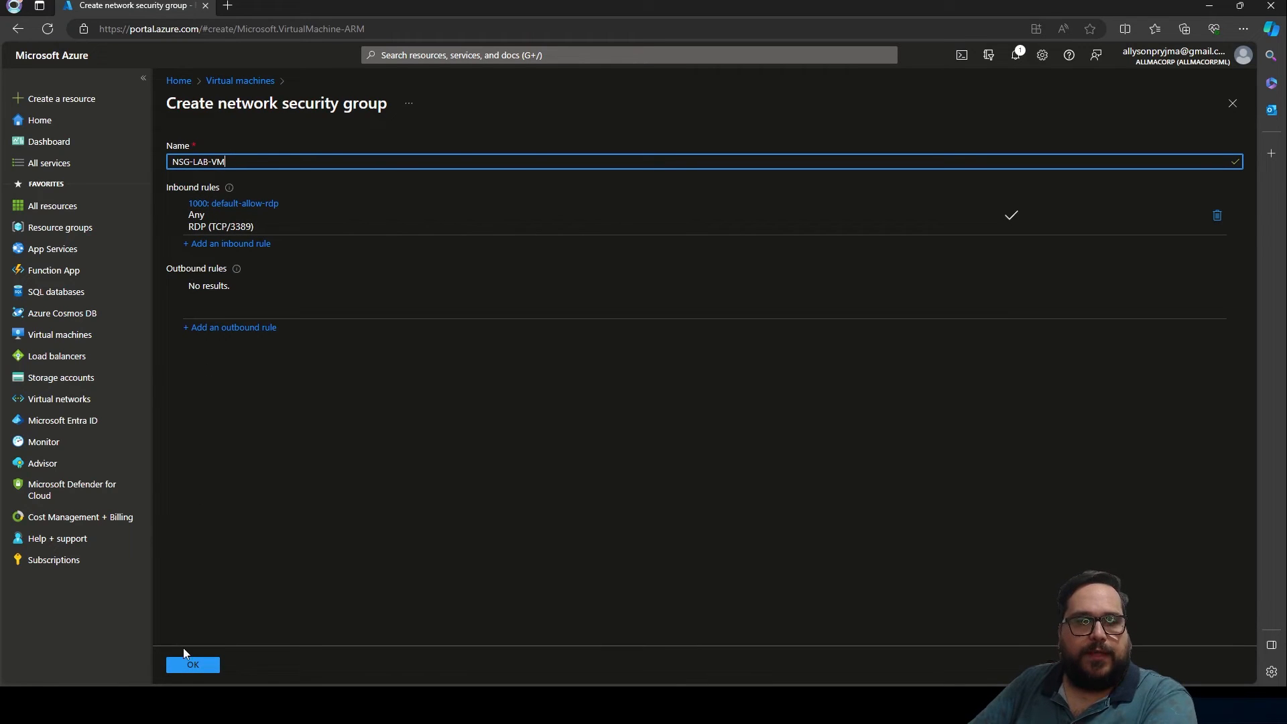
pyautogui.click(191, 665)
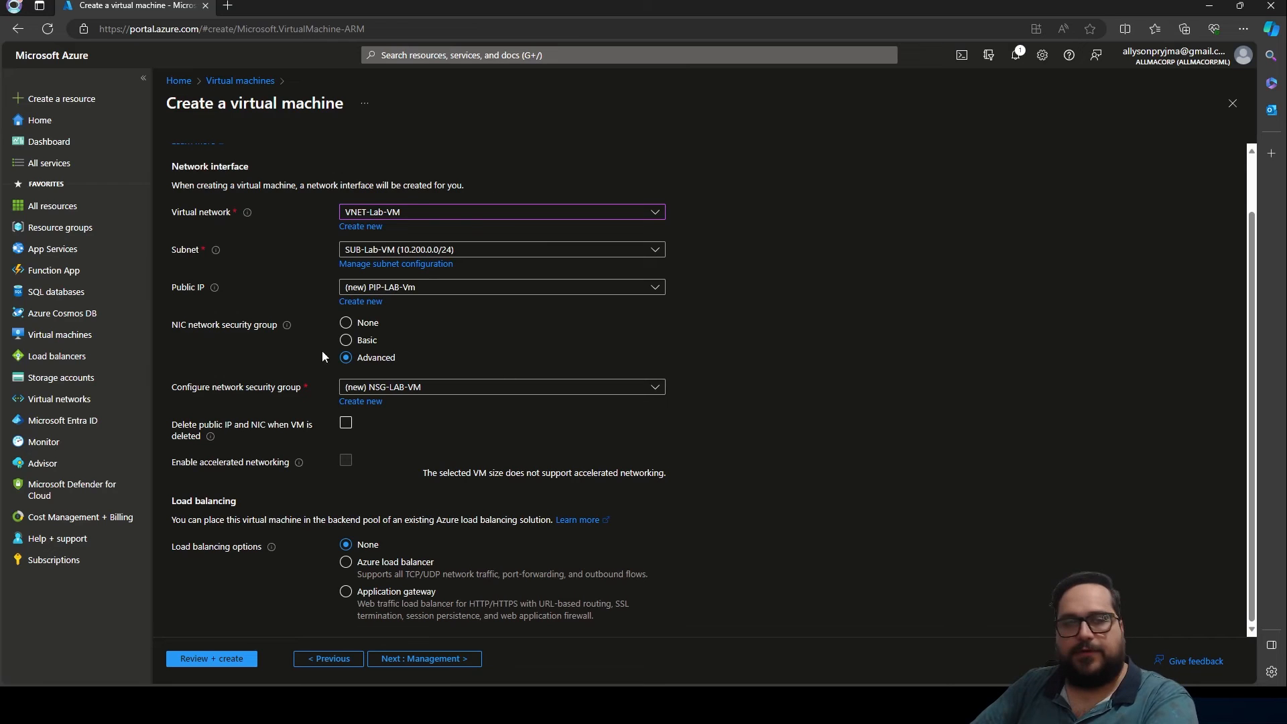
# Step: Enable deletion of the public IP and NIC together with the VM, and proceed to the management settings
pyautogui.click(346, 422)
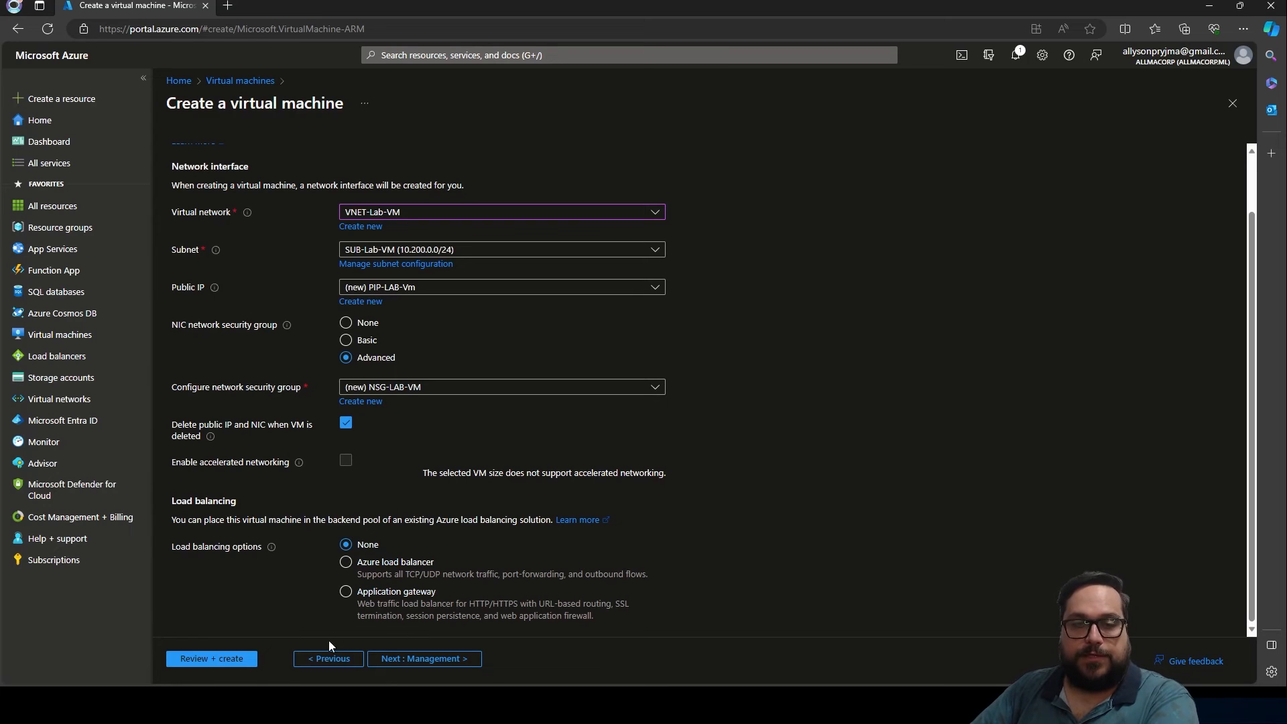
pyautogui.click(423, 659)
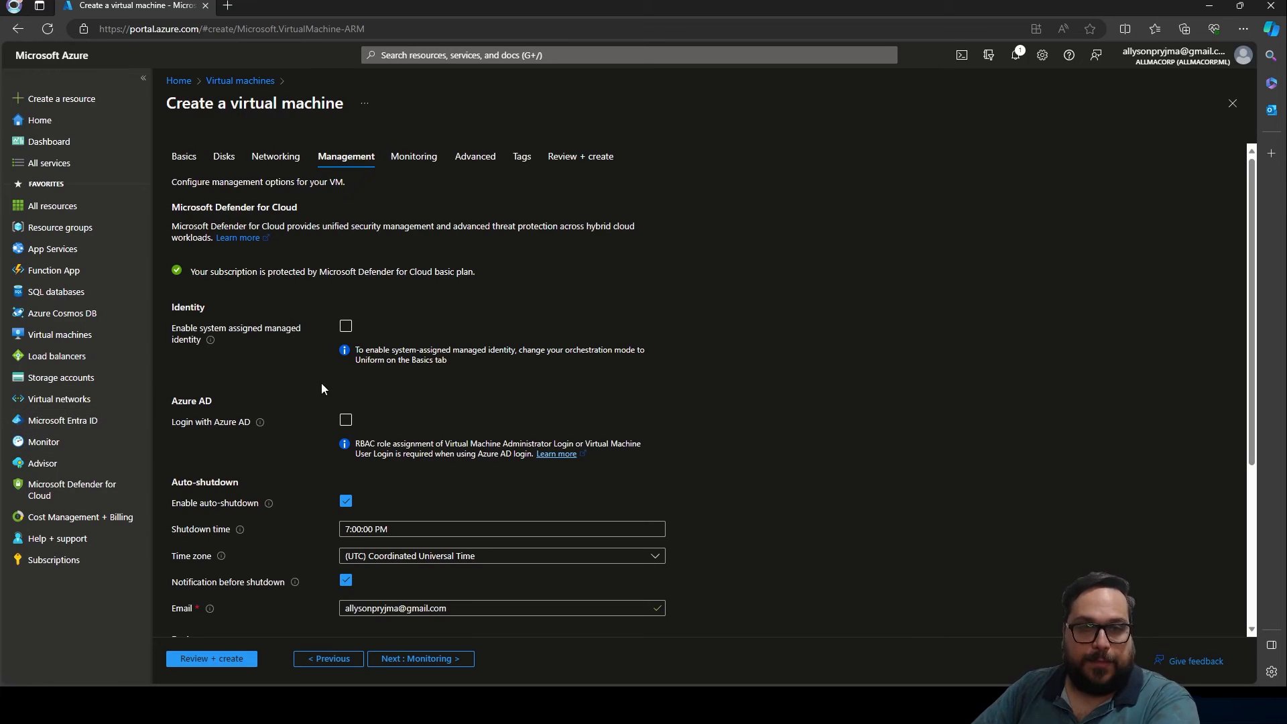
# Step: Review the auto-shutdown settings and their time zone choices, keeping (UTC) Coordinated Universal Time
pyautogui.scroll(-2, 315, 526)
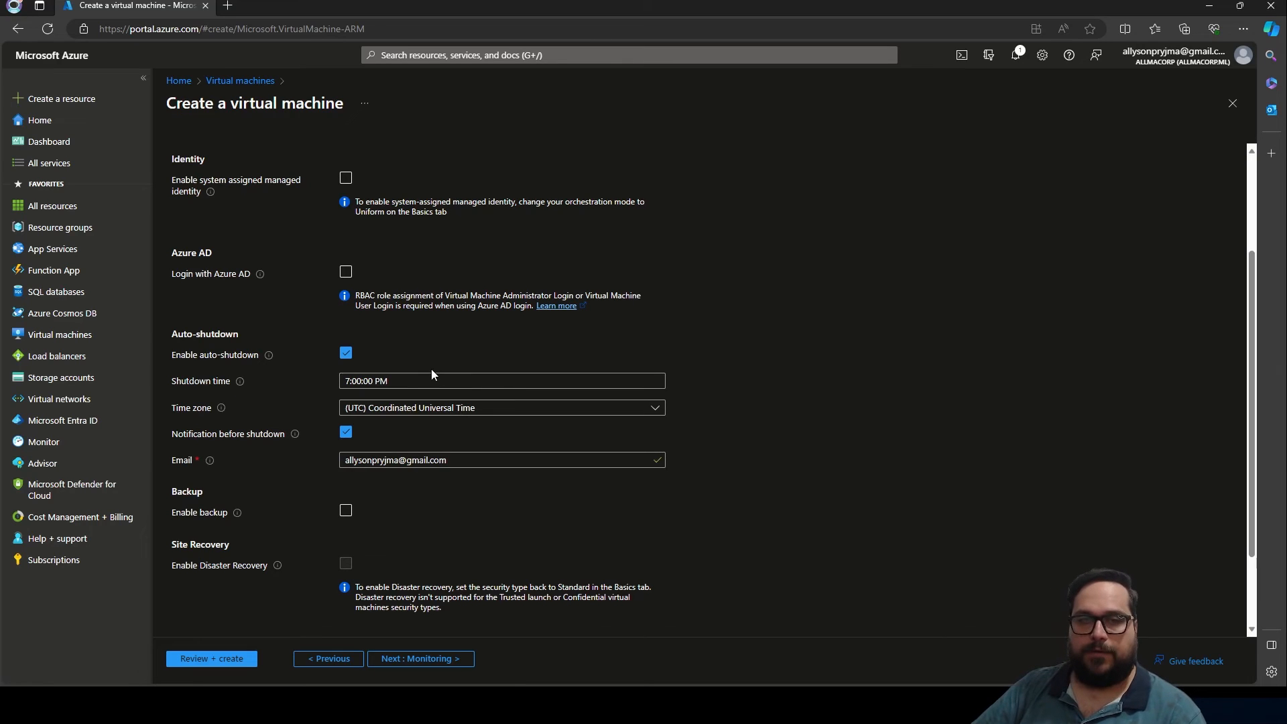
pyautogui.click(502, 411)
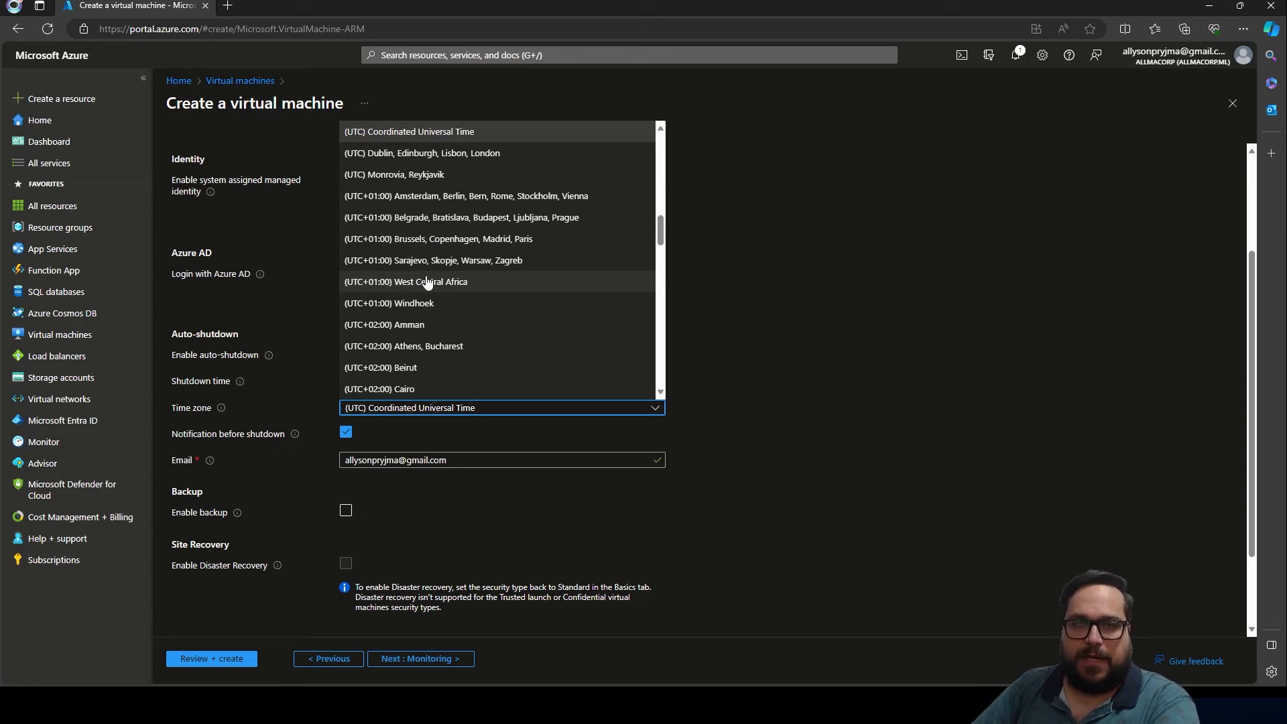
pyautogui.click(386, 434)
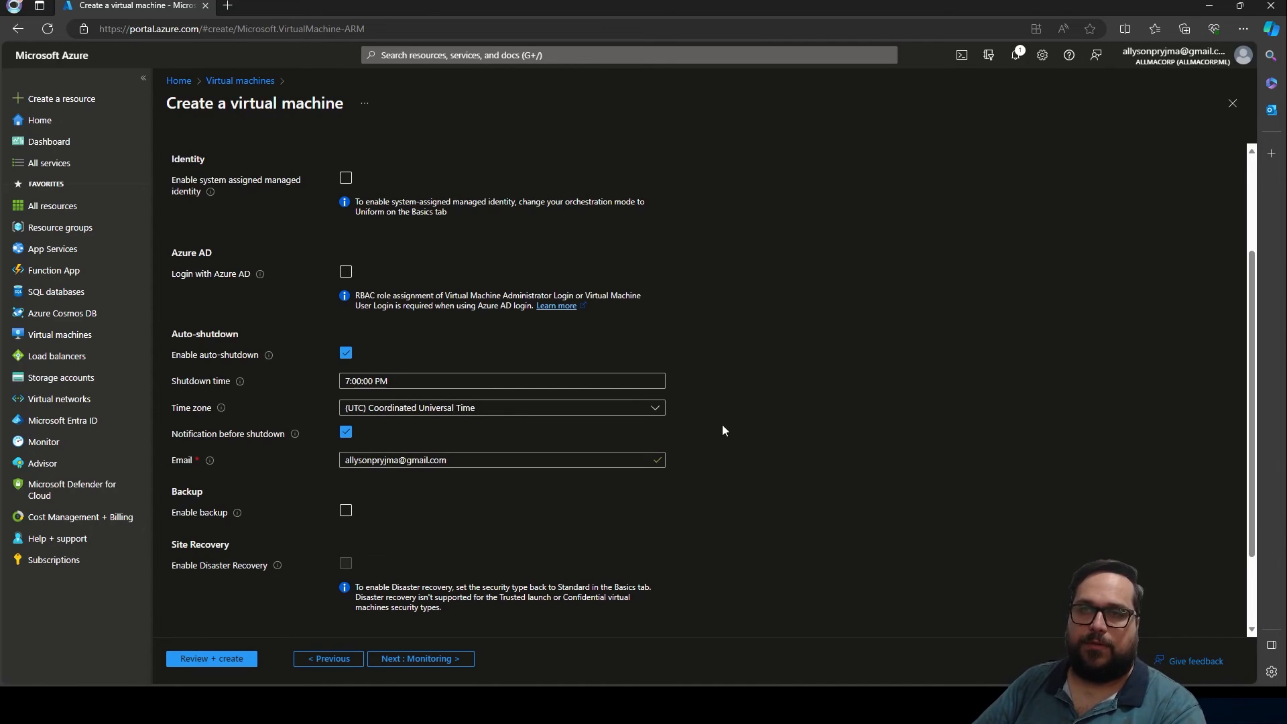
pyautogui.scroll(2, 801, 427)
pyautogui.scroll(-2, 801, 426)
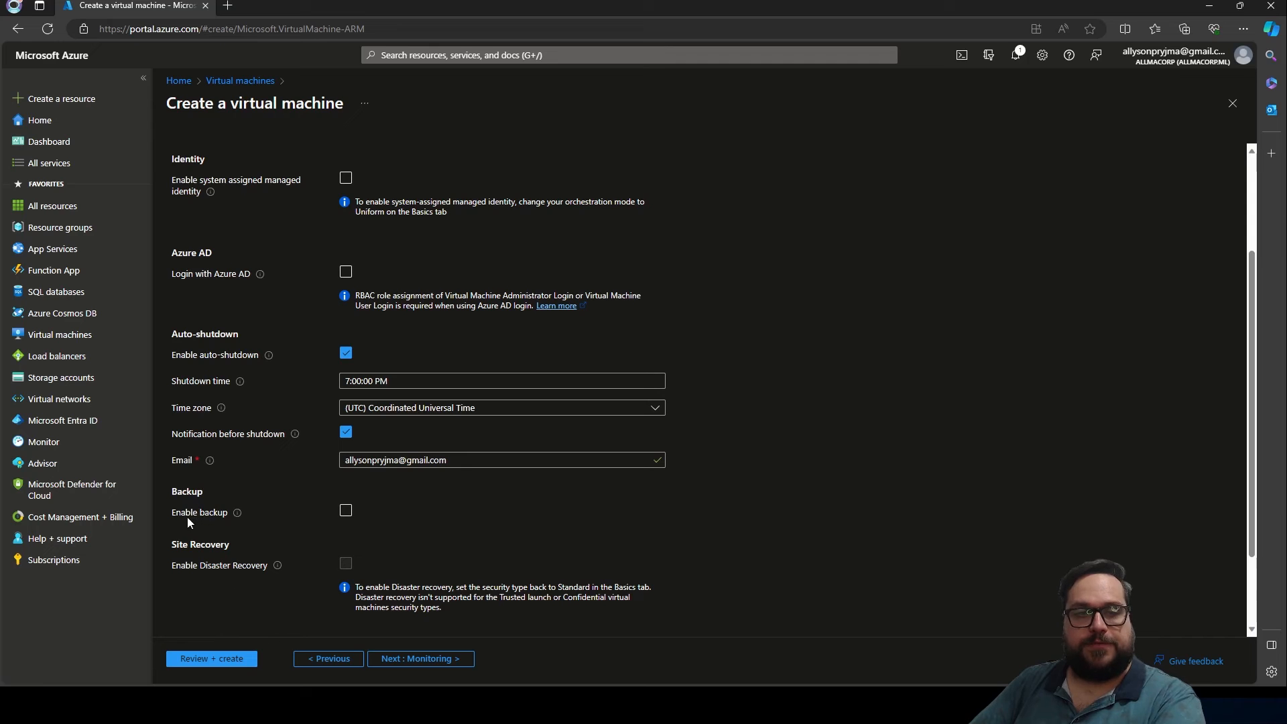
# Step: Try enabling backup, turn it off again, and review the patch orchestration options, keeping Automatic by OS (Windows Automatic Updates)
pyautogui.click(346, 511)
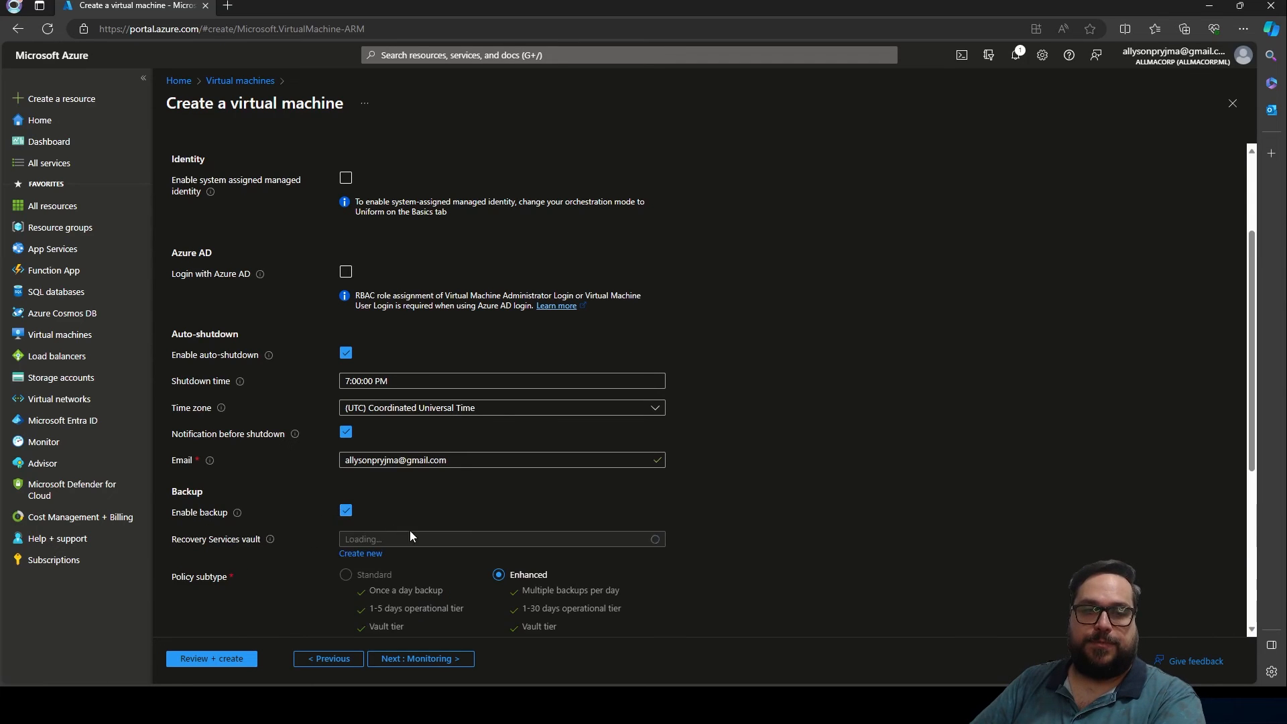
pyautogui.scroll(-5, 418, 492)
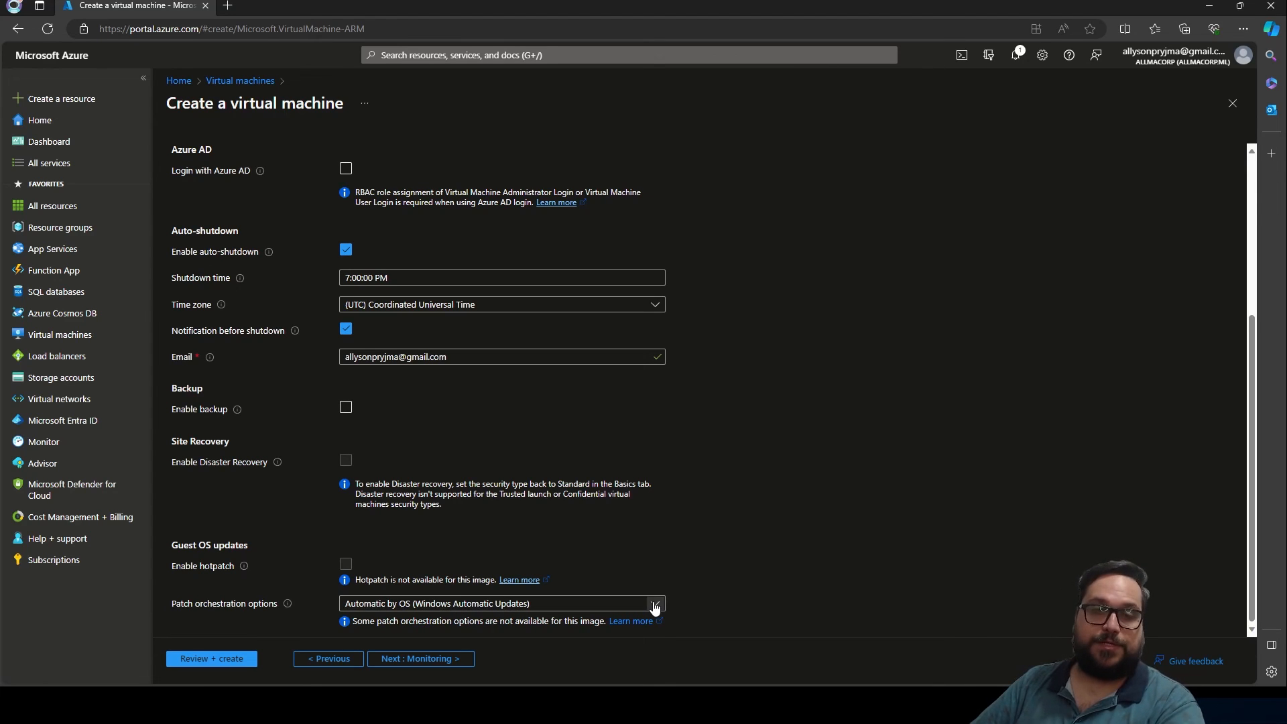
pyautogui.click(655, 605)
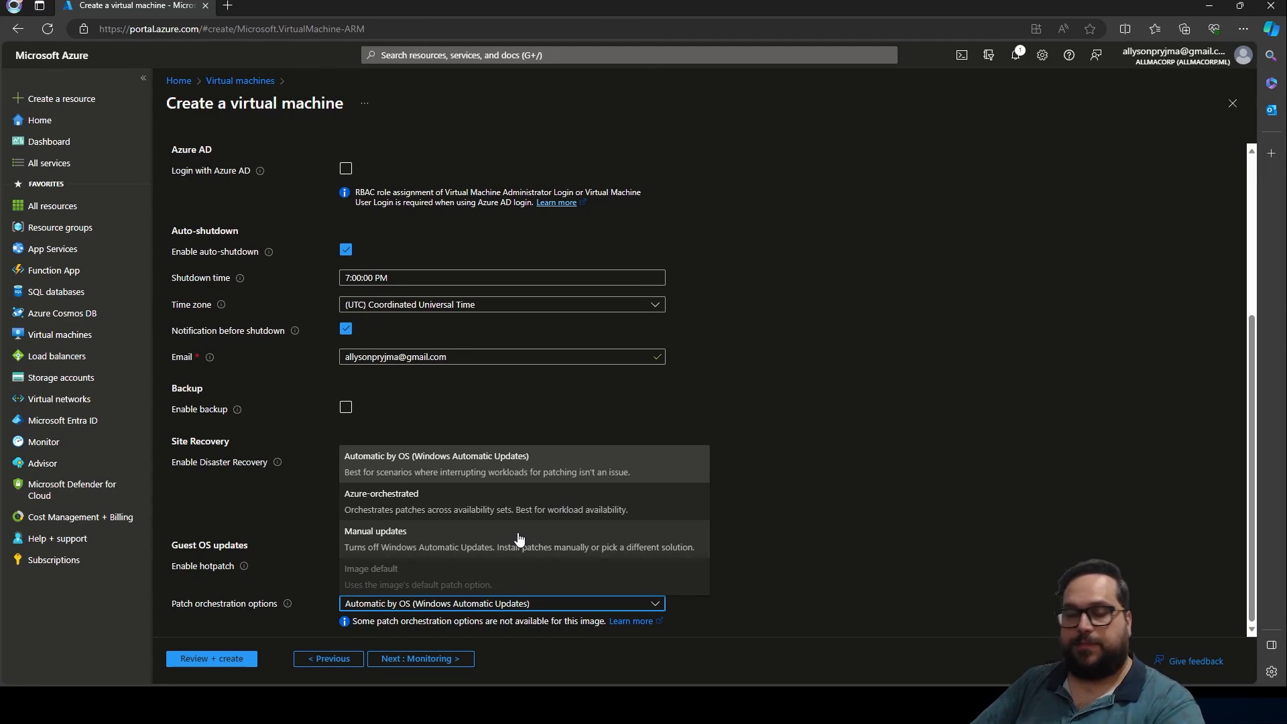
pyautogui.click(774, 573)
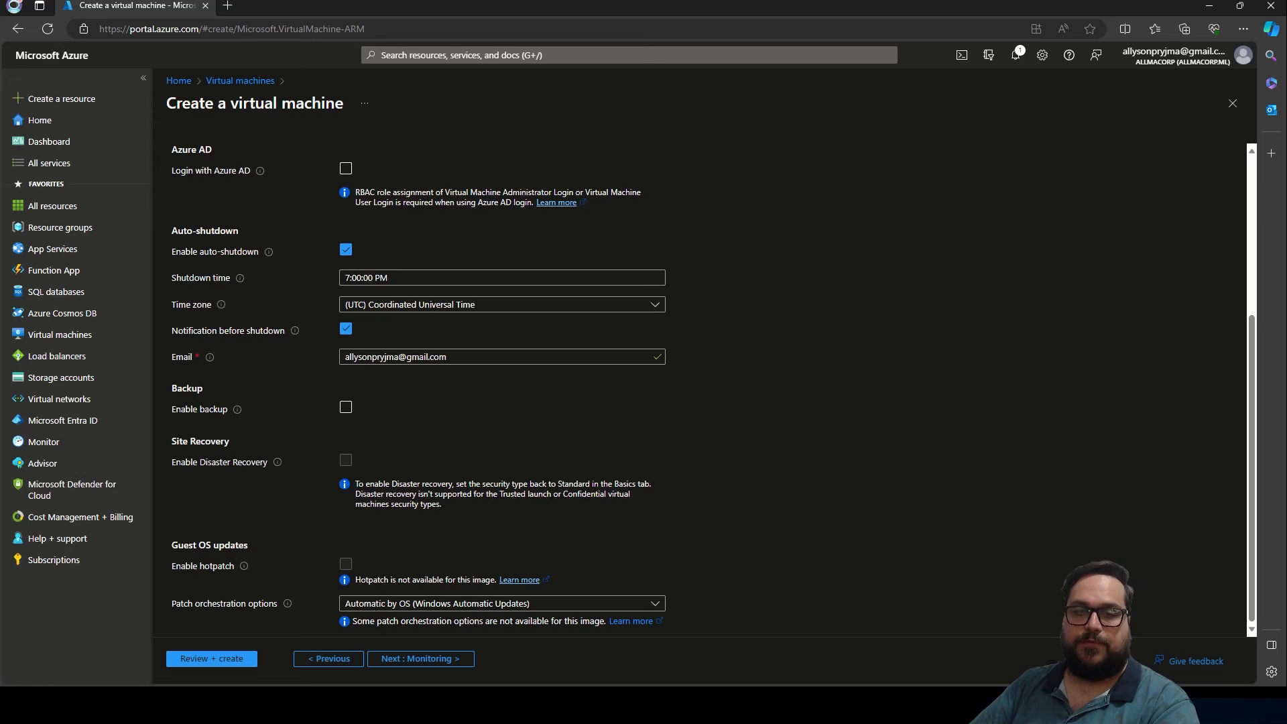
# Step: In the monitoring settings, review the recommended alert rules without enabling them, and disable boot diagnostics
pyautogui.click(417, 658)
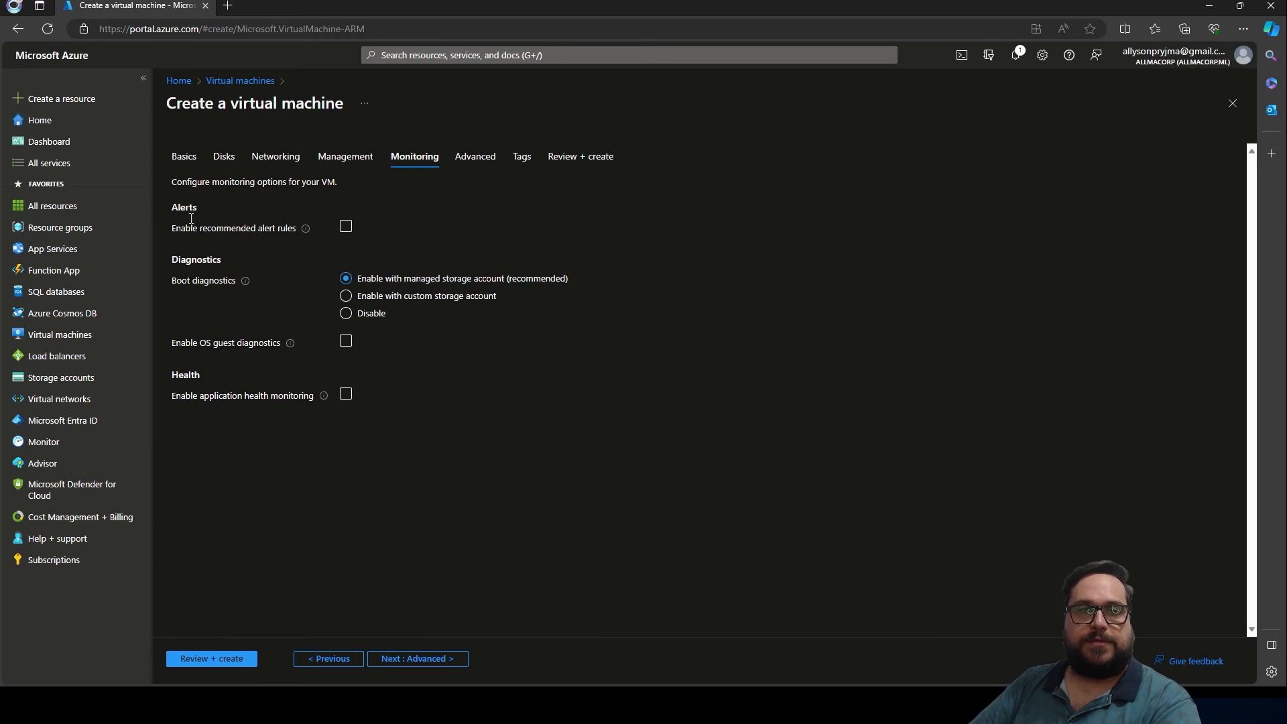
pyautogui.click(346, 226)
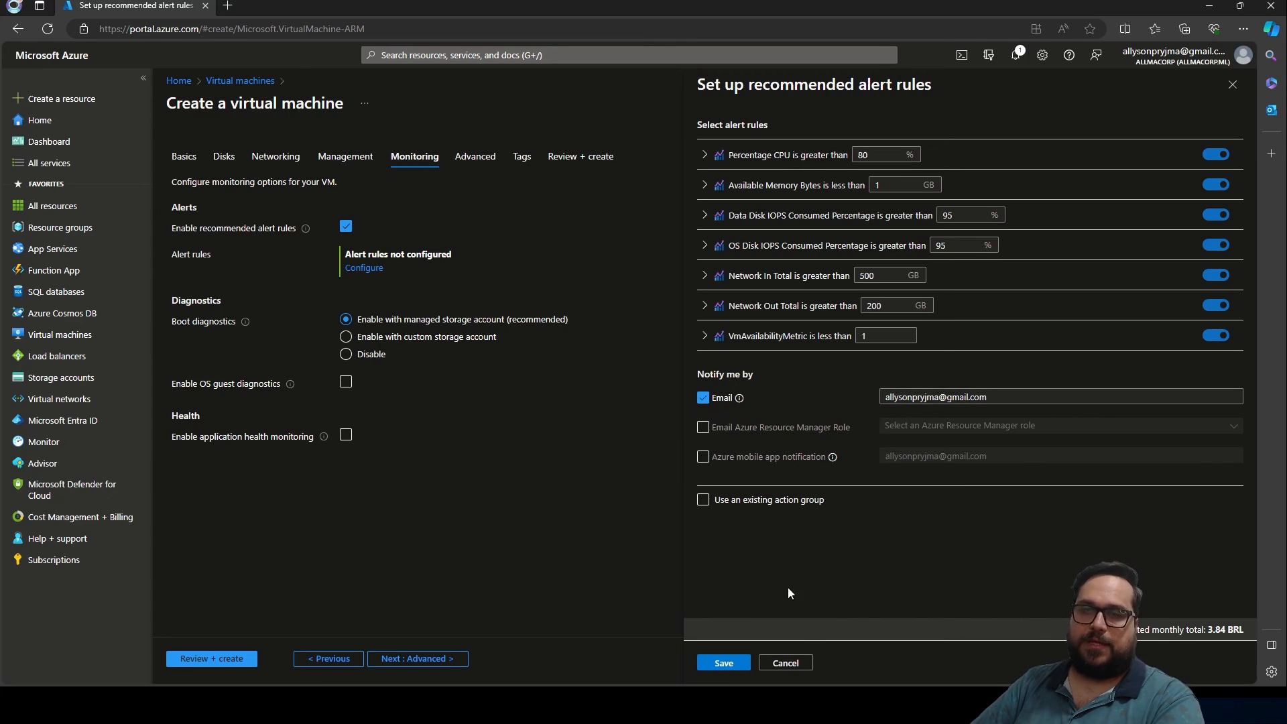
pyautogui.click(785, 663)
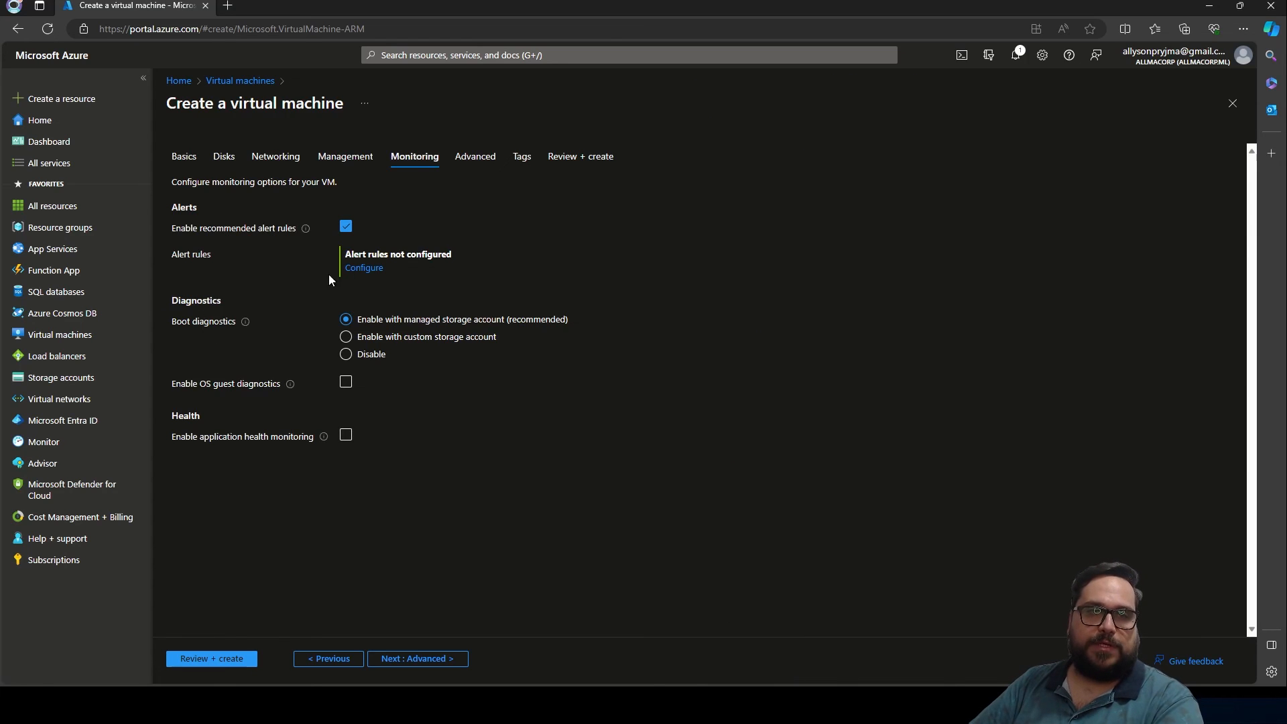
pyautogui.click(345, 226)
pyautogui.moveTo(307, 236)
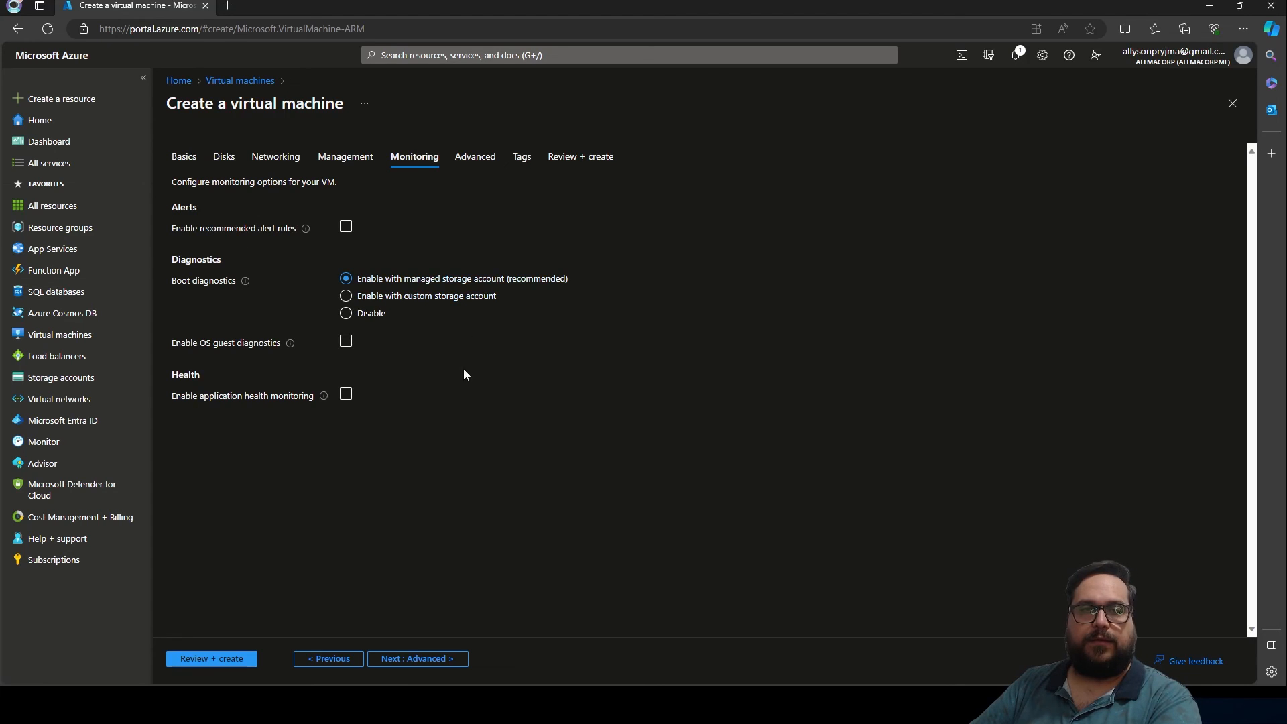
pyautogui.click(346, 394)
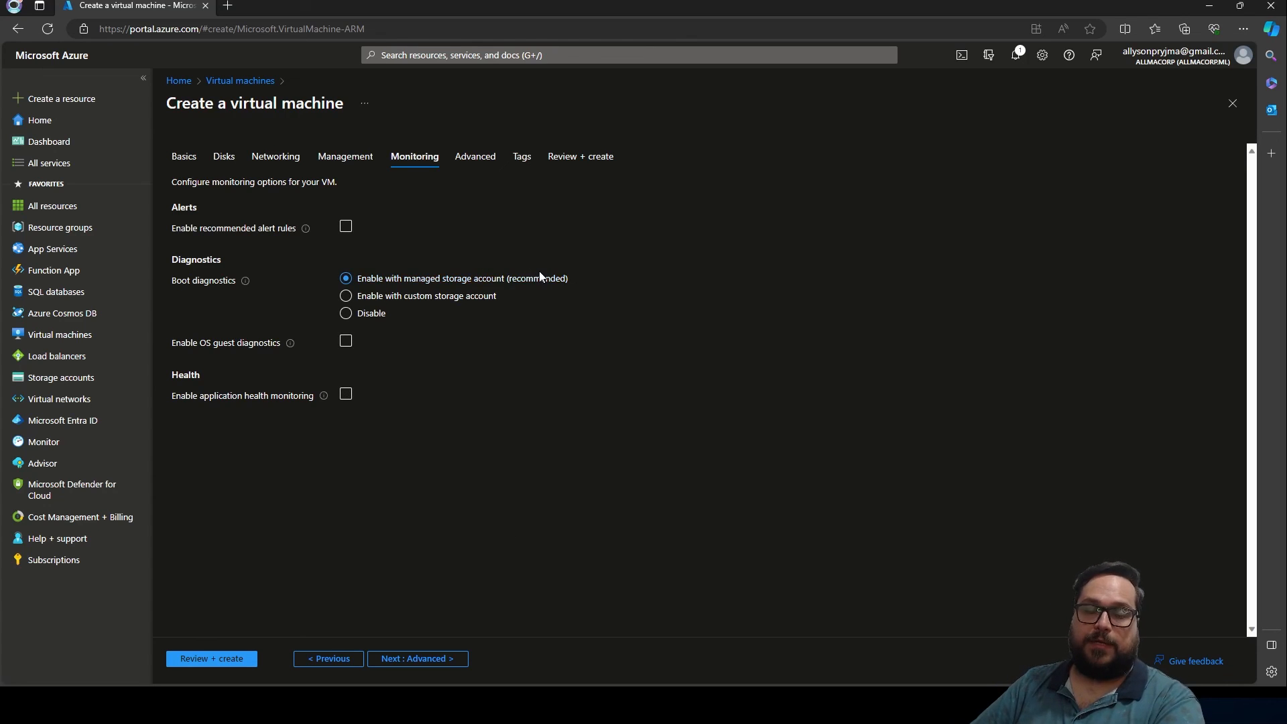
pyautogui.click(346, 315)
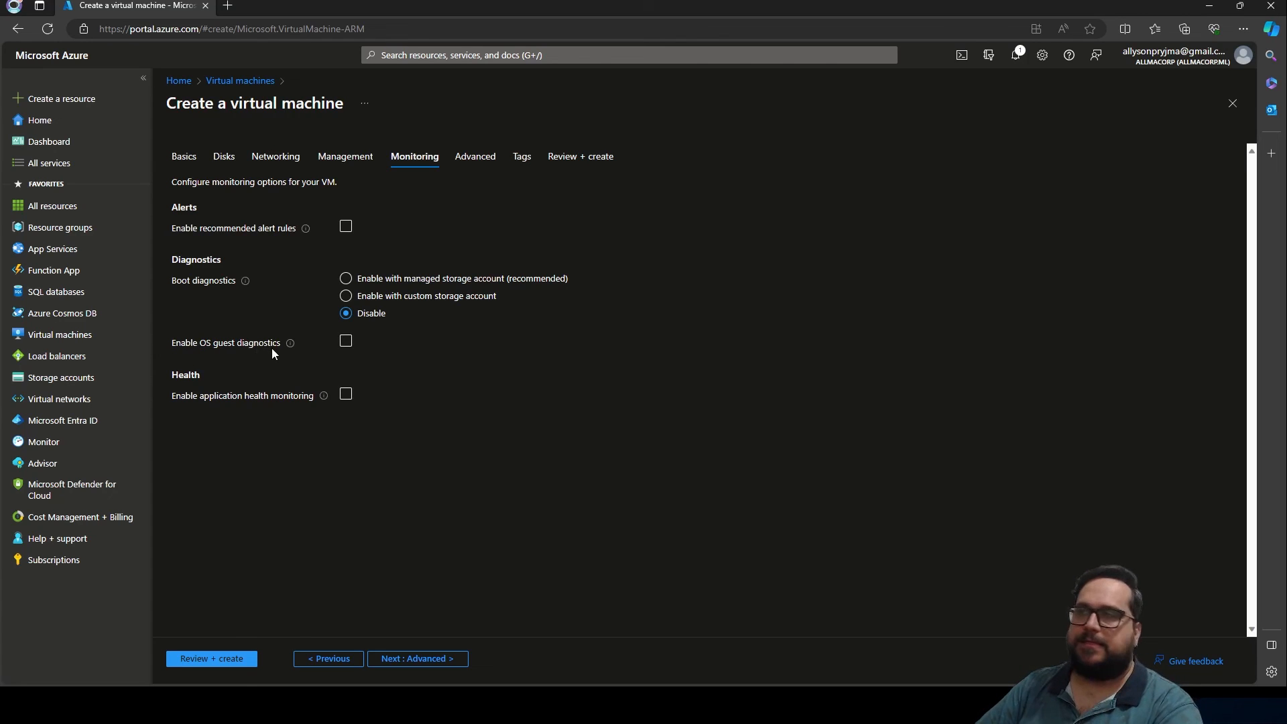
# Step: Try enabling OS guest diagnostics, check the diagnostics storage account choices, and turn the option off again
pyautogui.moveTo(295, 354)
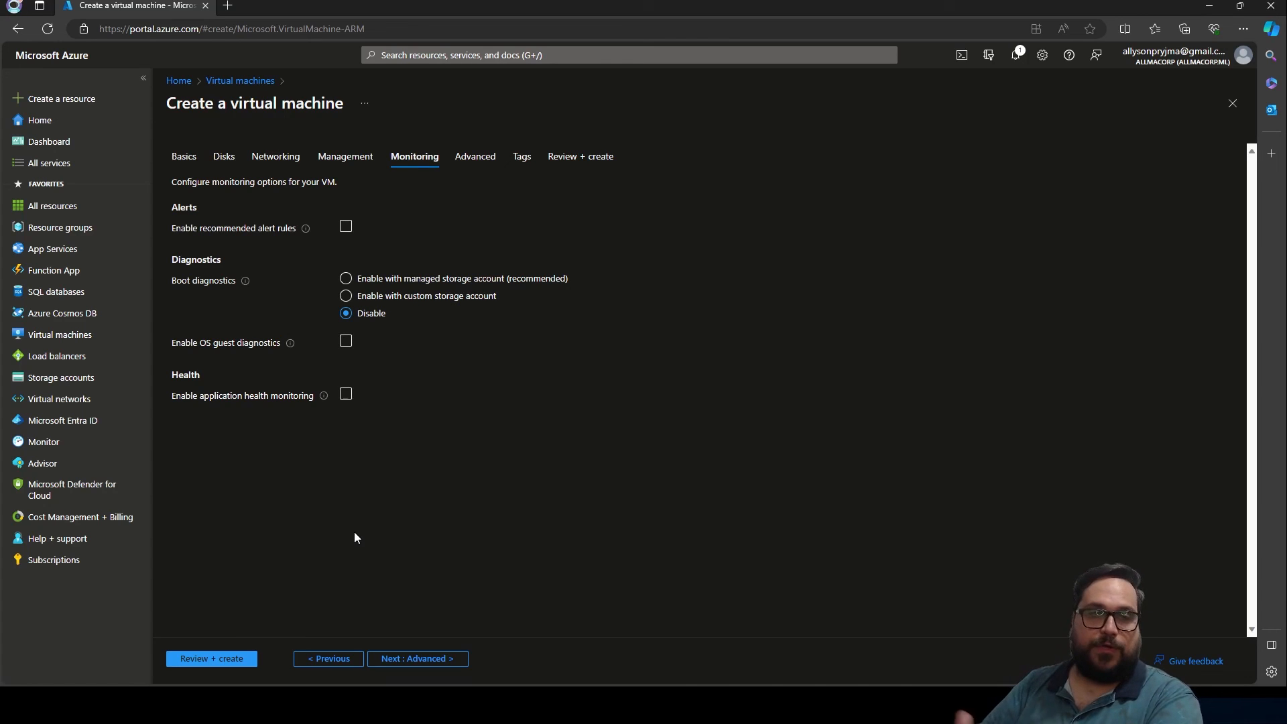
pyautogui.click(346, 347)
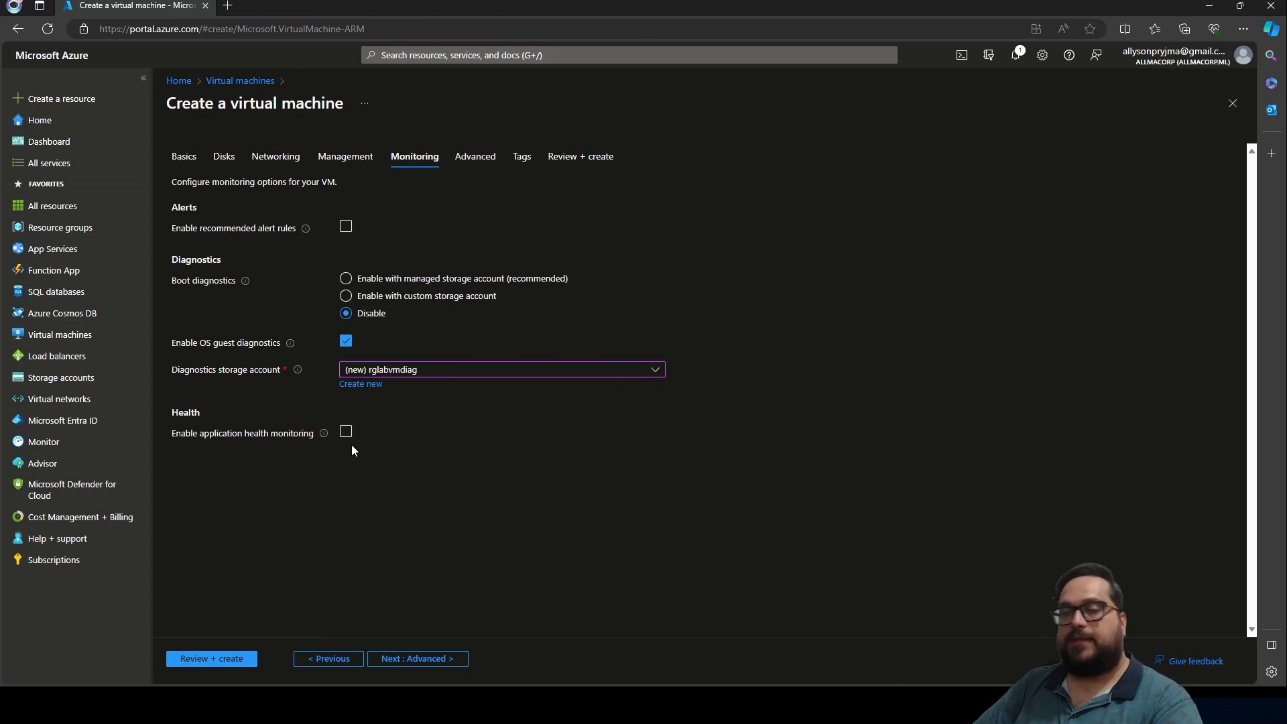
pyautogui.click(458, 369)
pyautogui.click(405, 385)
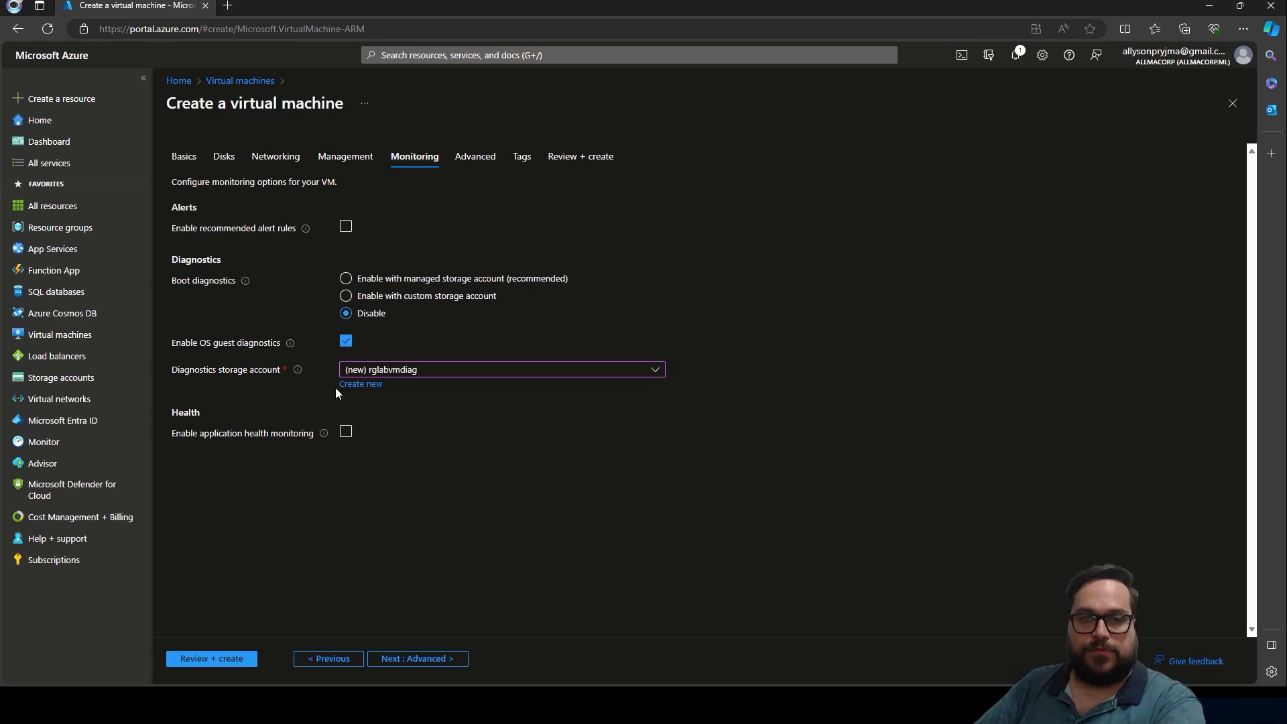
pyautogui.click(347, 340)
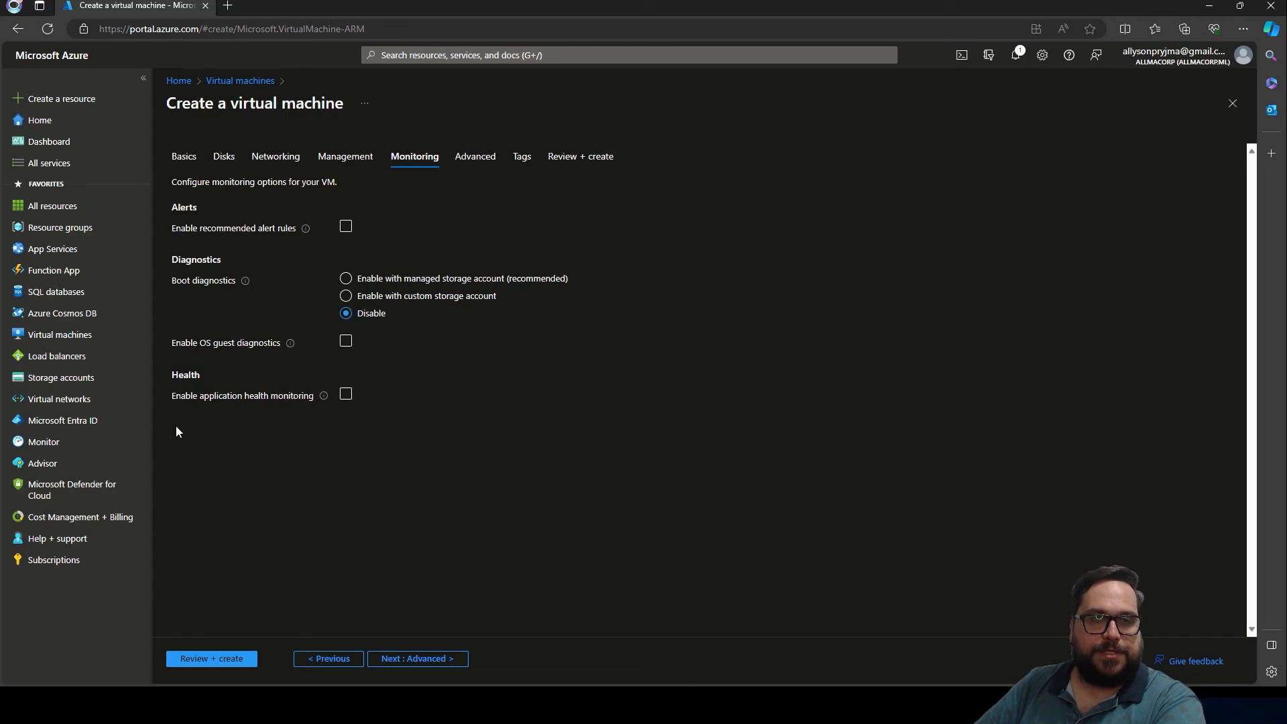
# Step: Try enabling application health monitoring, review its protocol choices, and turn it off again without saving a configuration
pyautogui.click(346, 395)
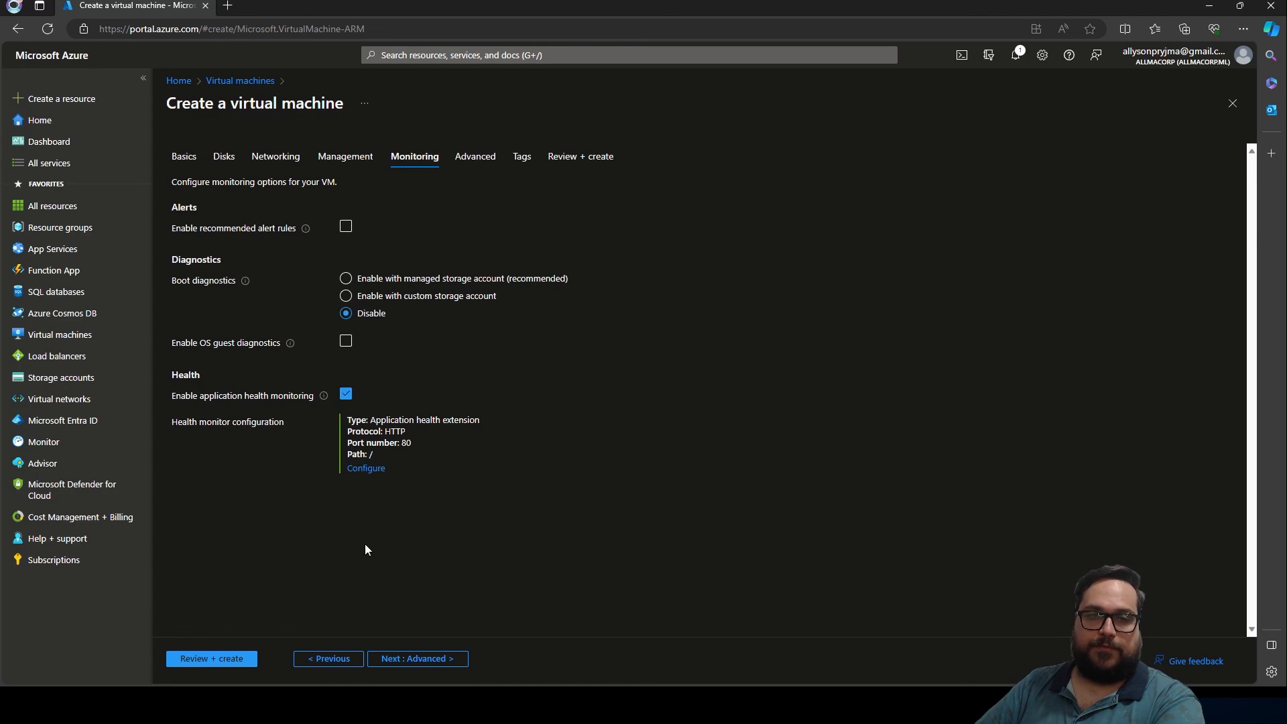
pyautogui.click(379, 469)
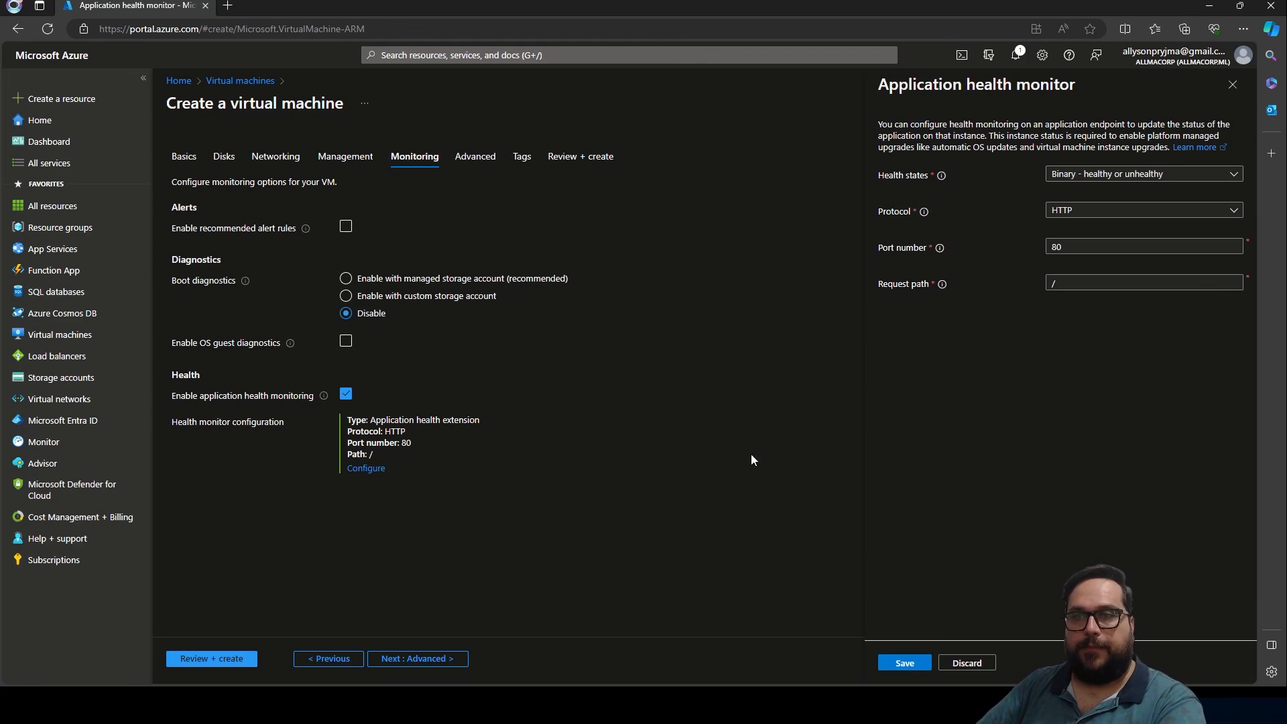
pyautogui.click(1072, 211)
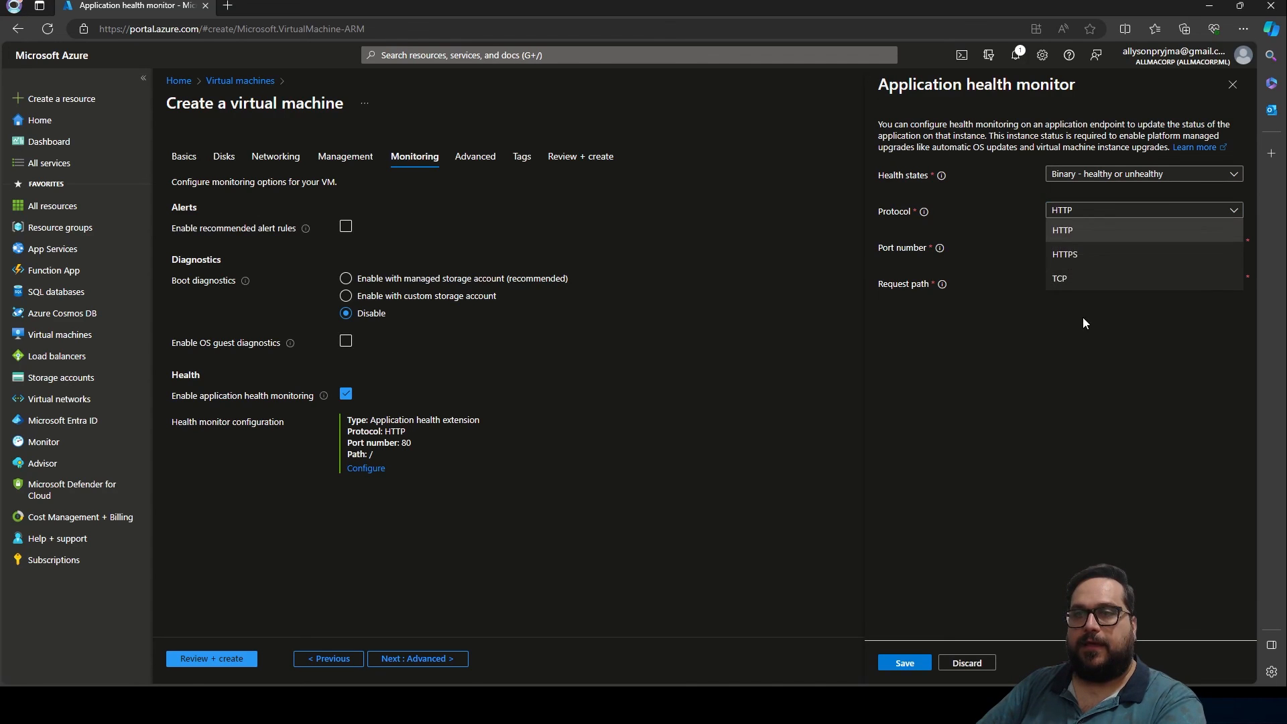
pyautogui.click(989, 342)
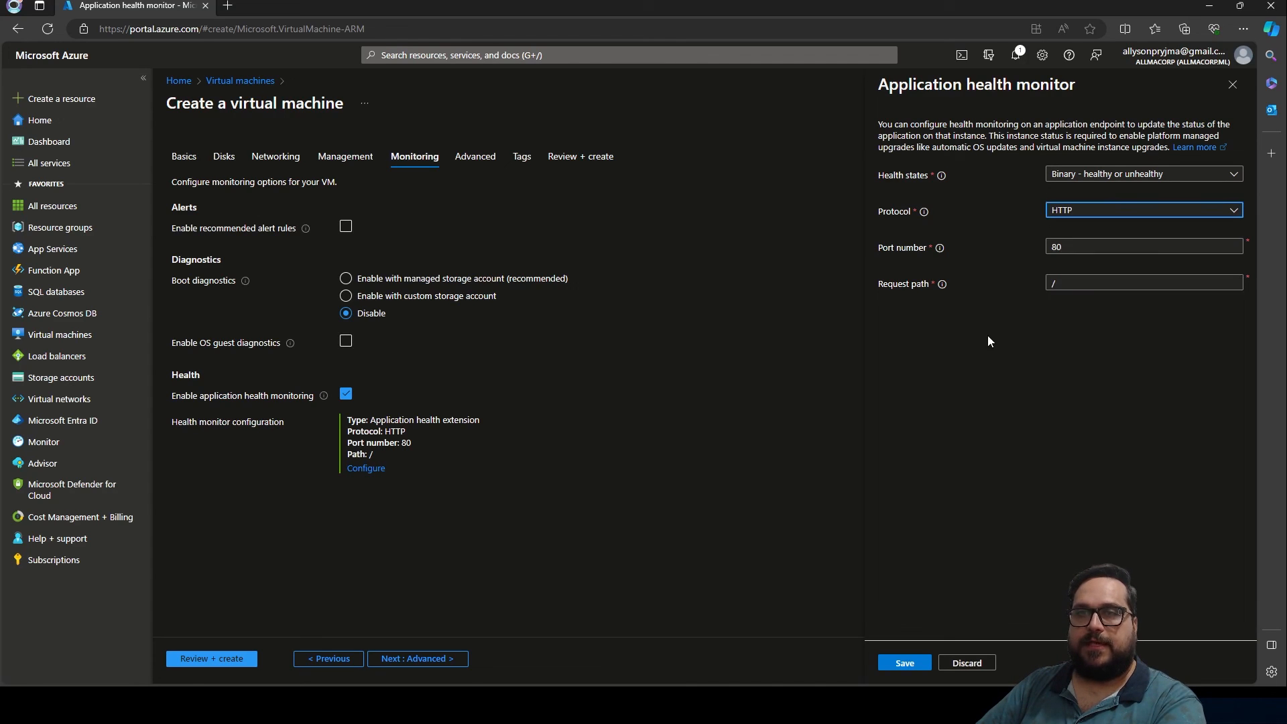
pyautogui.click(1232, 86)
pyautogui.click(346, 394)
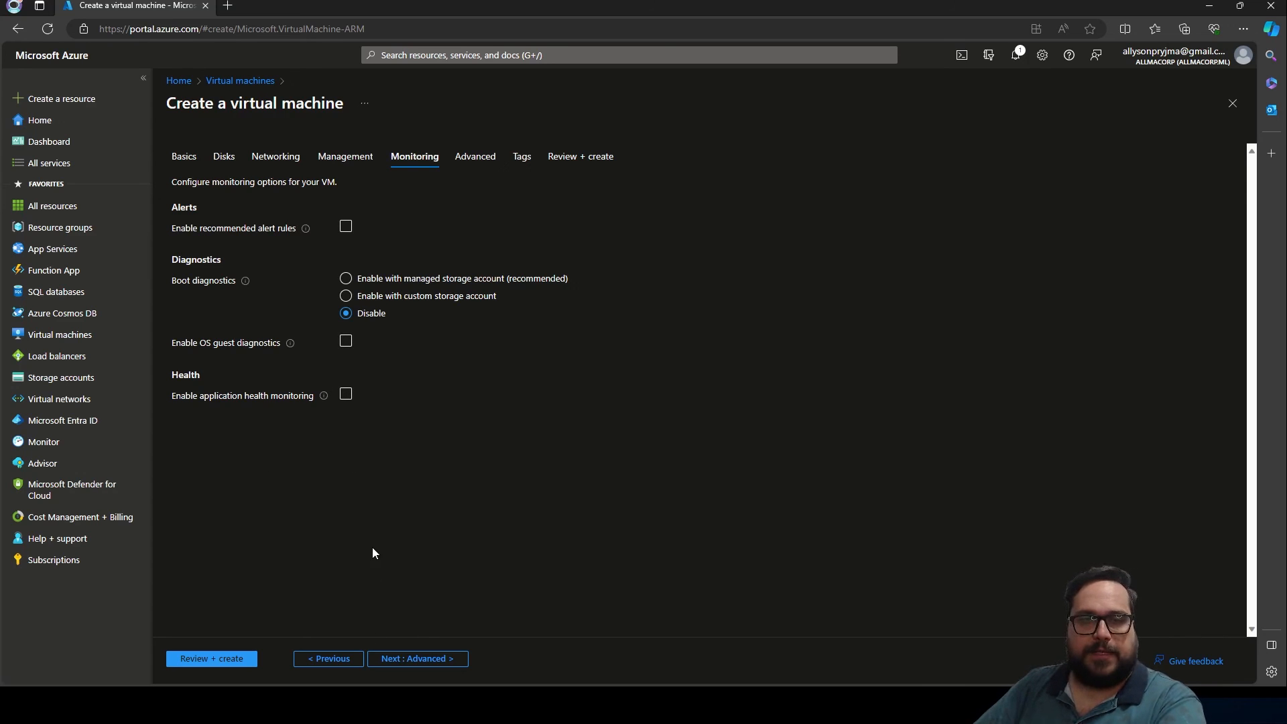
# Step: Review the advanced settings, from extensions and custom data to the host, capacity reservation and proximity placement groups
pyautogui.click(425, 664)
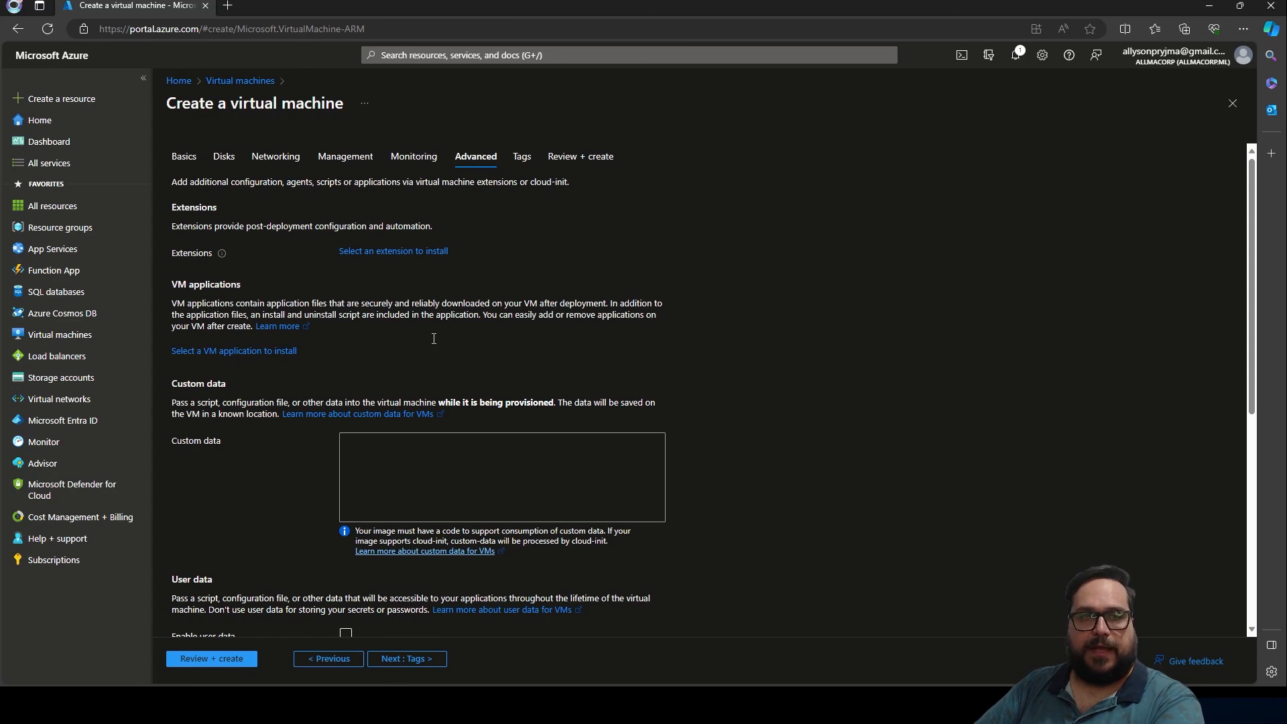
pyautogui.click(368, 451)
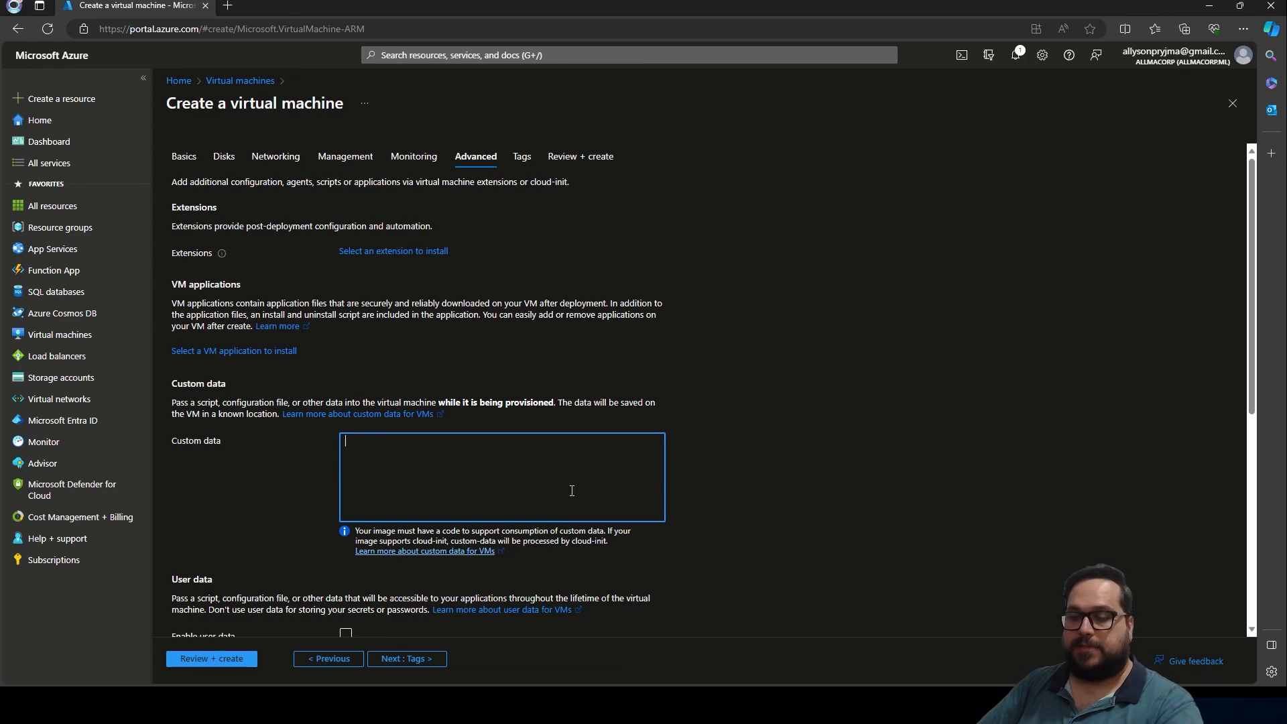
pyautogui.scroll(-5, 591, 484)
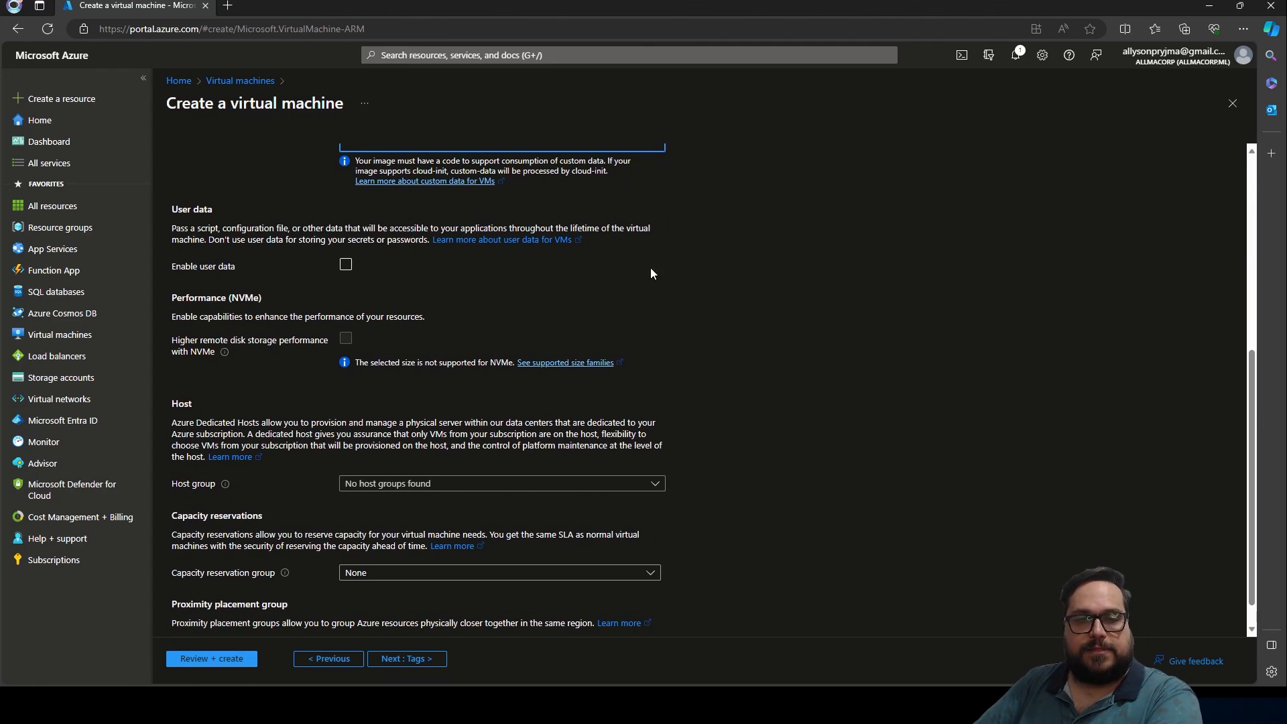
pyautogui.scroll(-1, 512, 299)
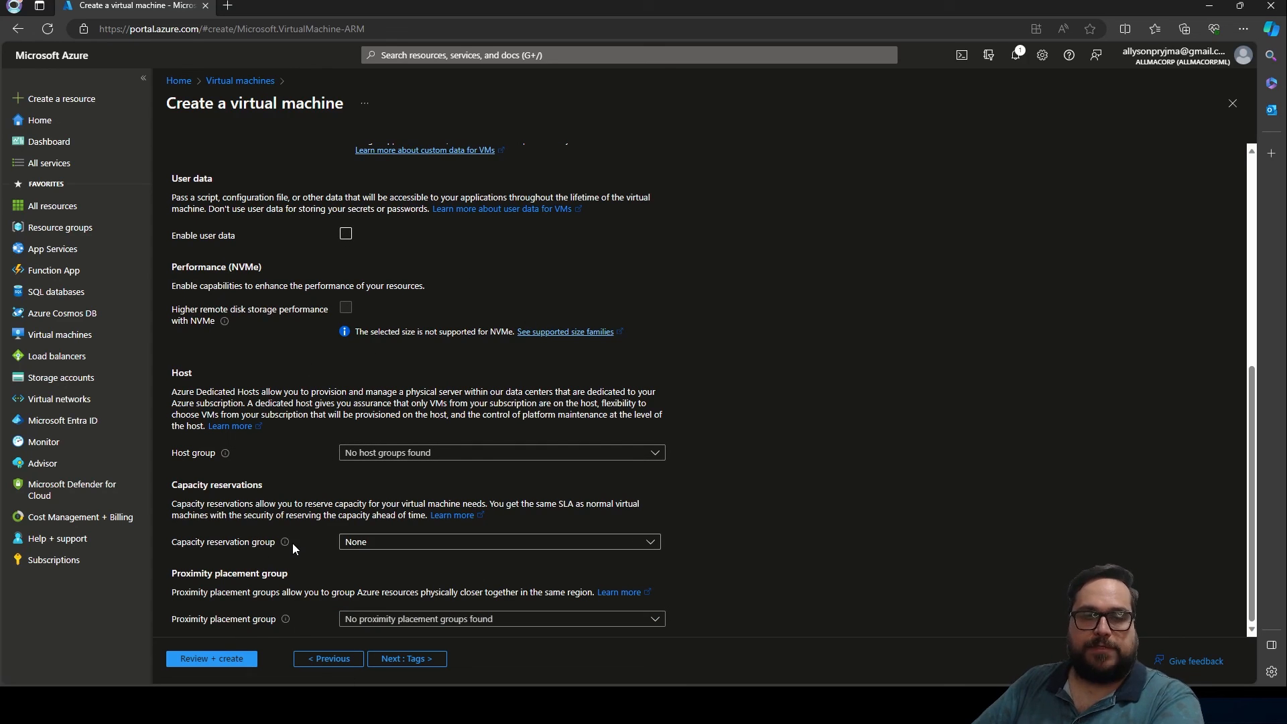
# Step: Add a tag named LAB-VM with the value LAB to all selected resources of the virtual machine
pyautogui.scroll(6, 338, 254)
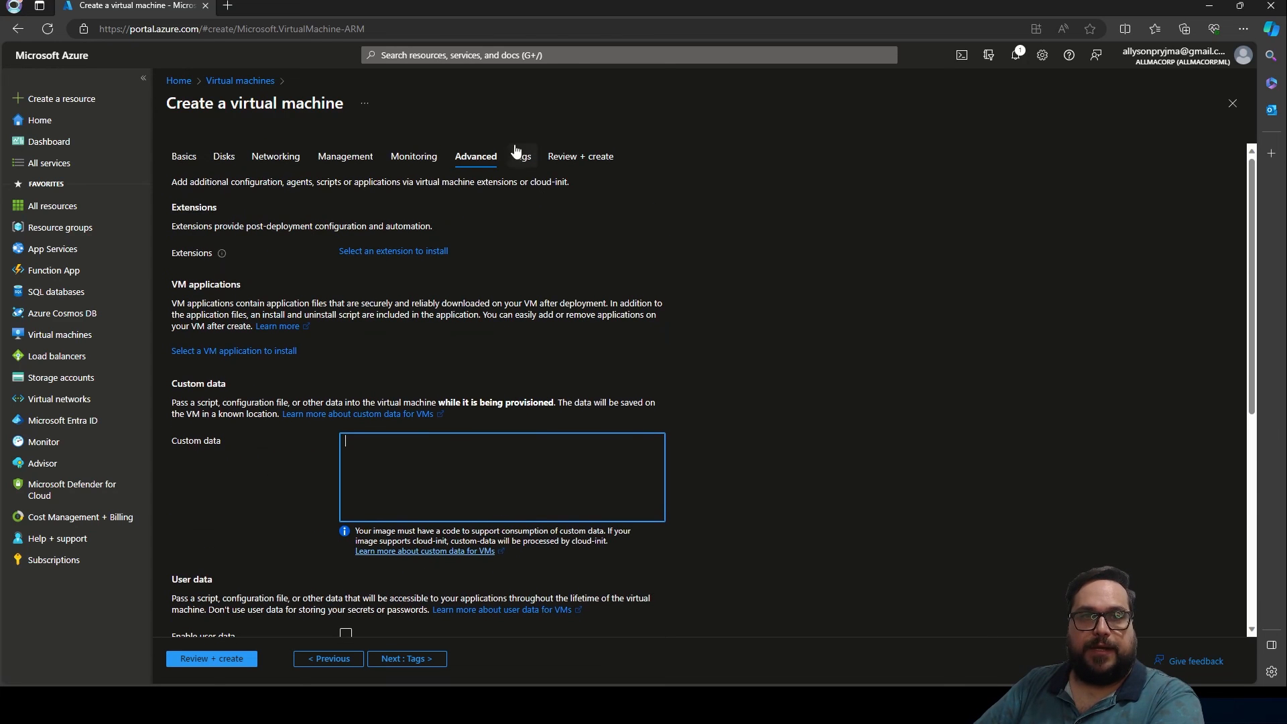
pyautogui.click(410, 659)
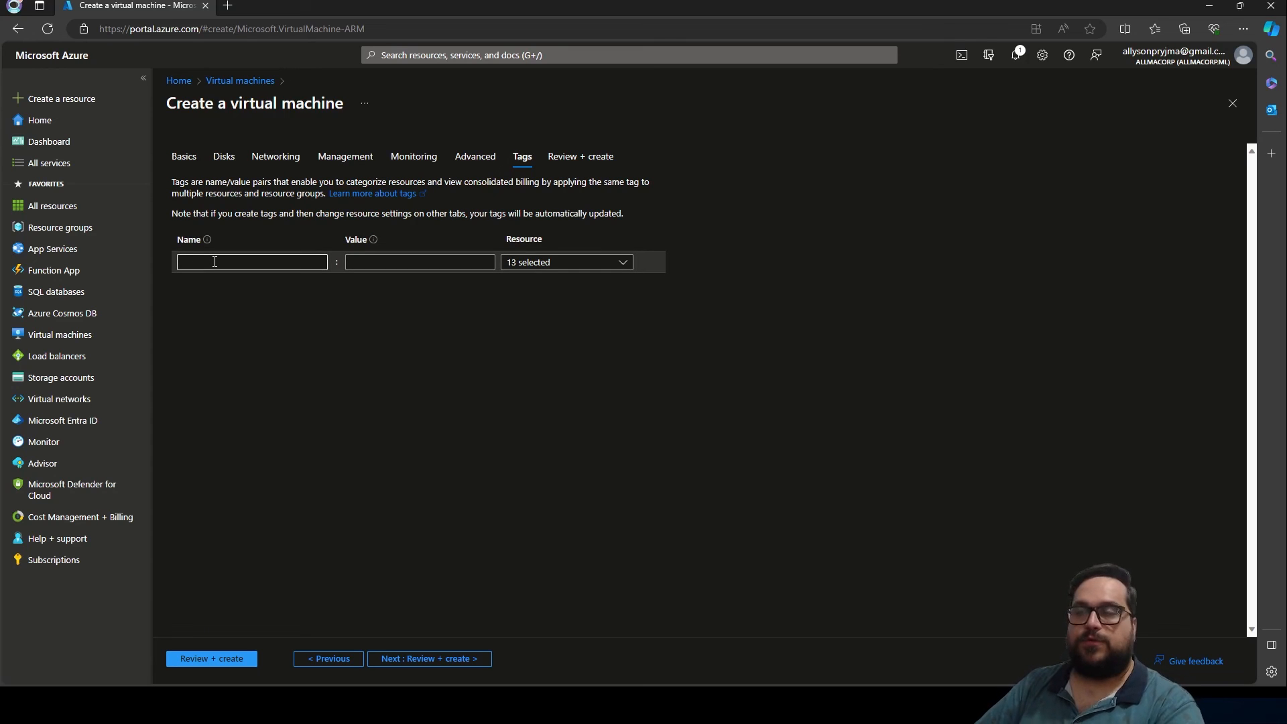
pyautogui.click(255, 264)
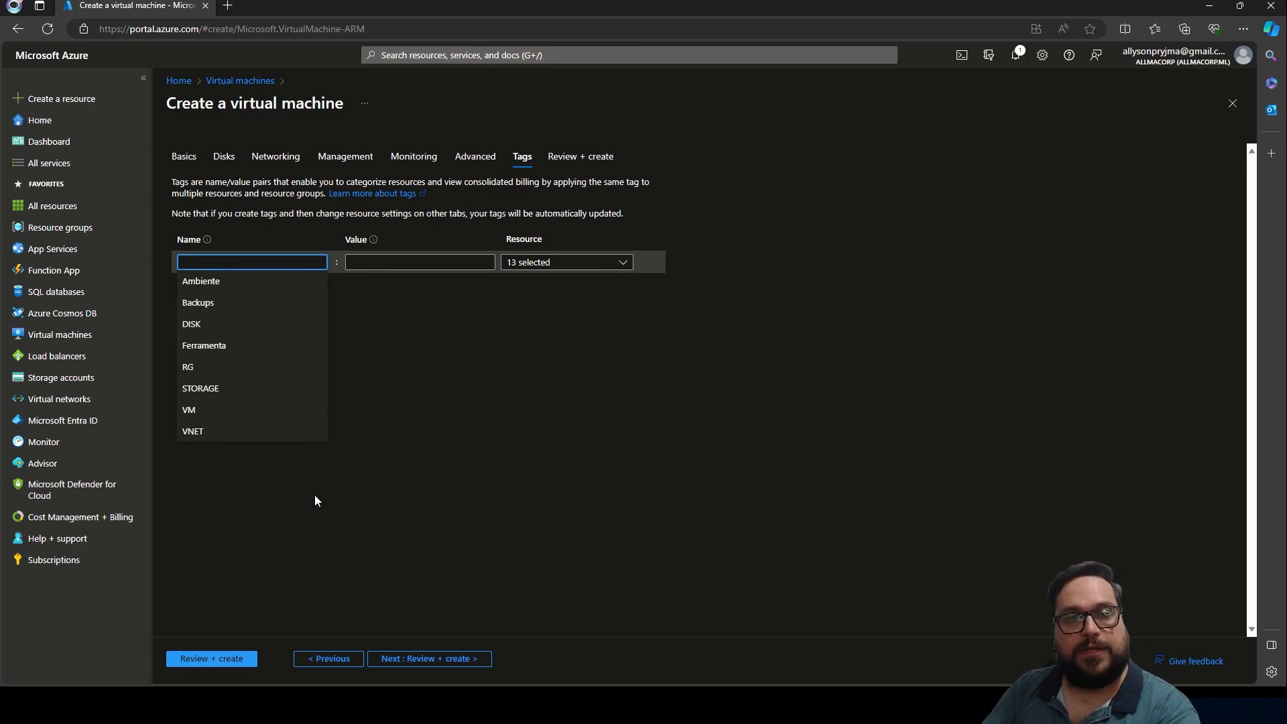
pyautogui.click(514, 392)
pyautogui.click(293, 260)
pyautogui.write('LAB-VM')
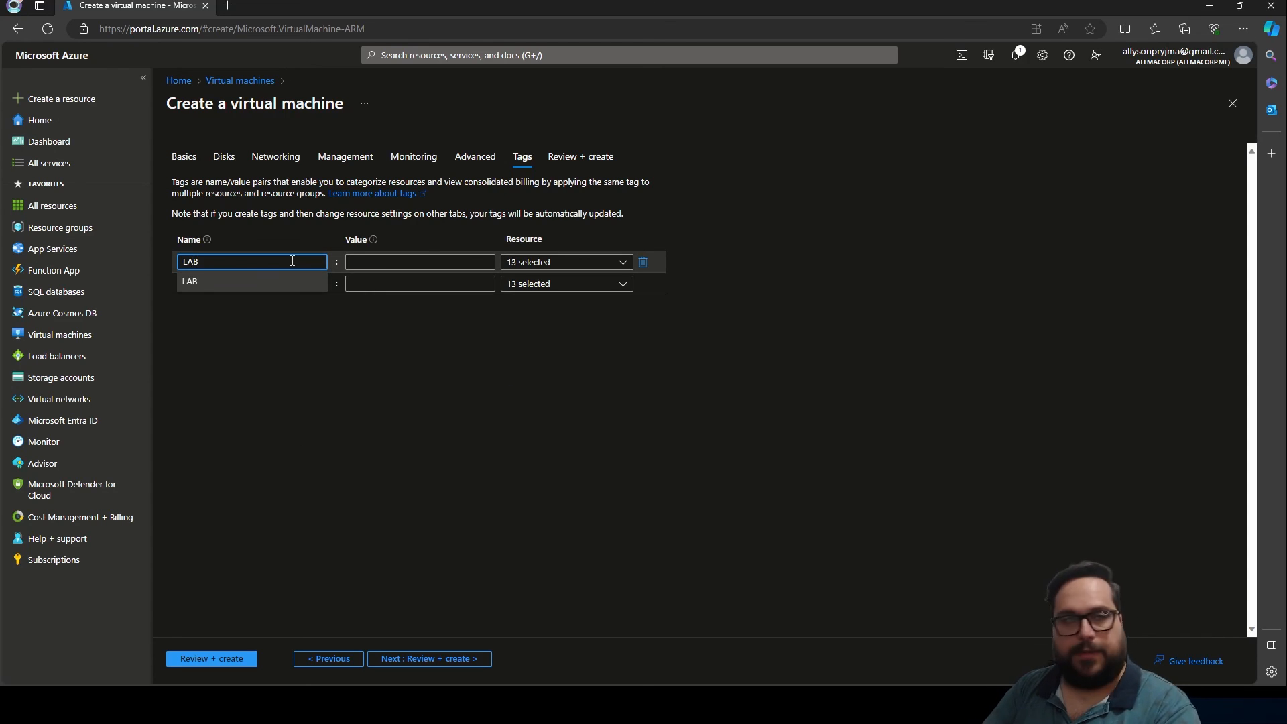
pyautogui.press('Tab')
pyautogui.write('LAB')
pyautogui.click(341, 395)
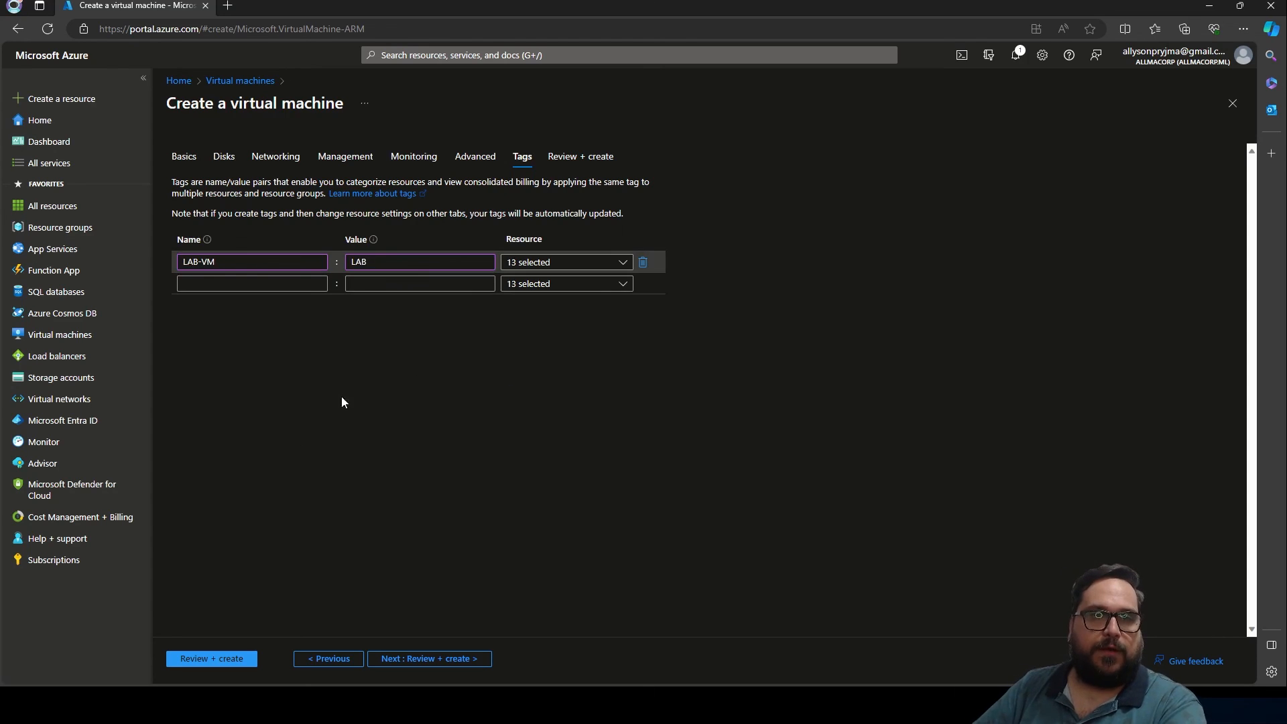
# Step: Validate the configuration, create the virtual machine, and open the deployed VM-LAB resource
pyautogui.click(412, 660)
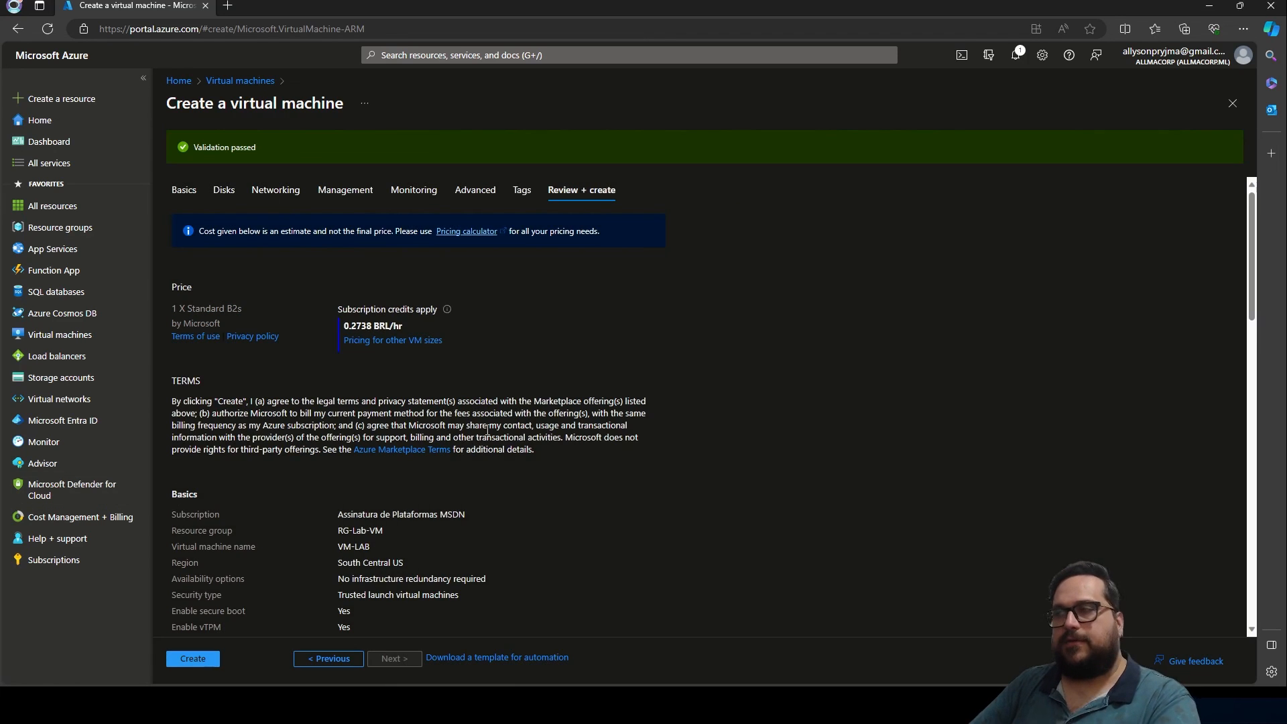
pyautogui.click(197, 663)
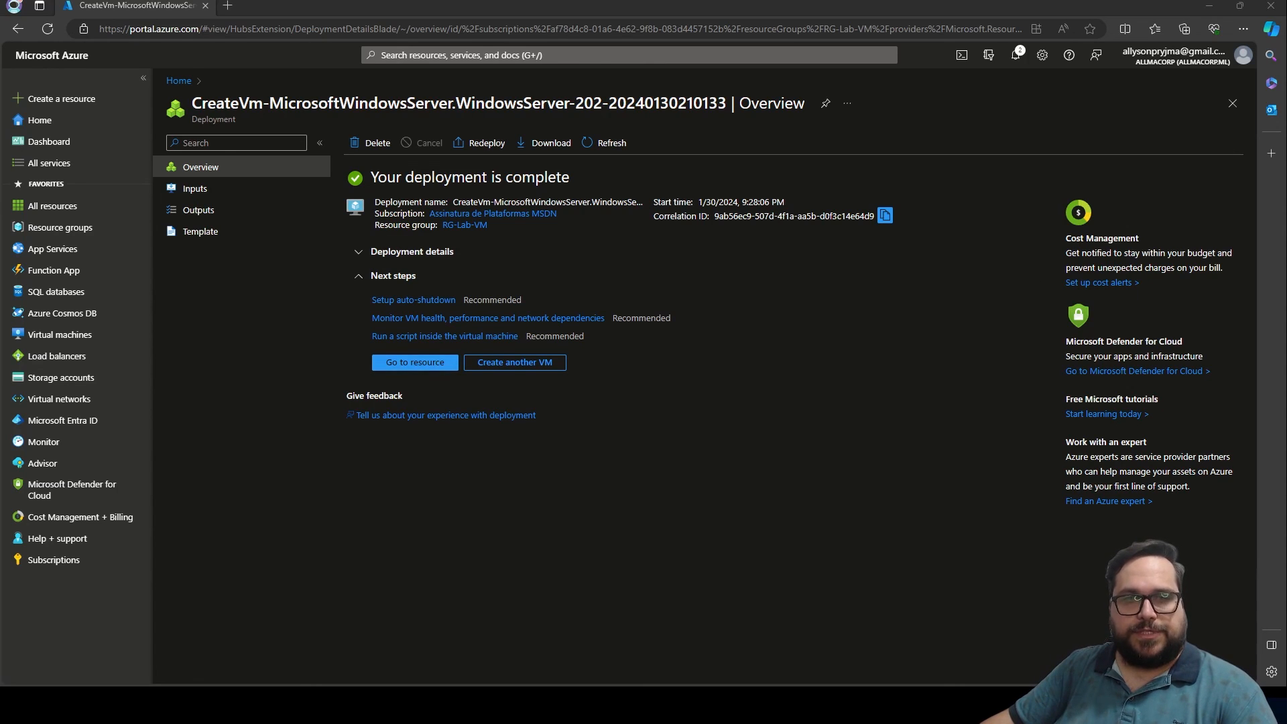
pyautogui.click(415, 362)
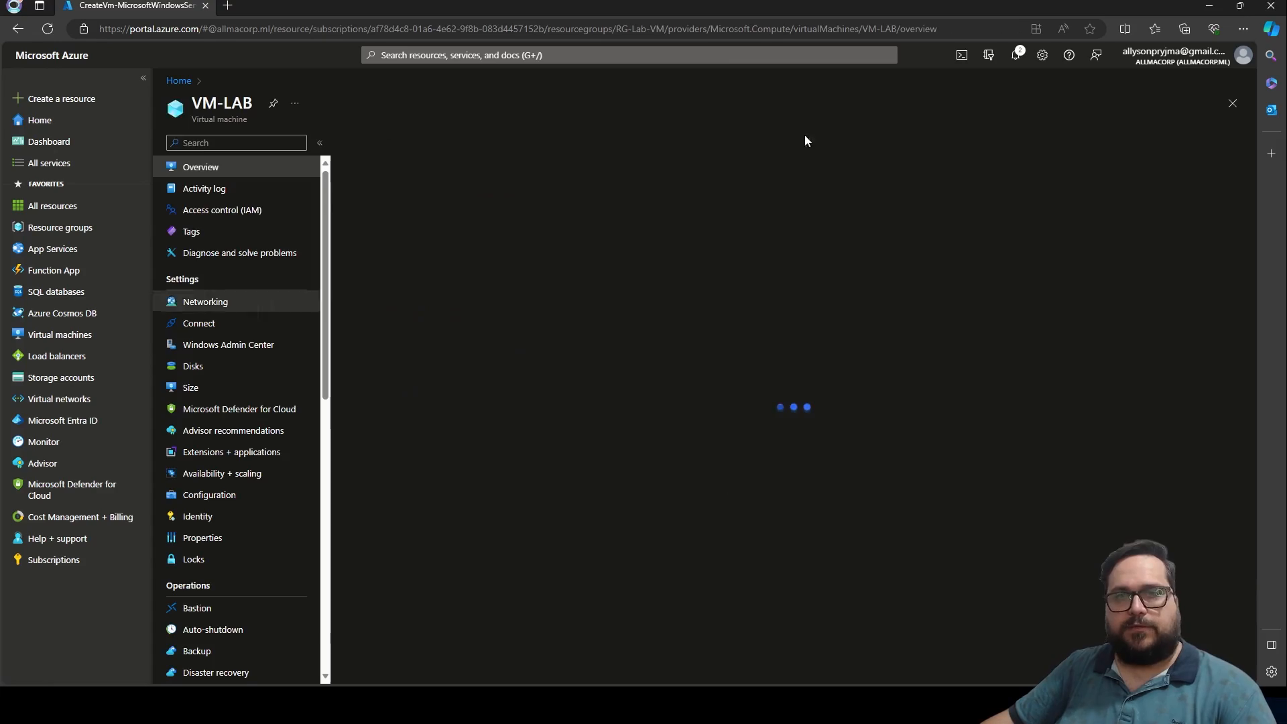